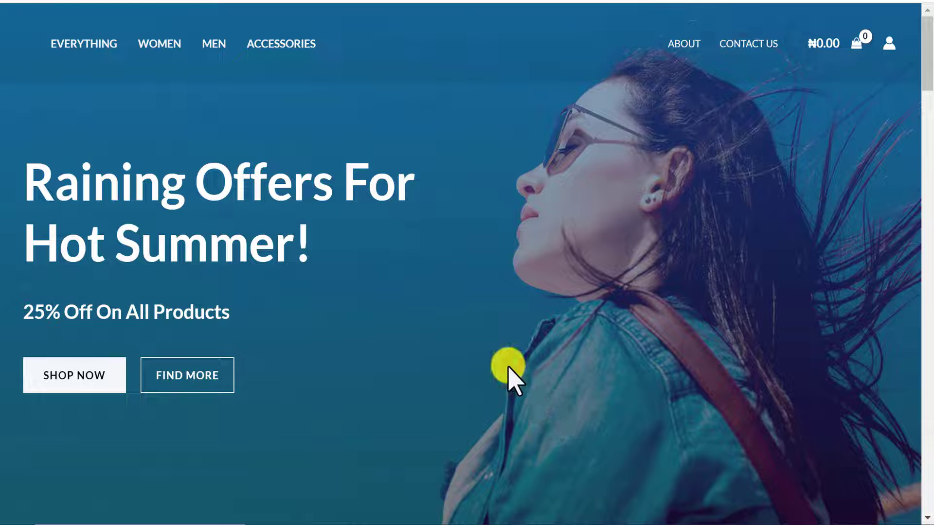
Browse the shop and open the DNK Yellow Shoes product page
{"action": "scroll", "coordinate": [373, 197], "scroll_direction": "down", "scroll_amount": 10}
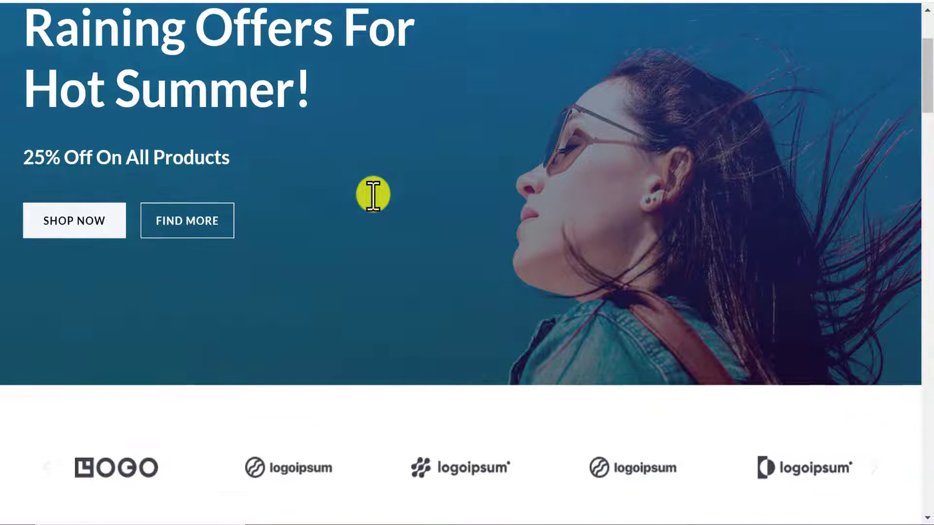
{"action": "scroll", "coordinate": [373, 197], "scroll_direction": "down", "scroll_amount": 15}
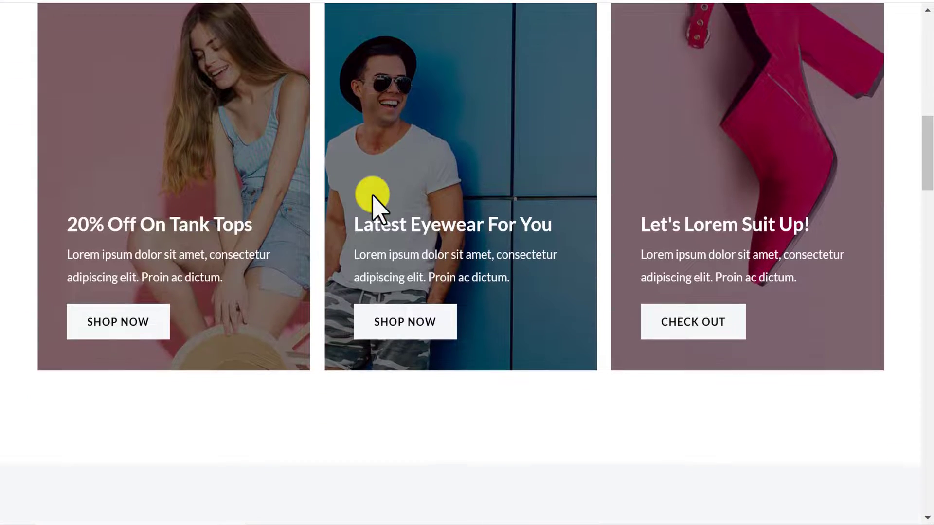
{"action": "scroll", "coordinate": [373, 197], "scroll_direction": "down", "scroll_amount": 7}
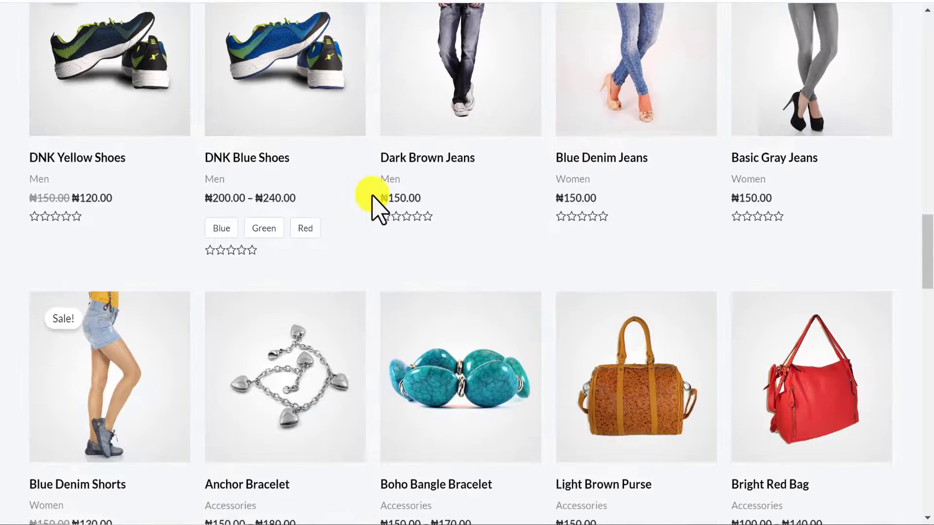
{"action": "scroll", "coordinate": [373, 197], "scroll_direction": "up", "scroll_amount": 2}
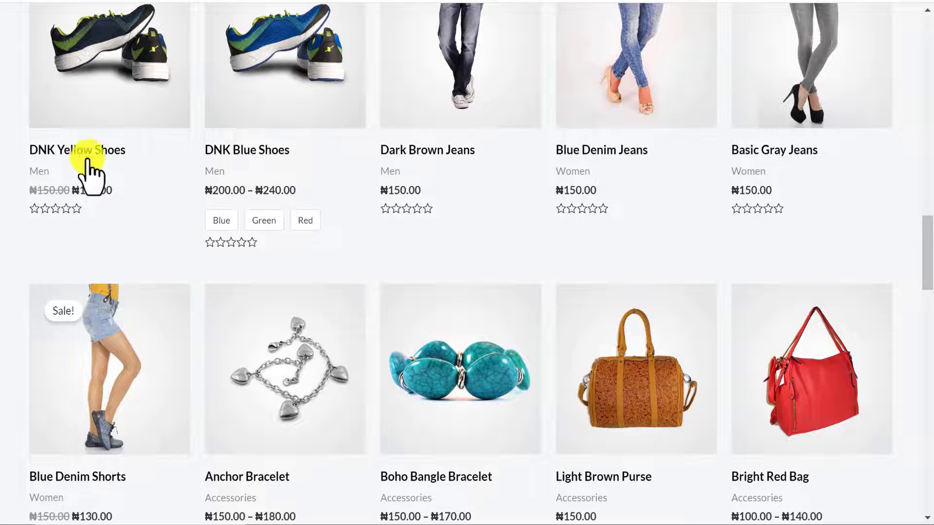
{"action": "scroll", "coordinate": [455, 254], "scroll_direction": "down", "scroll_amount": 5}
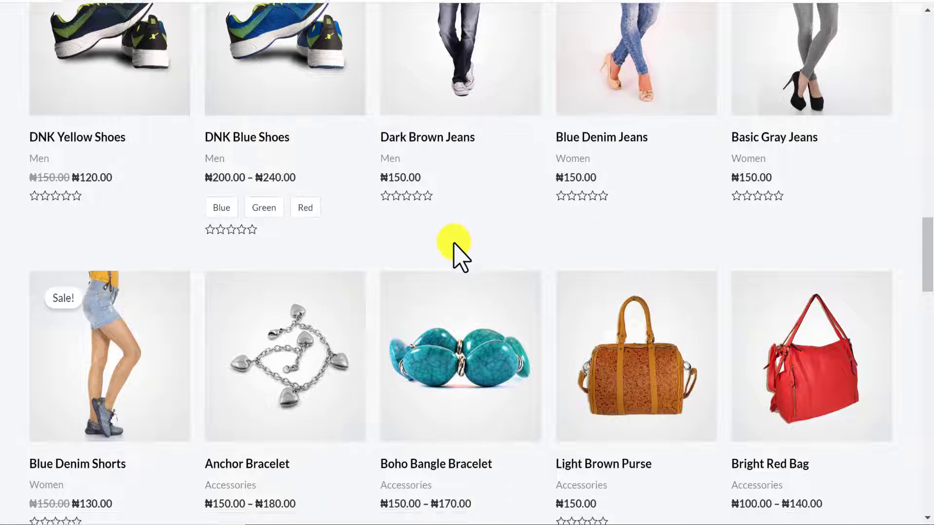
{"action": "scroll", "coordinate": [384, 243], "scroll_direction": "down", "scroll_amount": 8}
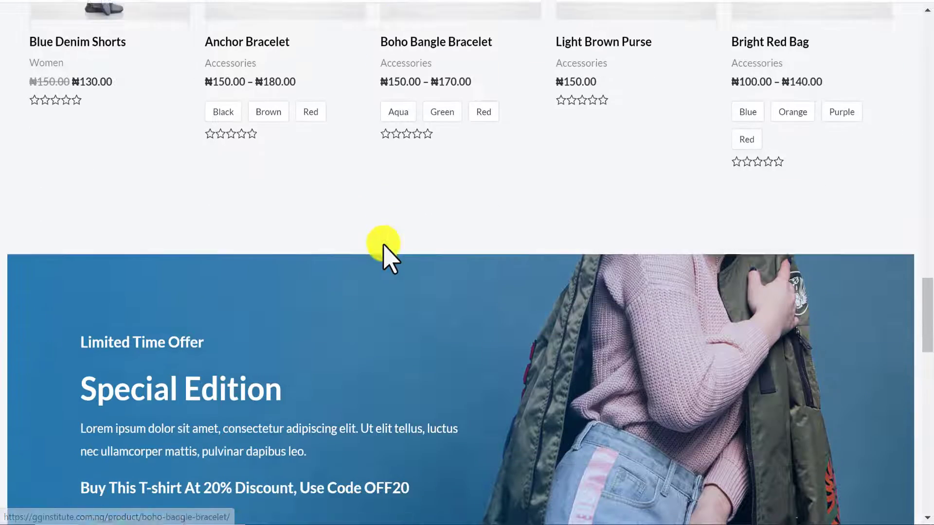
{"action": "scroll", "coordinate": [383, 245], "scroll_direction": "up", "scroll_amount": 20}
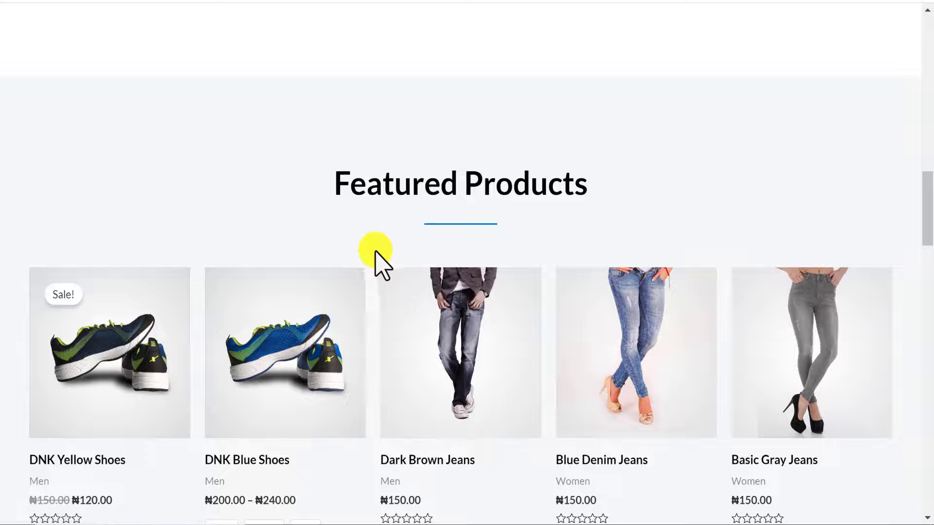
{"action": "scroll", "coordinate": [375, 264], "scroll_direction": "down", "scroll_amount": 3}
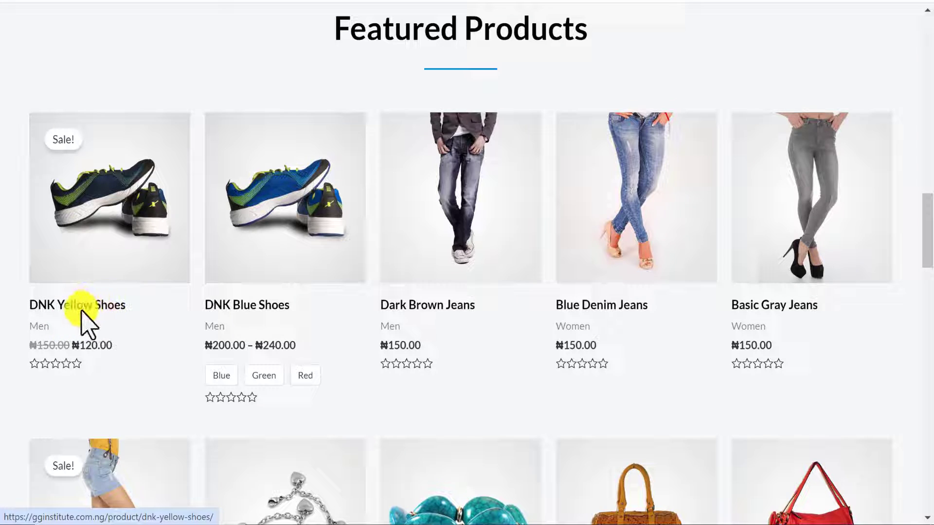
{"action": "left_click", "coordinate": [80, 307]}
{"action": "scroll", "coordinate": [567, 235], "scroll_direction": "down", "scroll_amount": 3}
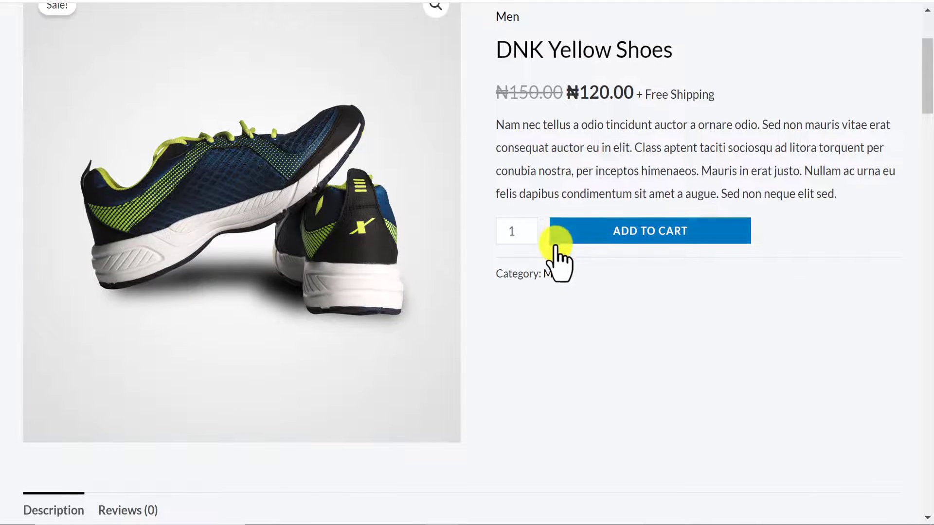
Add one pair to the cart and view the cart totalling ₦120.00
{"action": "left_click", "coordinate": [602, 233]}
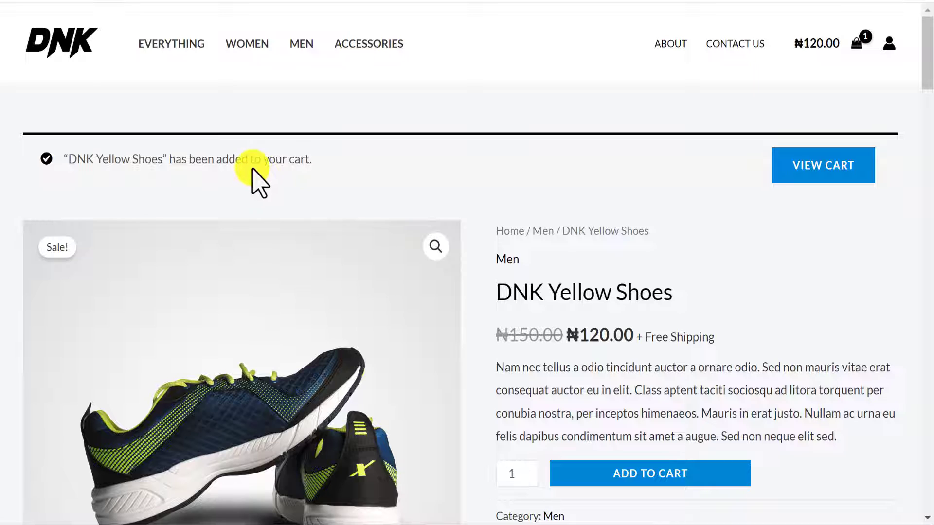
{"action": "left_click", "coordinate": [799, 165]}
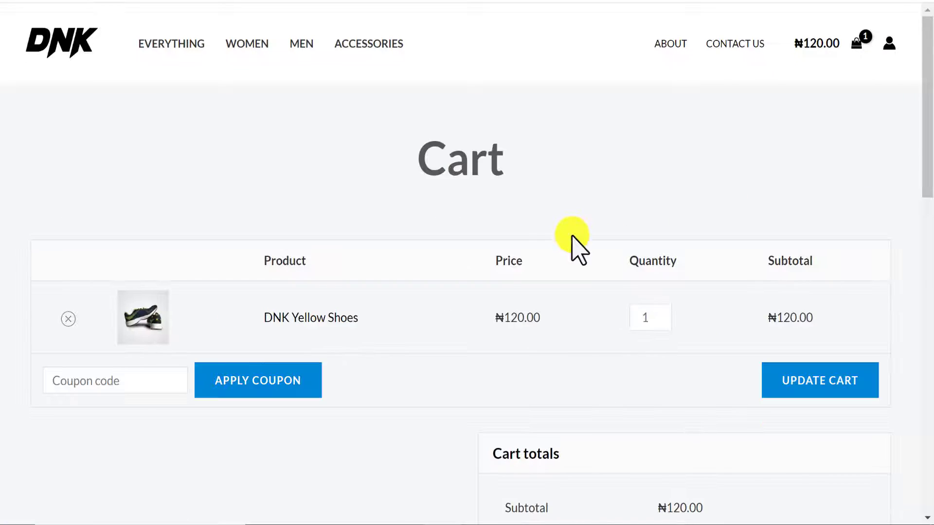
{"action": "scroll", "coordinate": [337, 216], "scroll_direction": "down", "scroll_amount": 3}
{"action": "scroll", "coordinate": [427, 239], "scroll_direction": "down", "scroll_amount": 2}
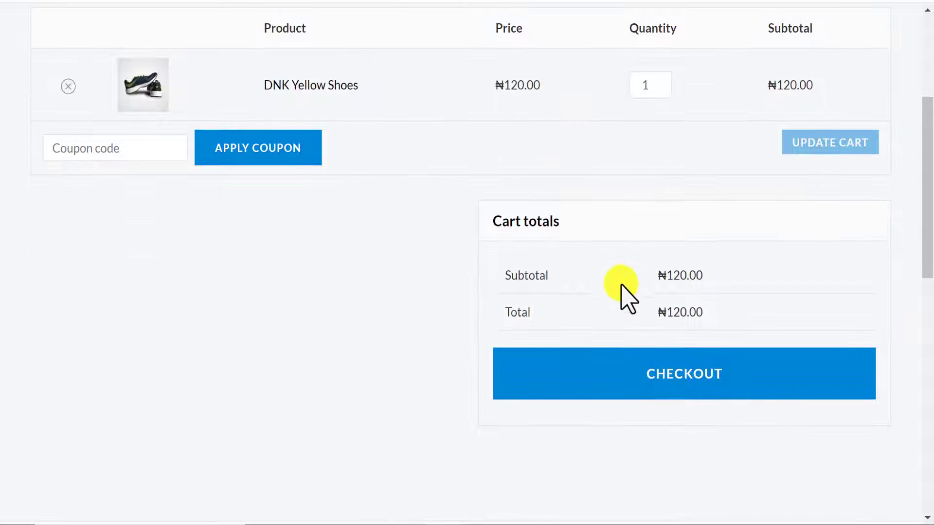
Proceed to checkout for the ₦120.00 shoes and read the 'no available payment methods' notice
{"action": "left_click", "coordinate": [630, 363]}
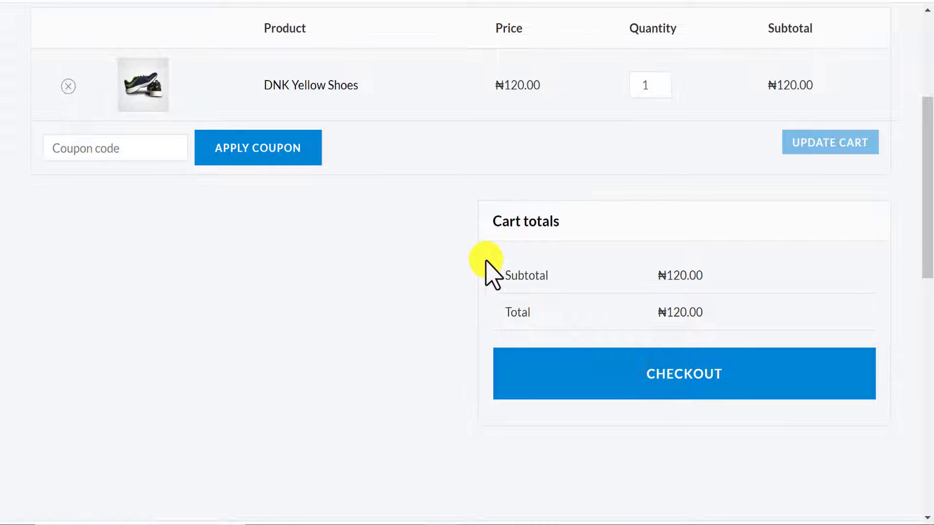
{"action": "scroll", "coordinate": [397, 267], "scroll_direction": "down", "scroll_amount": 3}
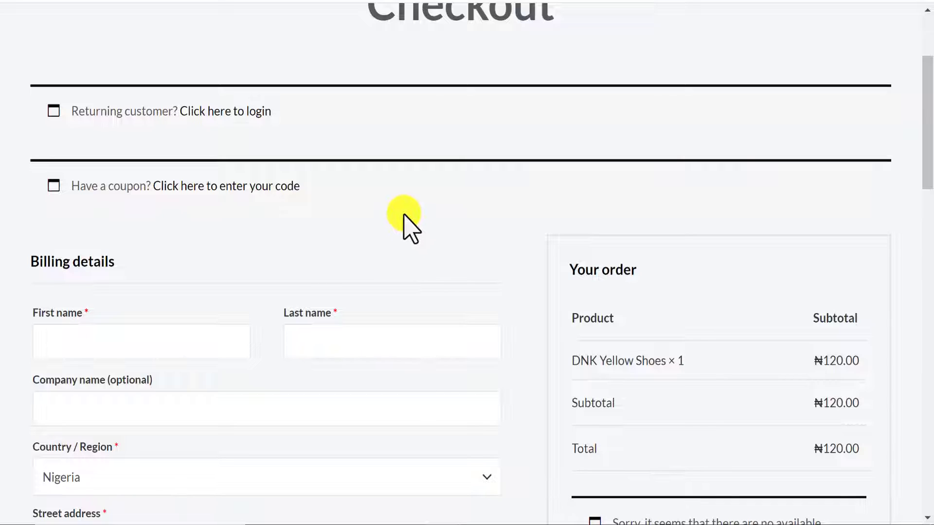
{"action": "scroll", "coordinate": [403, 215], "scroll_direction": "down", "scroll_amount": 3}
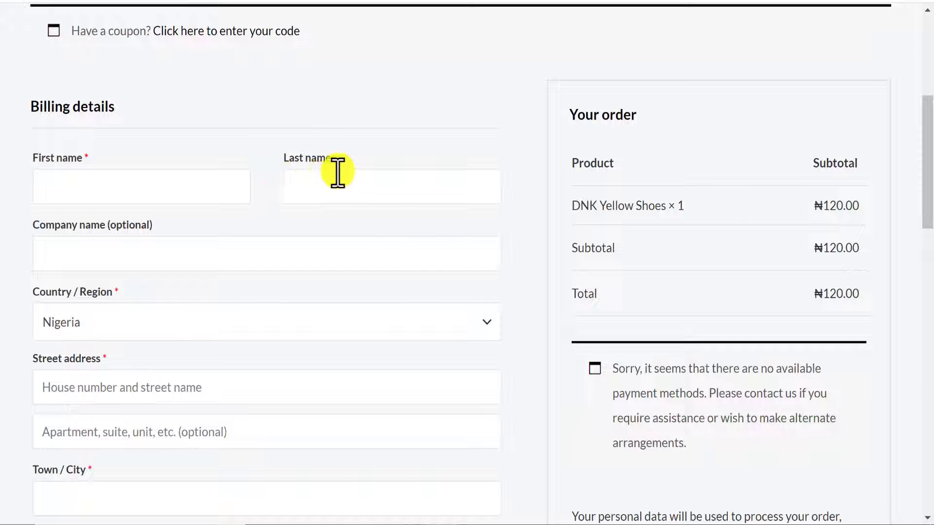
{"action": "scroll", "coordinate": [355, 174], "scroll_direction": "down", "scroll_amount": 3}
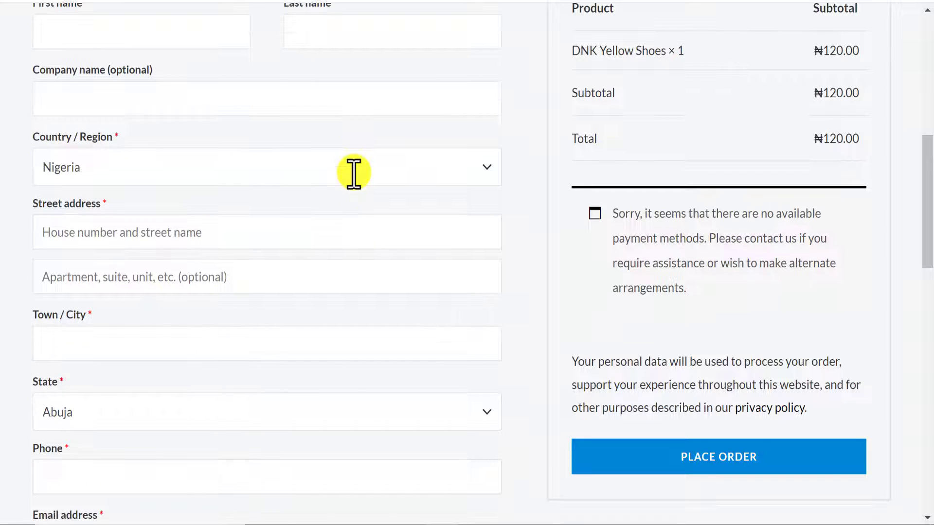
{"action": "scroll", "coordinate": [629, 246], "scroll_direction": "up", "scroll_amount": 2}
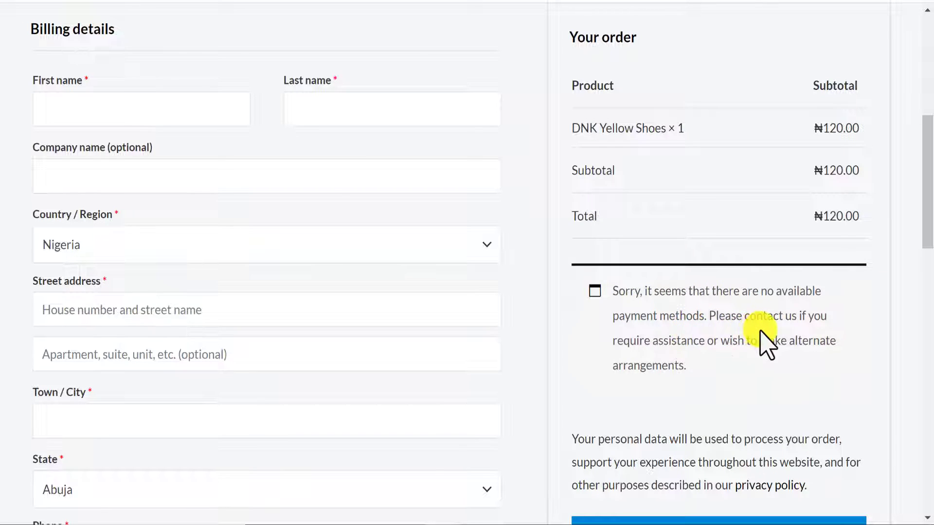
{"action": "scroll", "coordinate": [667, 392], "scroll_direction": "down", "scroll_amount": 3}
{"action": "scroll", "coordinate": [673, 316], "scroll_direction": "up", "scroll_amount": 3}
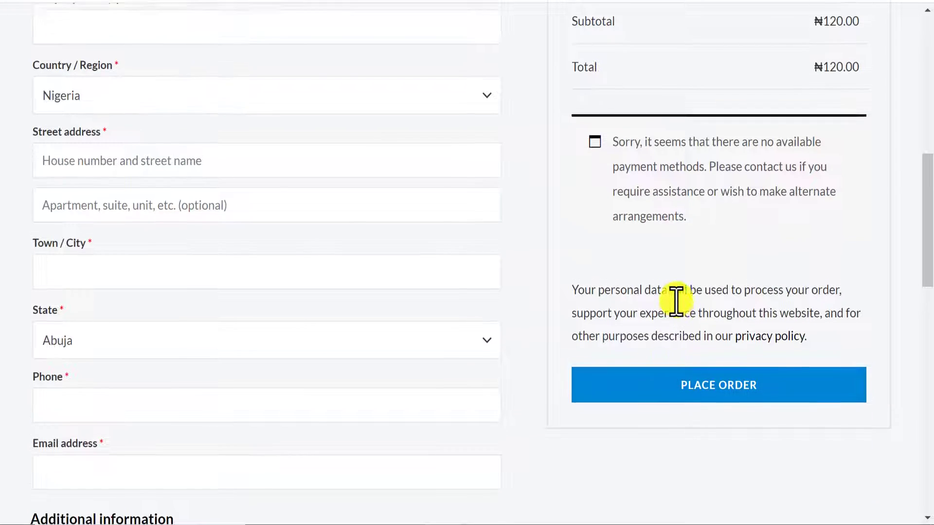
{"action": "scroll", "coordinate": [413, 266], "scroll_direction": "up", "scroll_amount": 3}
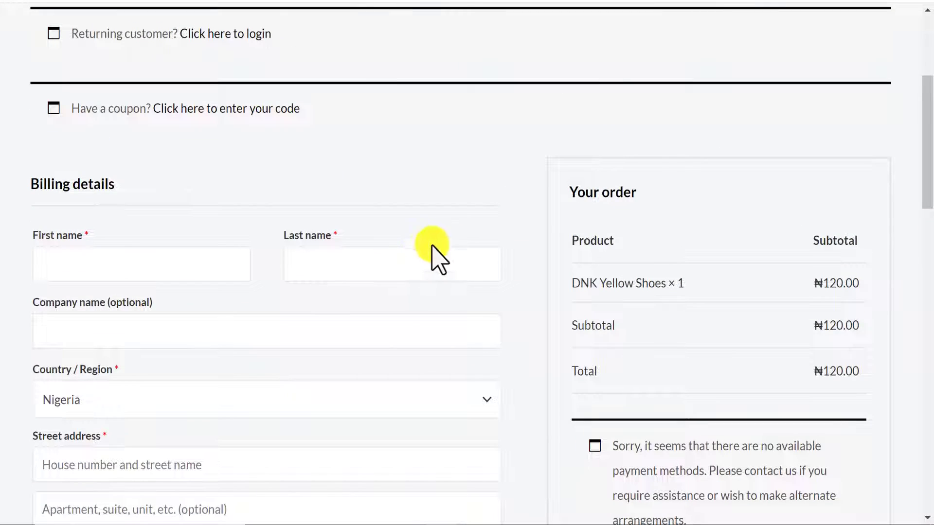
{"action": "scroll", "coordinate": [569, 350], "scroll_direction": "down", "scroll_amount": 2}
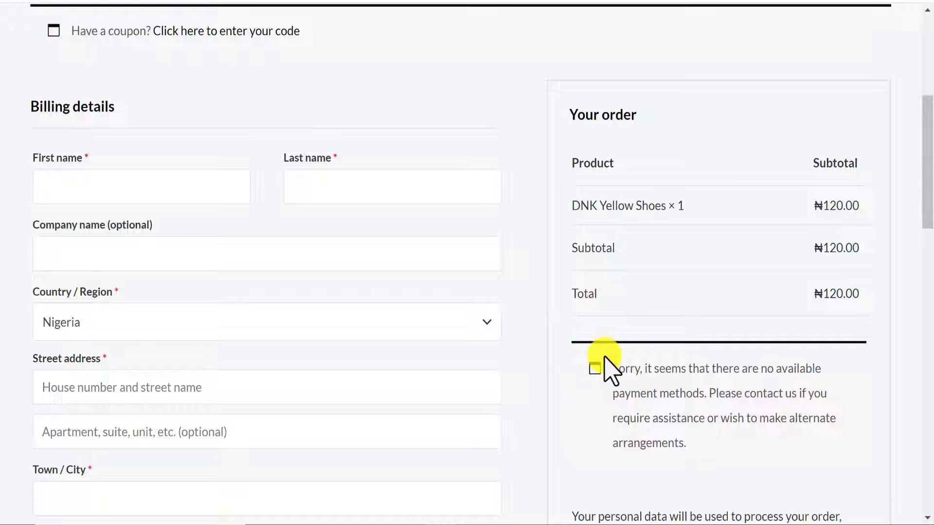
{"action": "scroll", "coordinate": [617, 367], "scroll_direction": "down", "scroll_amount": 2}
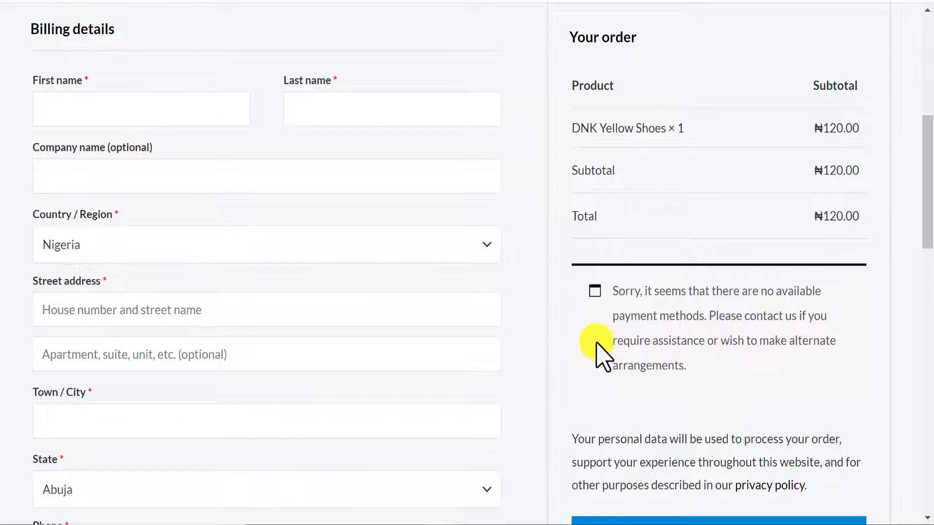
{"action": "scroll", "coordinate": [594, 335], "scroll_direction": "up", "scroll_amount": 8}
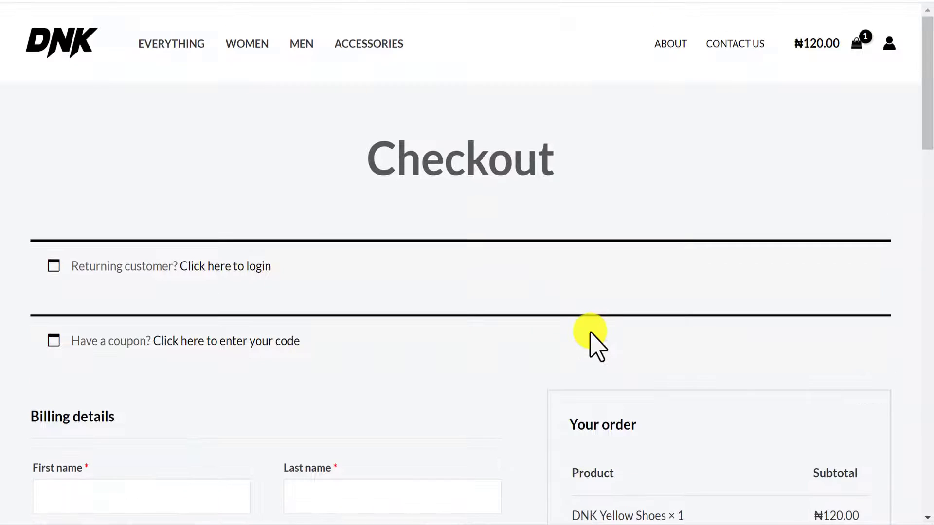
{"action": "scroll", "coordinate": [580, 336], "scroll_direction": "down", "scroll_amount": 10}
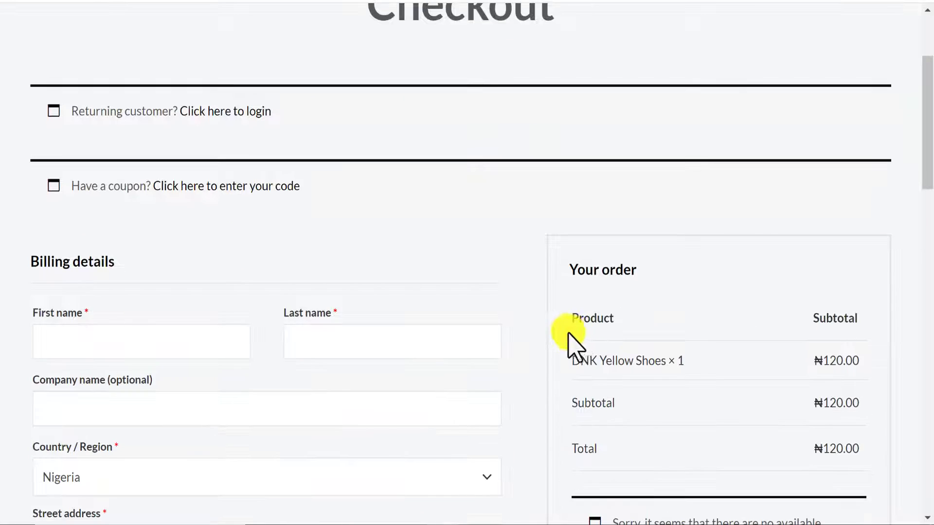
{"action": "scroll", "coordinate": [611, 369], "scroll_direction": "down", "scroll_amount": 2}
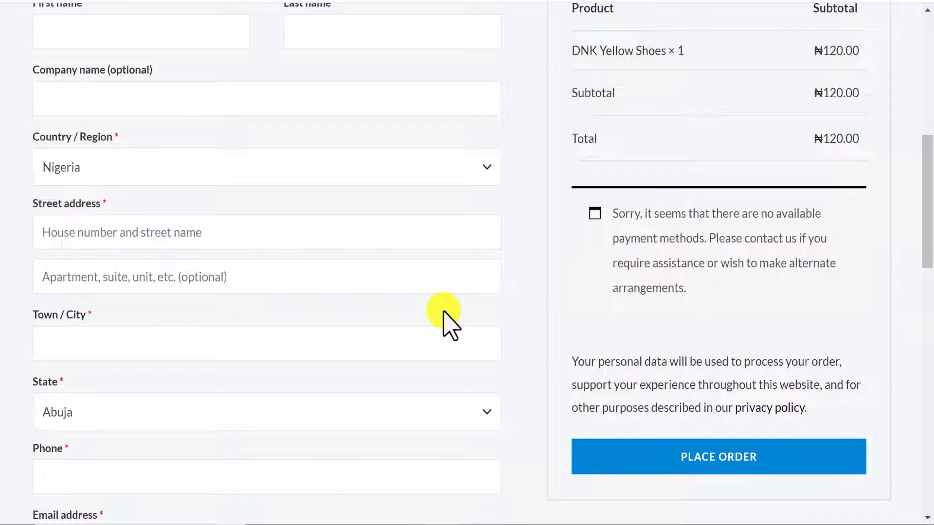
{"action": "scroll", "coordinate": [443, 313], "scroll_direction": "up", "scroll_amount": 2}
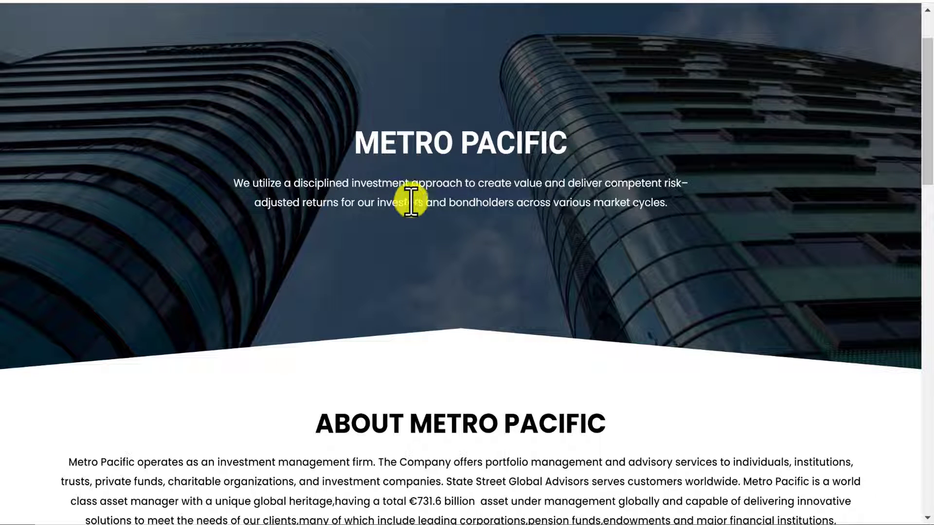
From SHOP, add the oraimo multiple-storage backpack to the cart, totalling ₦29,900.00
{"action": "scroll", "coordinate": [412, 200], "scroll_direction": "down", "scroll_amount": 6}
{"action": "scroll", "coordinate": [410, 200], "scroll_direction": "up", "scroll_amount": 8}
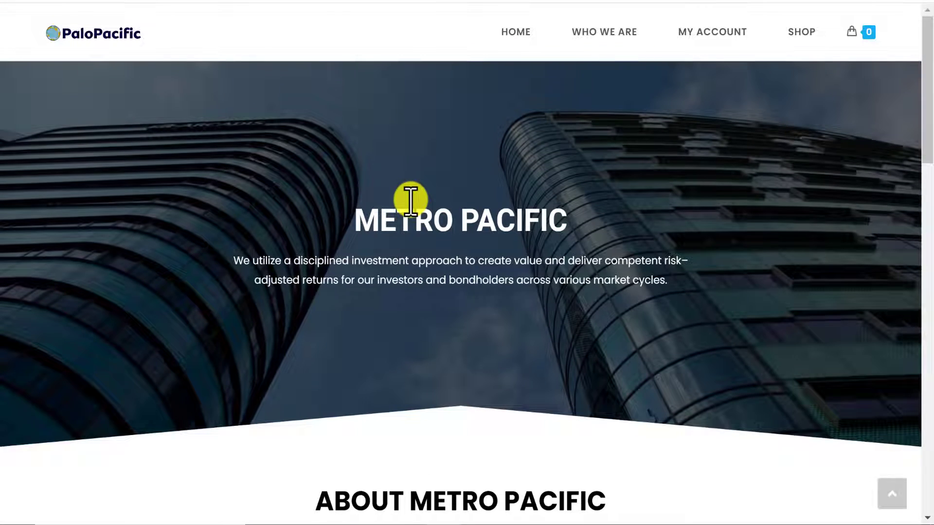
{"action": "left_click", "coordinate": [793, 32]}
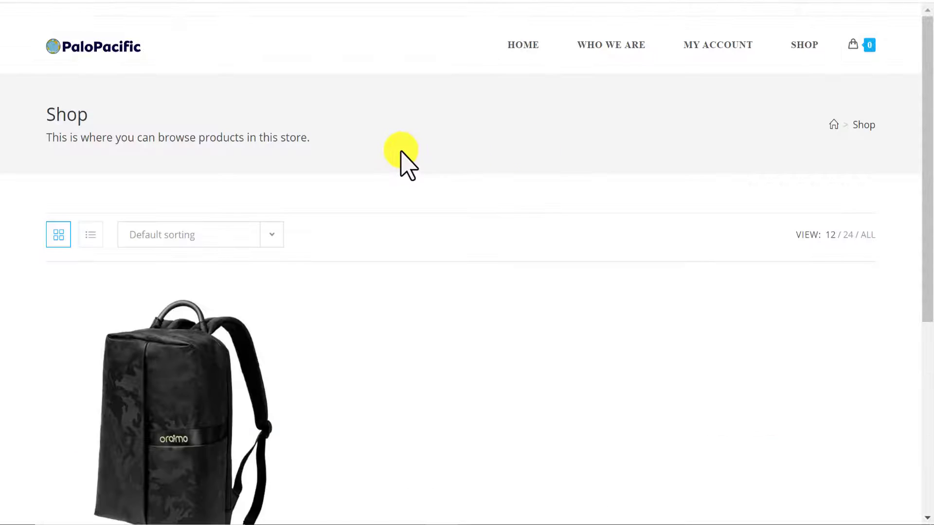
{"action": "scroll", "coordinate": [411, 161], "scroll_direction": "down", "scroll_amount": 7}
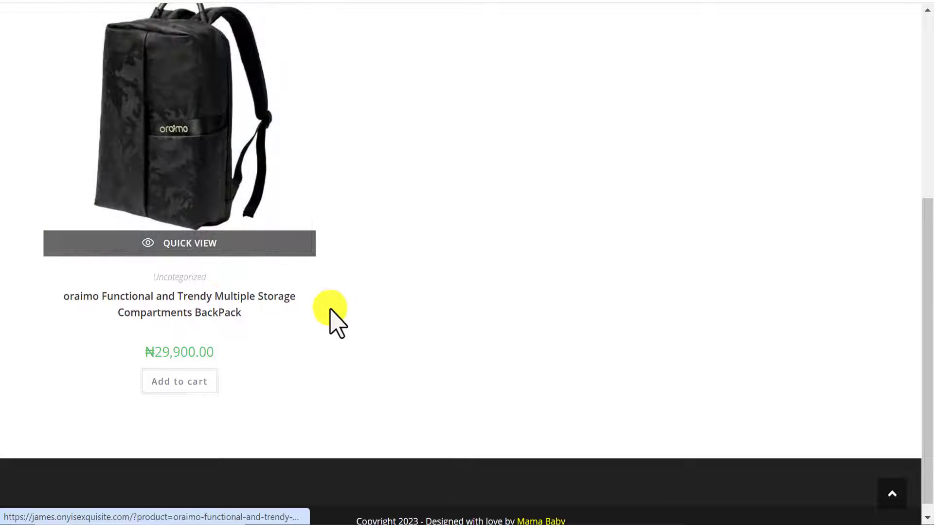
{"action": "scroll", "coordinate": [467, 279], "scroll_direction": "up", "scroll_amount": 2}
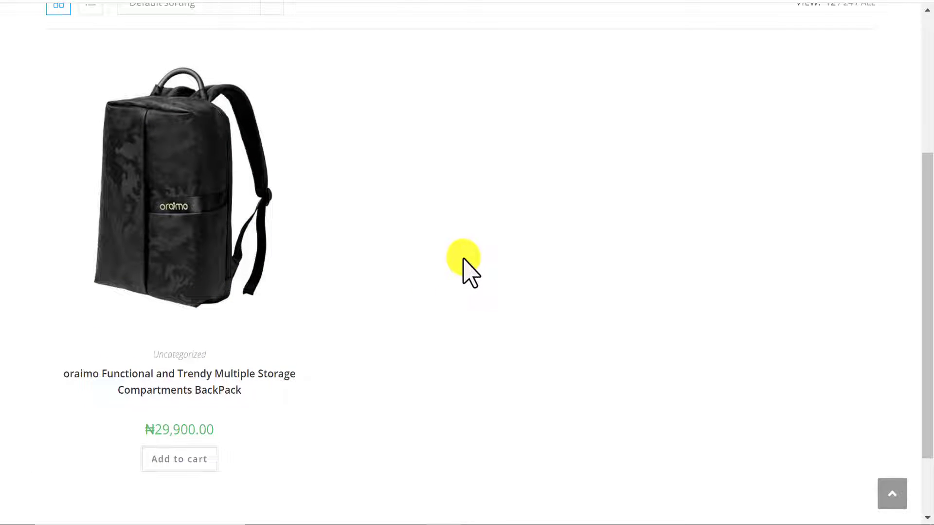
{"action": "scroll", "coordinate": [463, 259], "scroll_direction": "down", "scroll_amount": 2}
{"action": "left_click", "coordinate": [195, 314]}
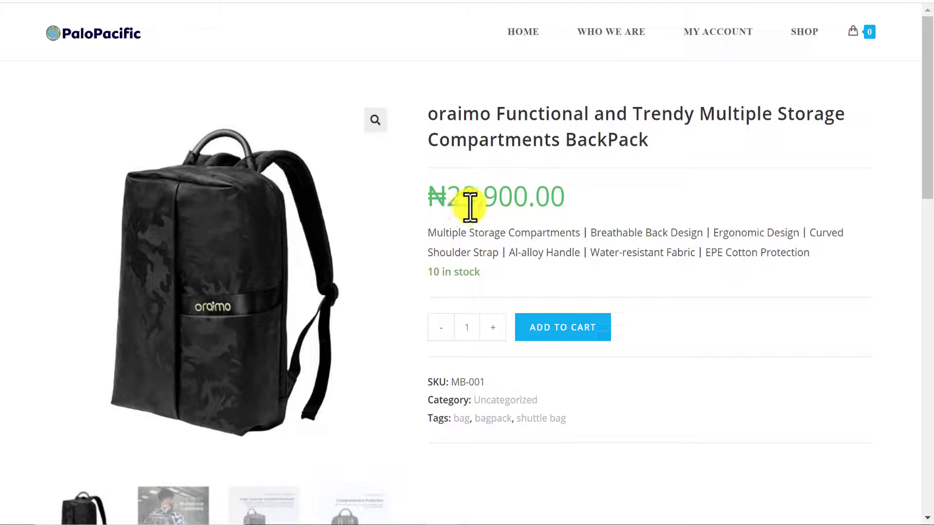
{"action": "left_click", "coordinate": [553, 327]}
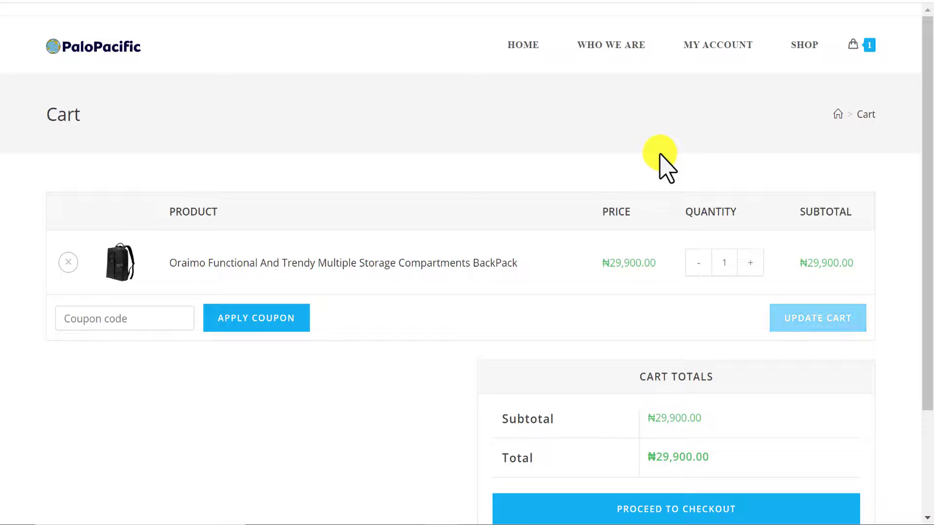
{"action": "scroll", "coordinate": [607, 163], "scroll_direction": "down", "scroll_amount": 2}
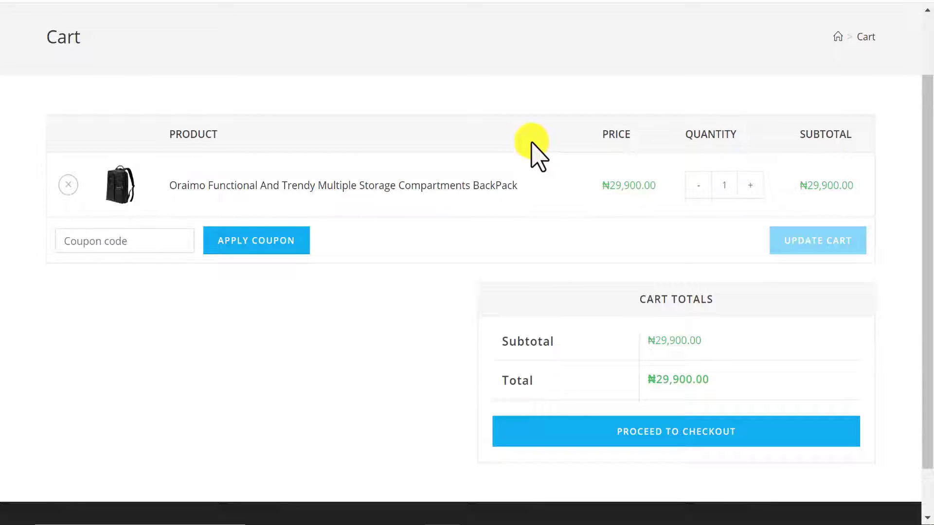
{"action": "scroll", "coordinate": [535, 153], "scroll_direction": "down", "scroll_amount": 2}
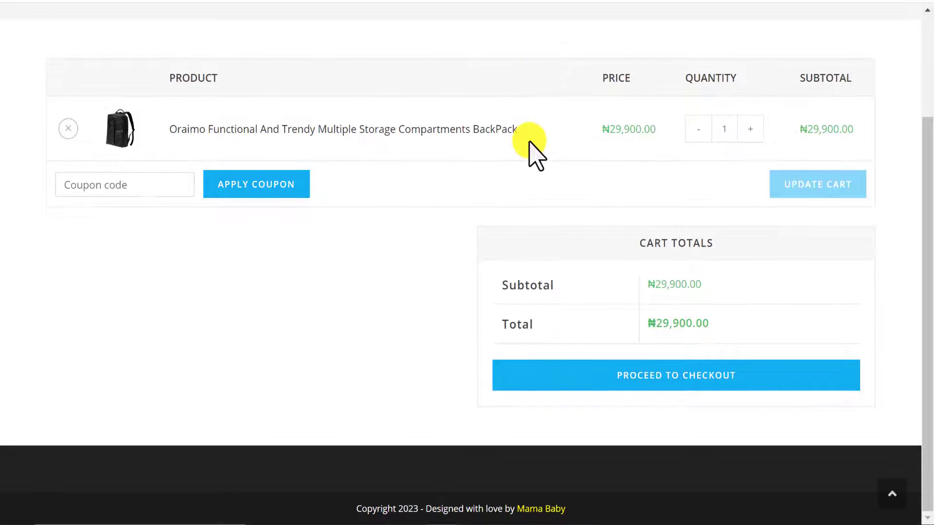
Proceed from the cart to the checkout page
{"action": "left_click", "coordinate": [616, 375]}
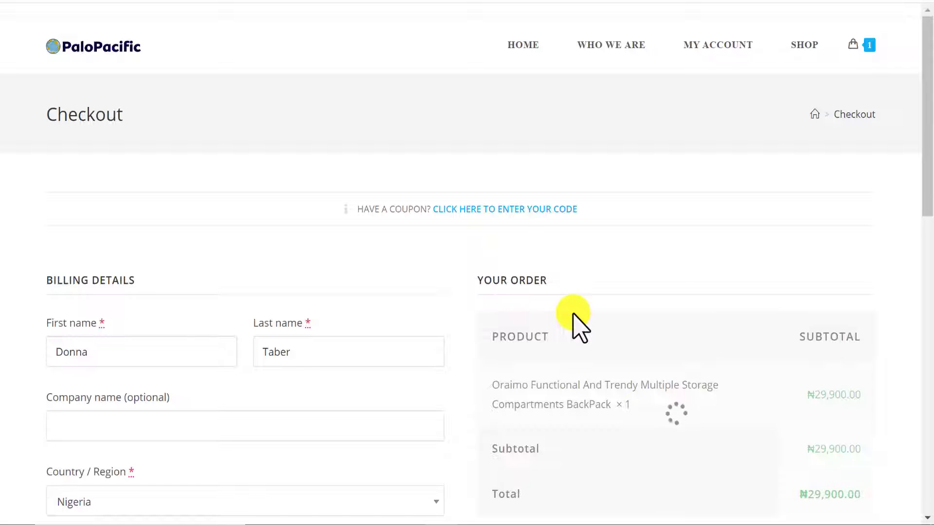
{"action": "scroll", "coordinate": [479, 266], "scroll_direction": "down", "scroll_amount": 3}
{"action": "scroll", "coordinate": [234, 208], "scroll_direction": "down", "scroll_amount": 3}
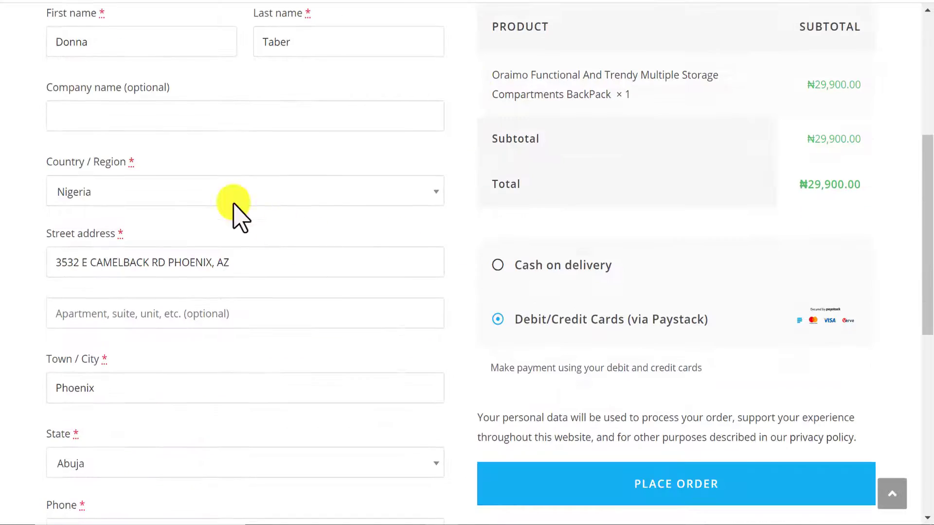
{"action": "scroll", "coordinate": [124, 111], "scroll_direction": "up", "scroll_amount": 2}
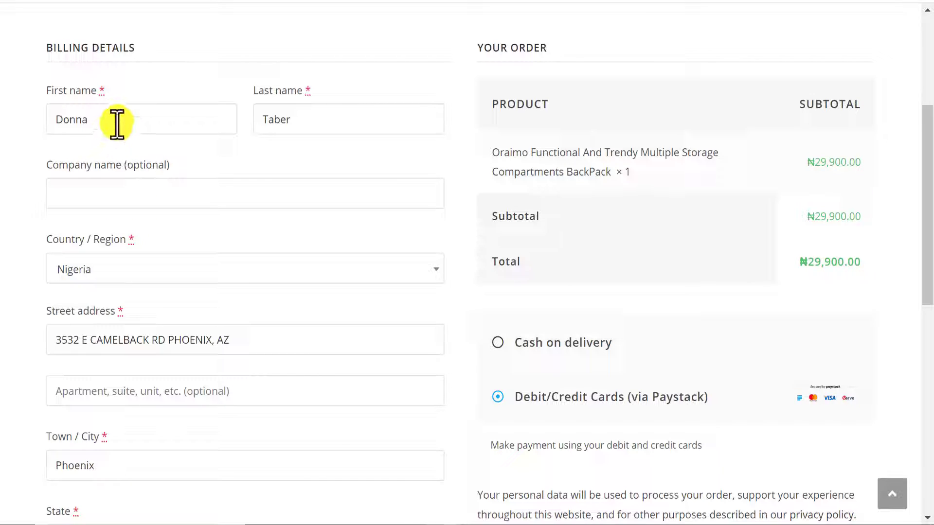
Autofill the billing details from saved info, keeping Debit/Credit Cards (via Paystack) selected
{"action": "left_click", "coordinate": [116, 122]}
{"action": "left_click", "coordinate": [206, 168]}
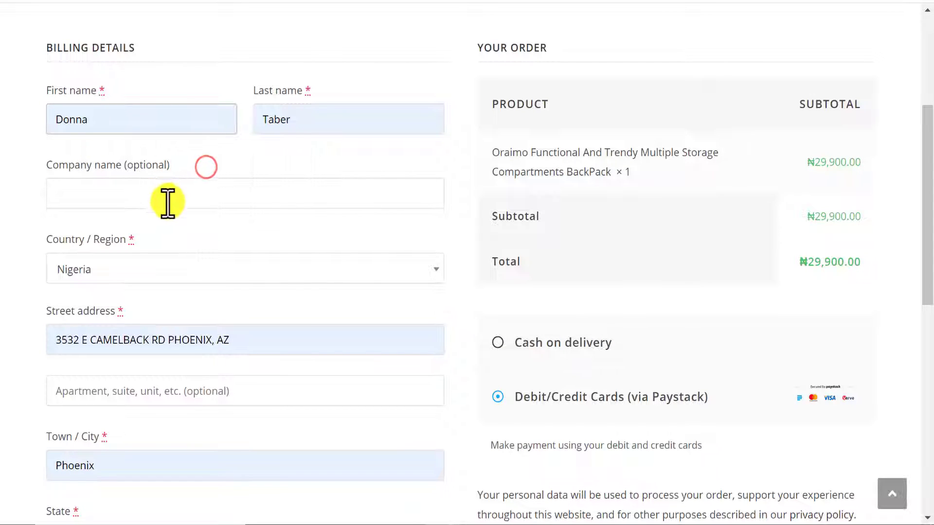
{"action": "scroll", "coordinate": [166, 248], "scroll_direction": "down", "scroll_amount": 5}
{"action": "scroll", "coordinate": [165, 241], "scroll_direction": "down", "scroll_amount": 3}
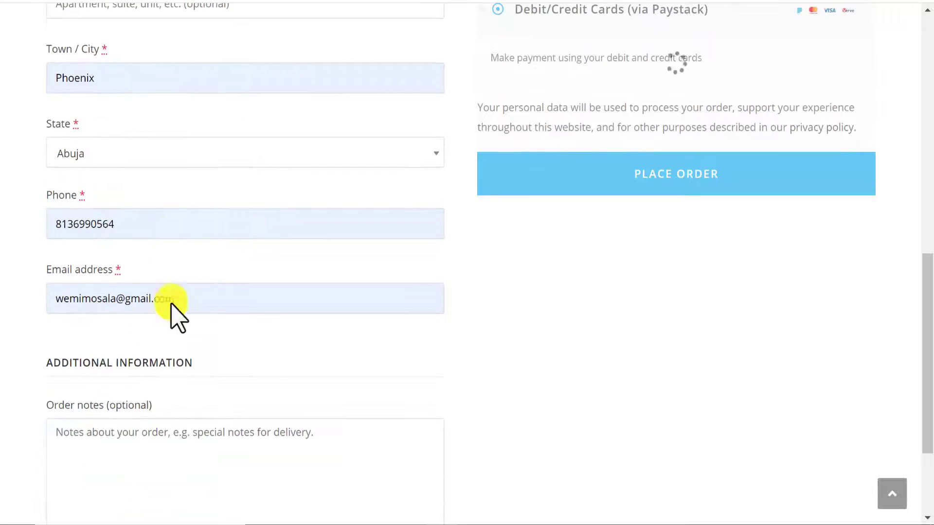
{"action": "scroll", "coordinate": [160, 359], "scroll_direction": "up", "scroll_amount": 5}
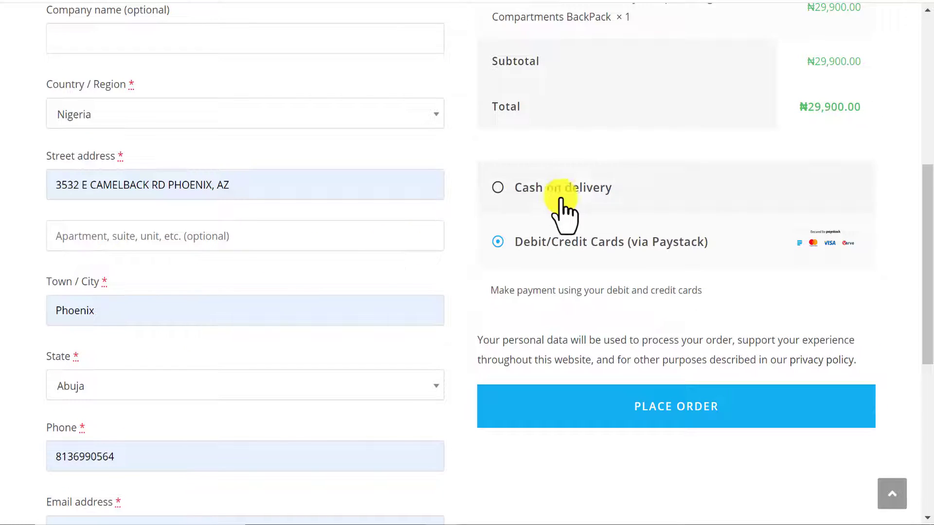
{"action": "scroll", "coordinate": [583, 204], "scroll_direction": "up", "scroll_amount": 5}
{"action": "scroll", "coordinate": [593, 233], "scroll_direction": "down", "scroll_amount": 3}
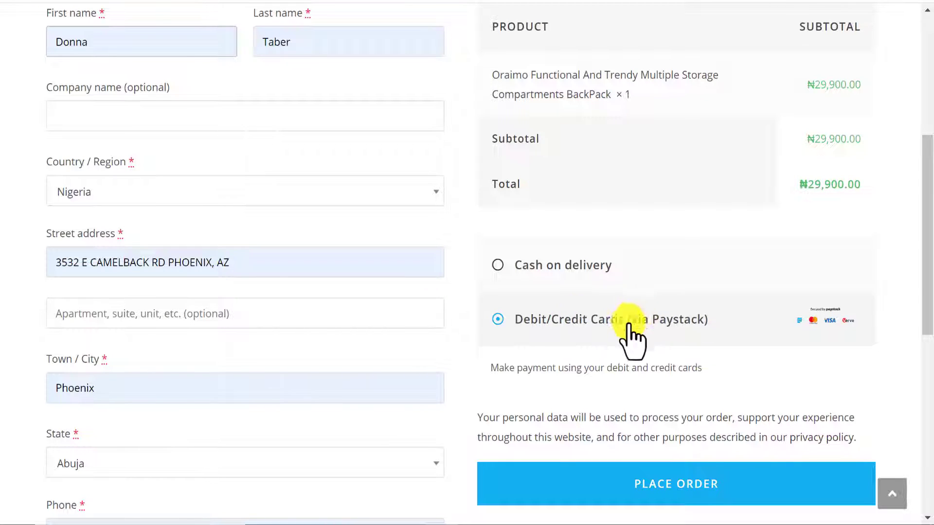
{"action": "scroll", "coordinate": [642, 321], "scroll_direction": "down", "scroll_amount": 2}
Place the order and look through Paystack's Bank, USSD, PayAttitude and Card options
{"action": "left_click", "coordinate": [607, 407]}
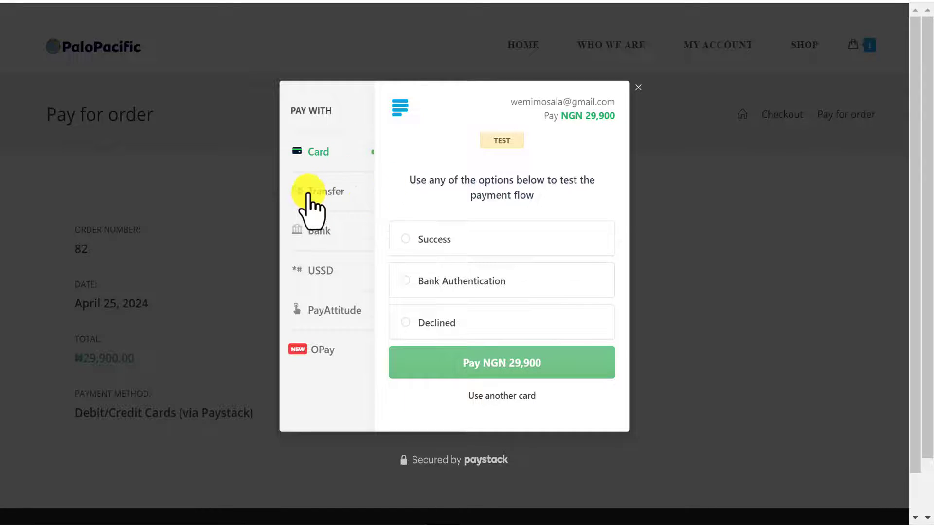
{"action": "left_click", "coordinate": [316, 228]}
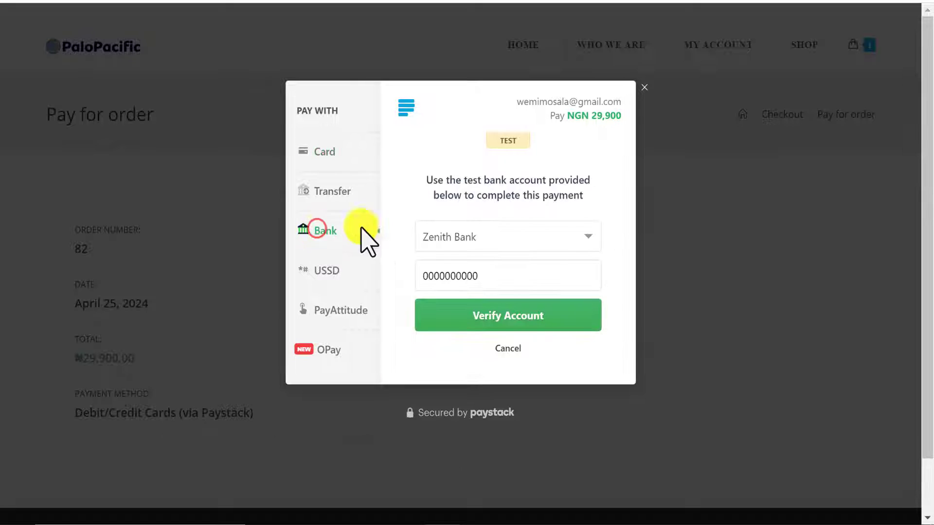
{"action": "left_click", "coordinate": [329, 272]}
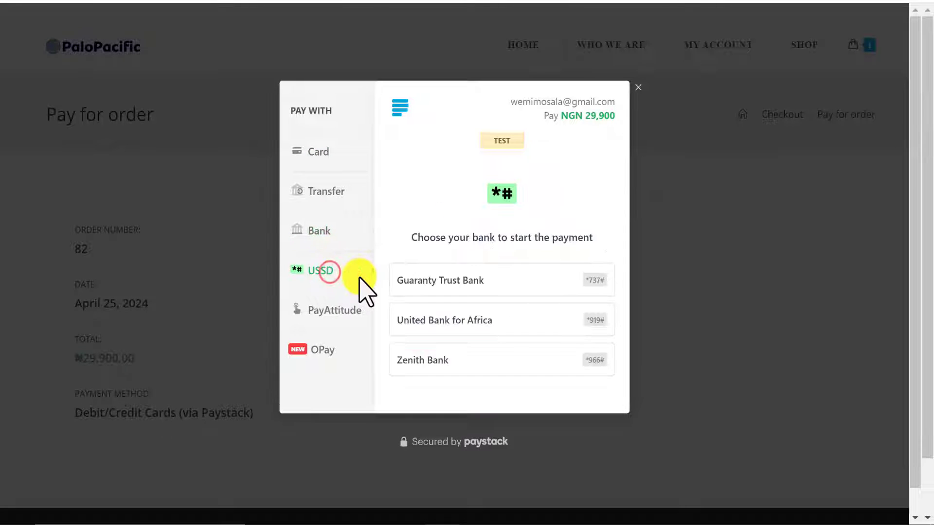
{"action": "left_click", "coordinate": [336, 309]}
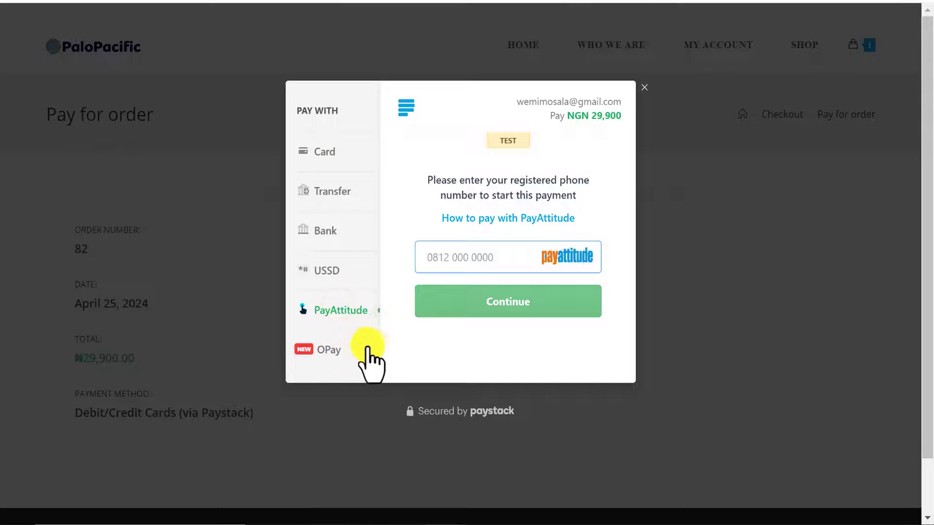
{"action": "left_click", "coordinate": [338, 152]}
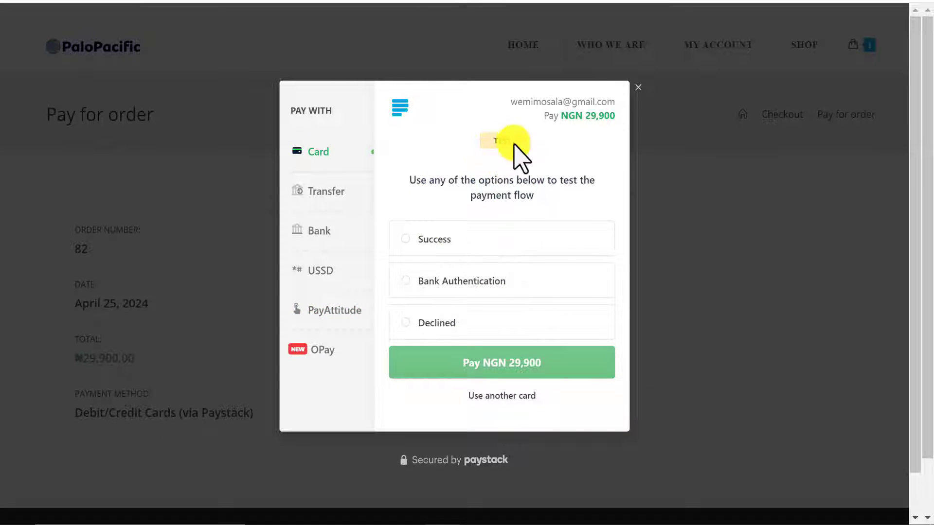
Choose the Success test outcome and pay NGN 29,900 by card
{"action": "left_click", "coordinate": [412, 239]}
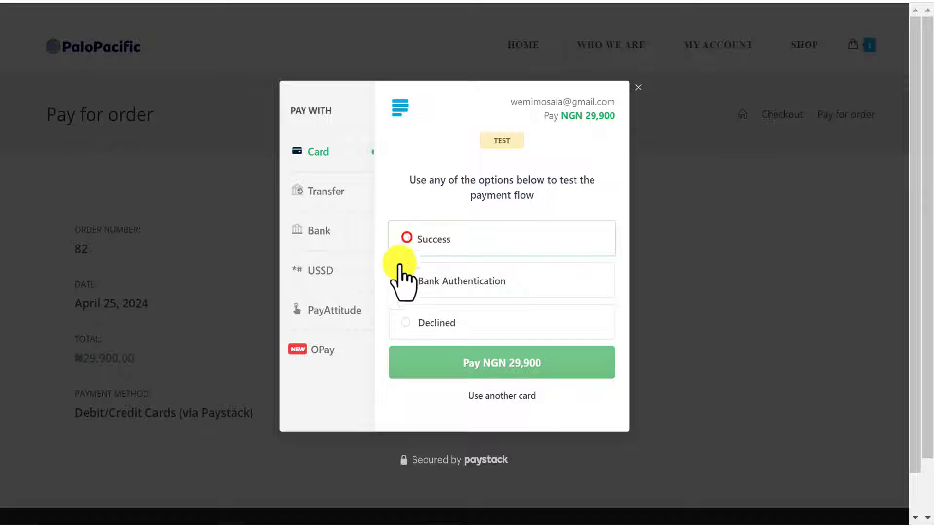
{"action": "left_click", "coordinate": [452, 362]}
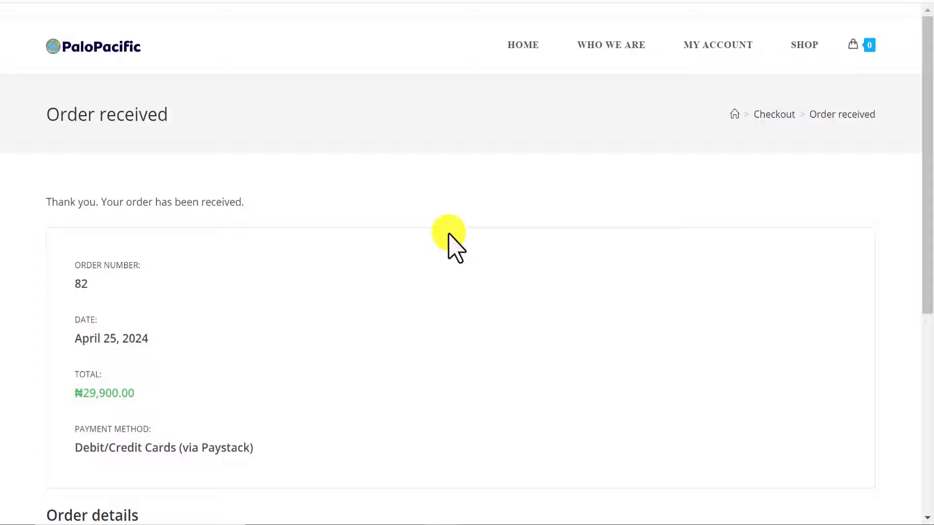
{"action": "scroll", "coordinate": [437, 247], "scroll_direction": "down", "scroll_amount": 2}
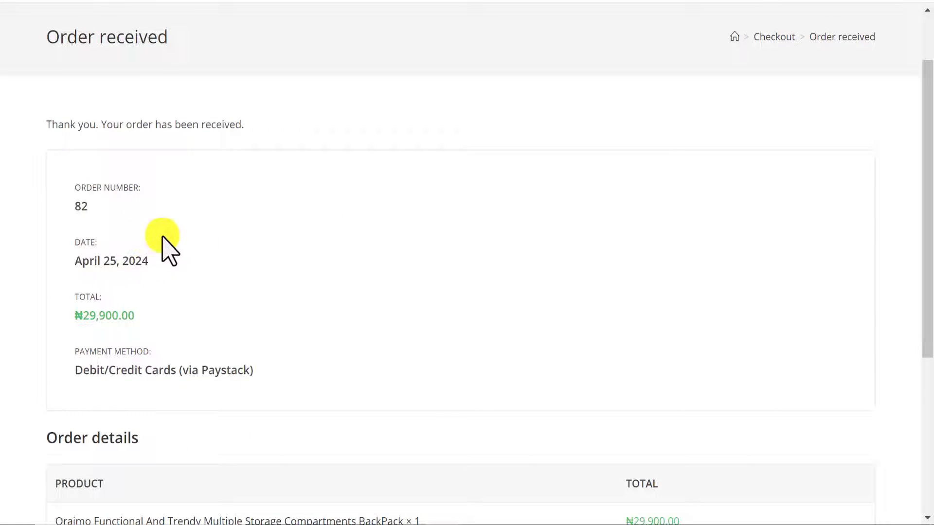
{"action": "scroll", "coordinate": [162, 244], "scroll_direction": "down", "scroll_amount": 2}
{"action": "scroll", "coordinate": [167, 252], "scroll_direction": "down", "scroll_amount": 2}
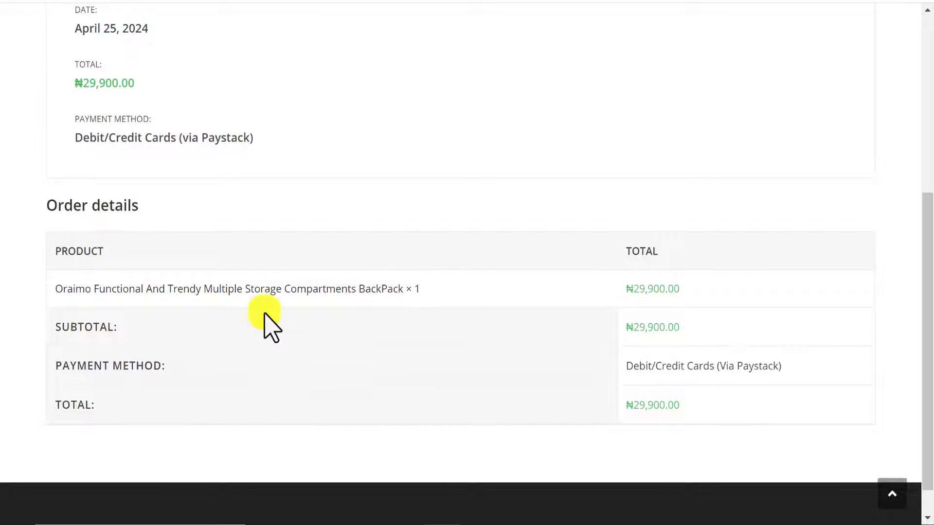
{"action": "scroll", "coordinate": [204, 233], "scroll_direction": "up", "scroll_amount": 3}
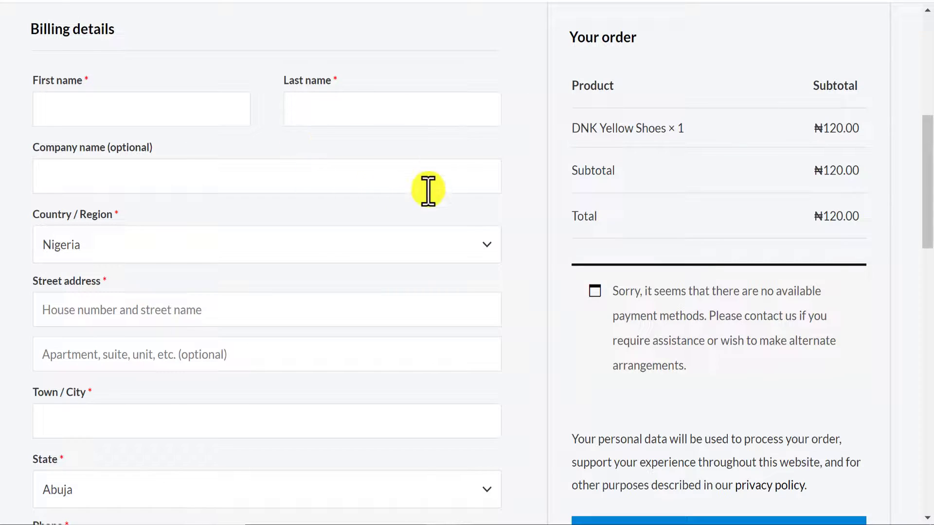
Review the DNK store checkout's 'no available payment methods' notice under Your order
{"action": "scroll", "coordinate": [500, 241], "scroll_direction": "up", "scroll_amount": 2}
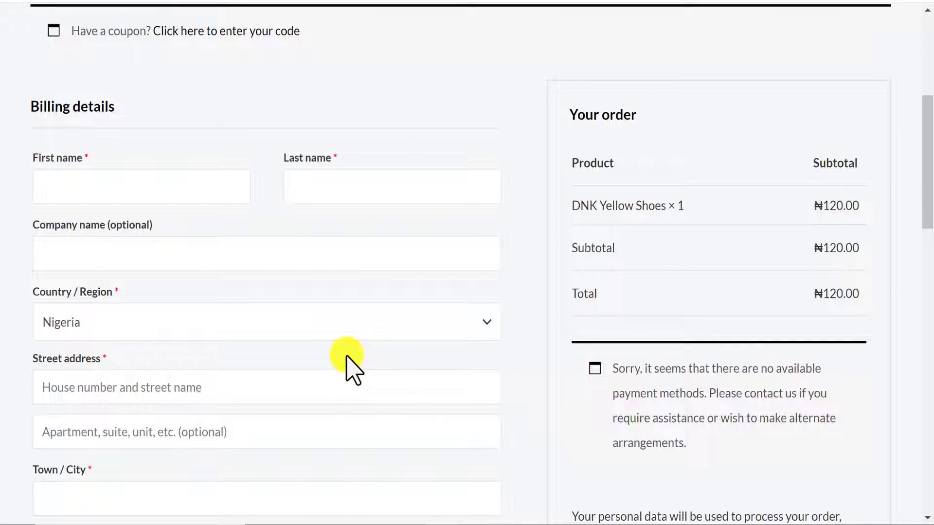
{"action": "scroll", "coordinate": [625, 362], "scroll_direction": "down", "scroll_amount": 2}
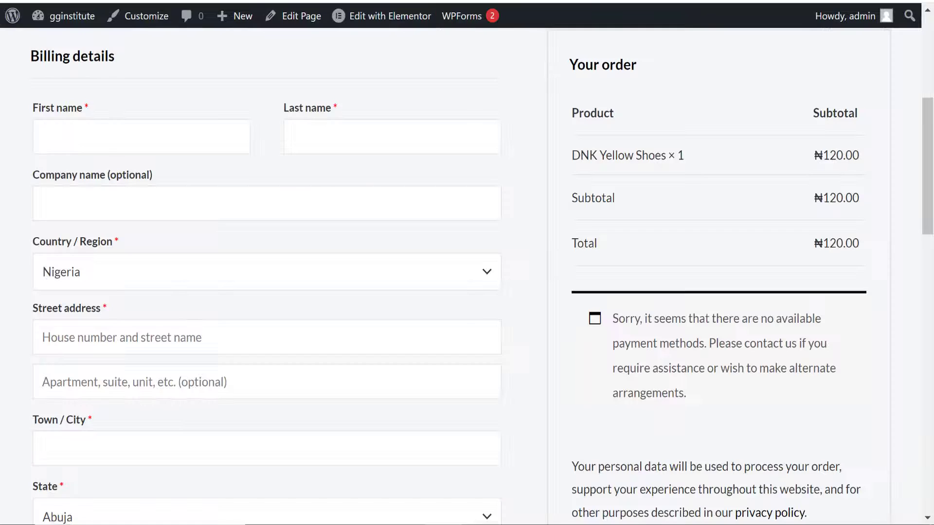
{"action": "scroll", "coordinate": [588, 246], "scroll_direction": "down", "scroll_amount": 2}
{"action": "scroll", "coordinate": [588, 248], "scroll_direction": "up", "scroll_amount": 2}
Go to WooCommerce Settings > Payments in the WordPress dashboard
{"action": "left_click", "coordinate": [134, 3]}
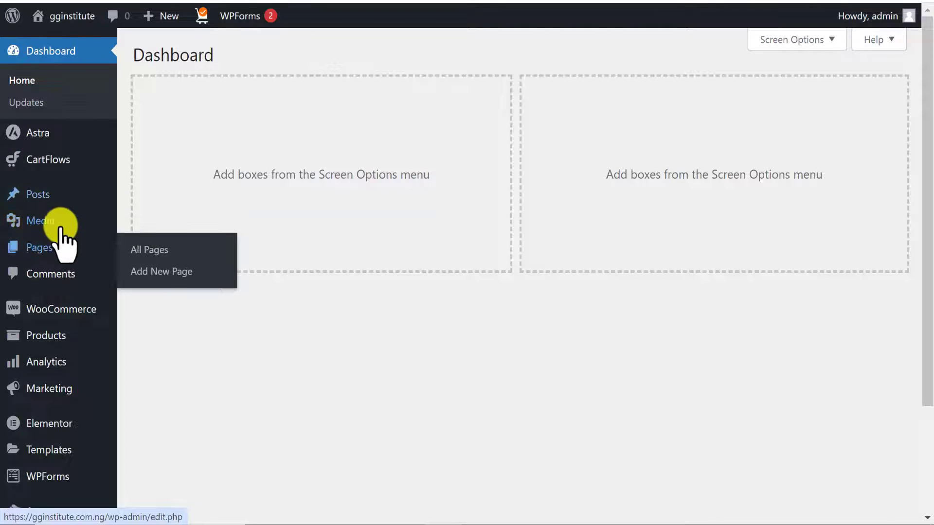
{"action": "scroll", "coordinate": [63, 243], "scroll_direction": "down", "scroll_amount": 2}
{"action": "mouse_move", "coordinate": [61, 239]}
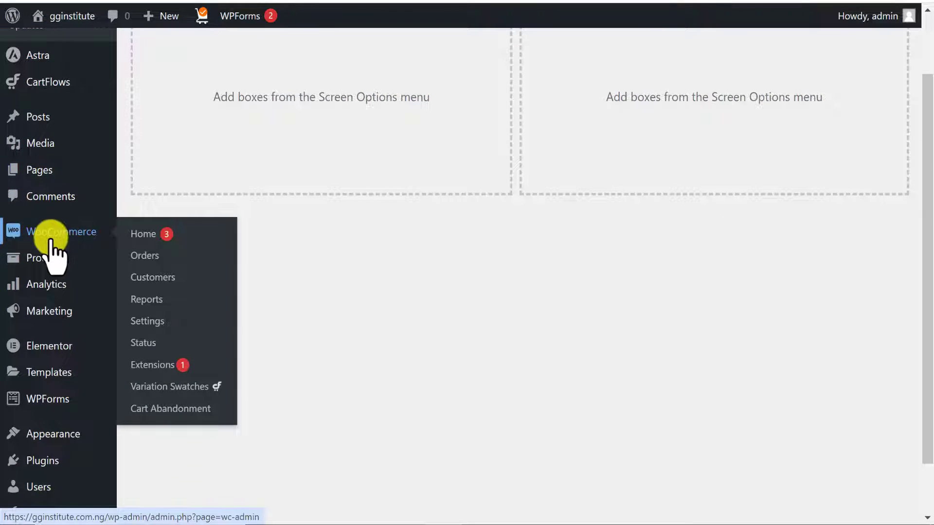
{"action": "left_click", "coordinate": [149, 320]}
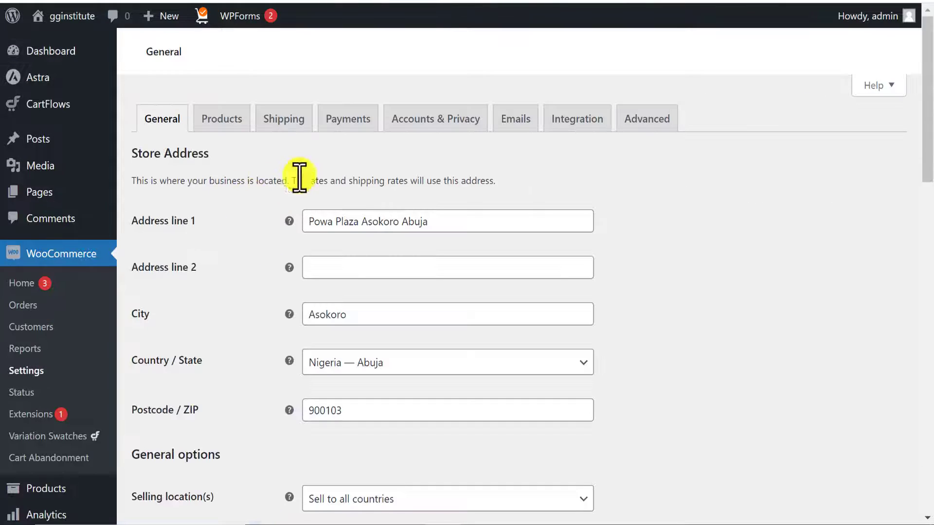
{"action": "left_click", "coordinate": [346, 118]}
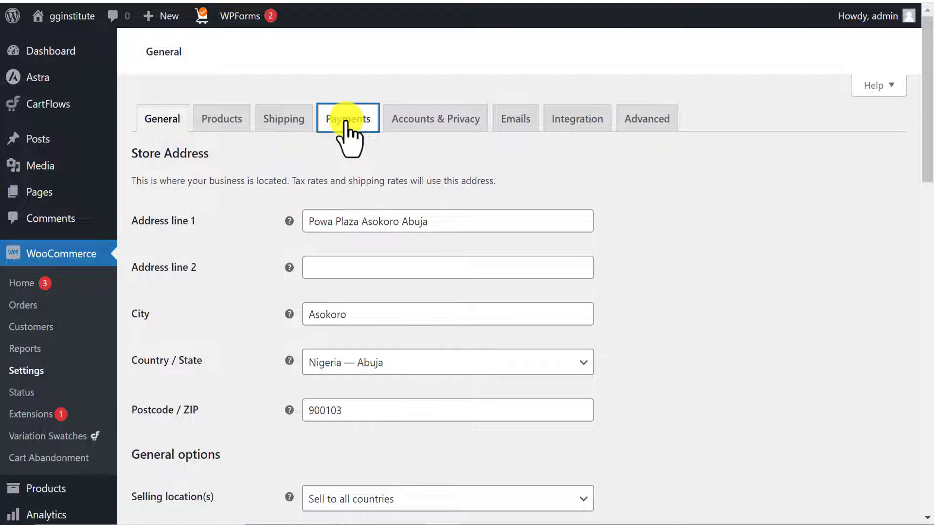
Switch on Cash on delivery and save the payment settings
{"action": "scroll", "coordinate": [330, 189], "scroll_direction": "down", "scroll_amount": 1}
{"action": "scroll", "coordinate": [323, 186], "scroll_direction": "down", "scroll_amount": 1}
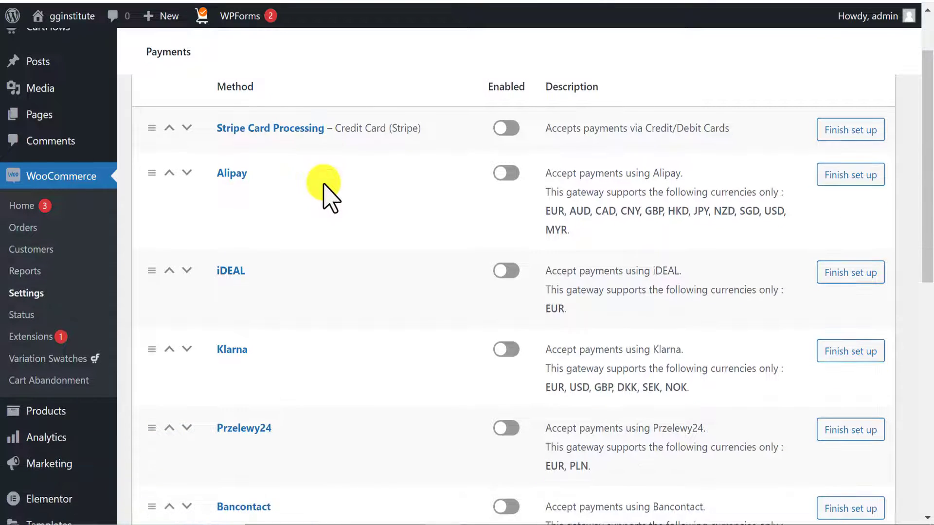
{"action": "scroll", "coordinate": [290, 237], "scroll_direction": "down", "scroll_amount": 4}
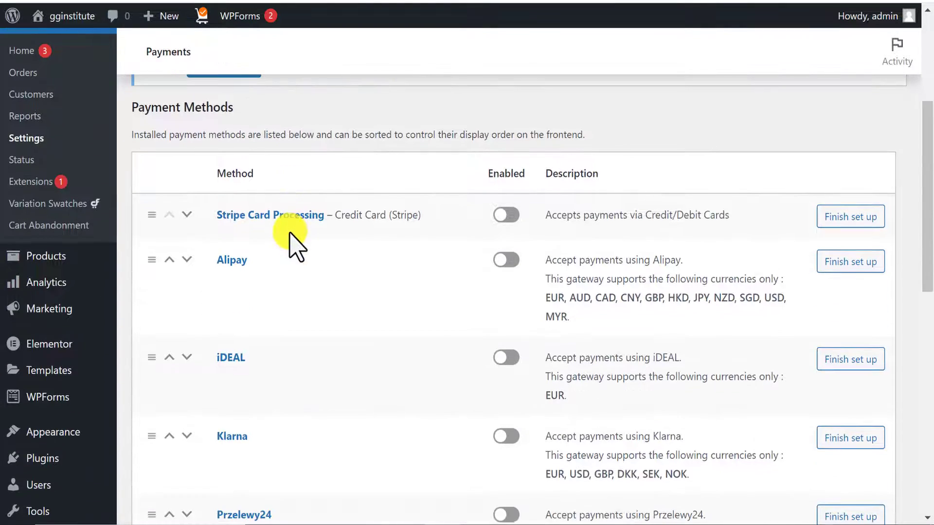
{"action": "scroll", "coordinate": [289, 234], "scroll_direction": "down", "scroll_amount": 2}
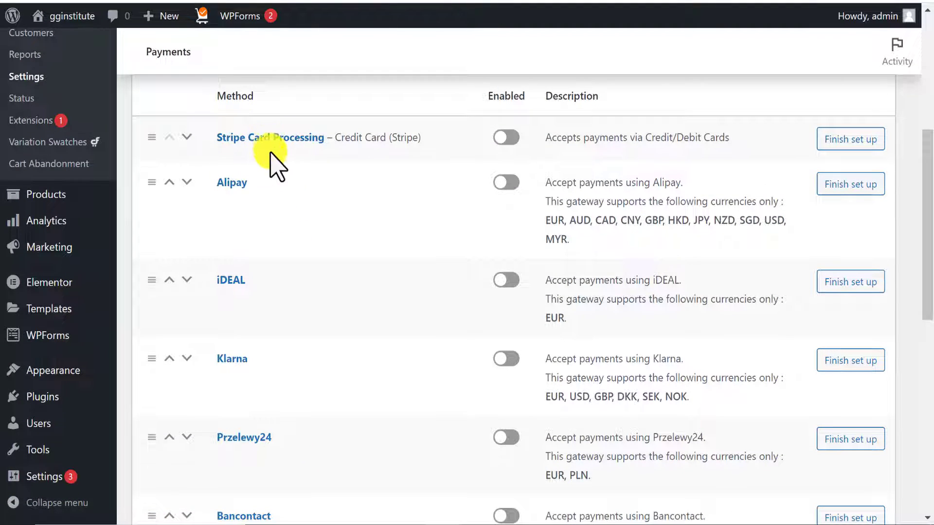
{"action": "scroll", "coordinate": [271, 163], "scroll_direction": "down", "scroll_amount": 6}
{"action": "scroll", "coordinate": [287, 194], "scroll_direction": "down", "scroll_amount": 4}
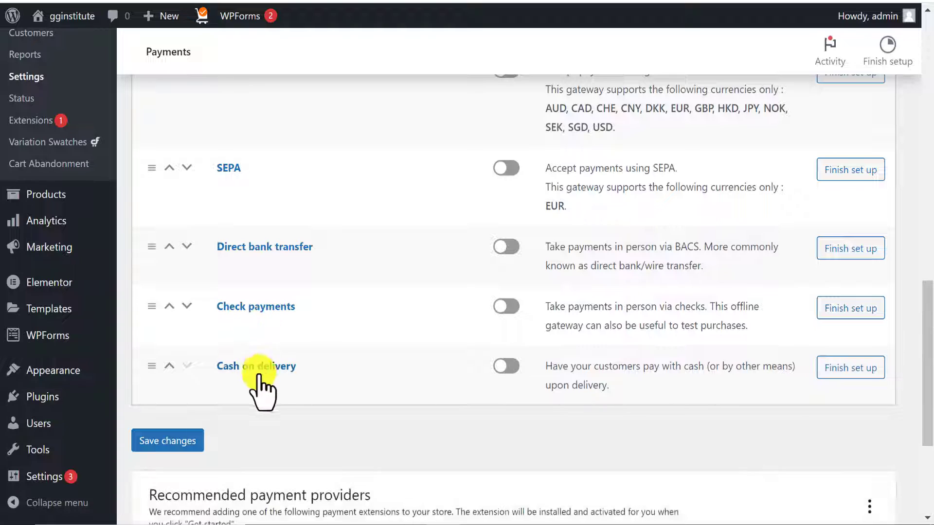
{"action": "left_click", "coordinate": [505, 400]}
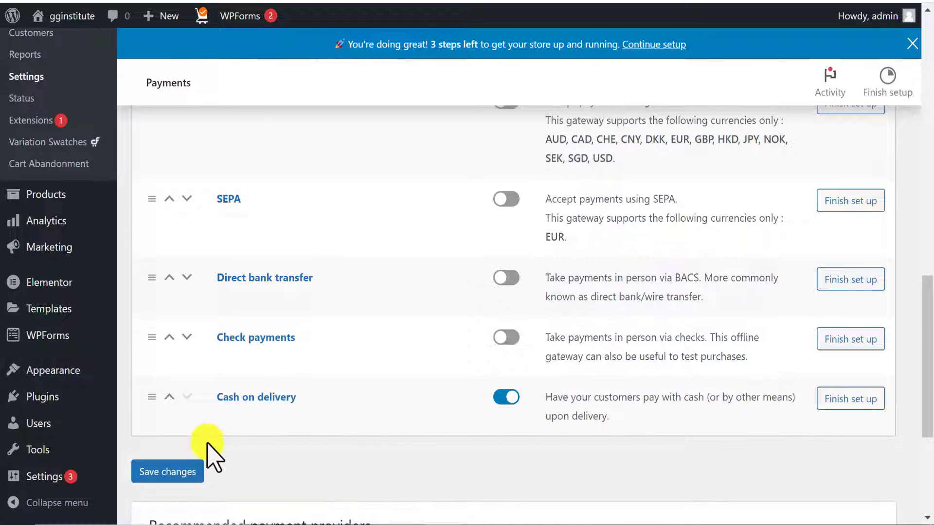
{"action": "left_click", "coordinate": [168, 473]}
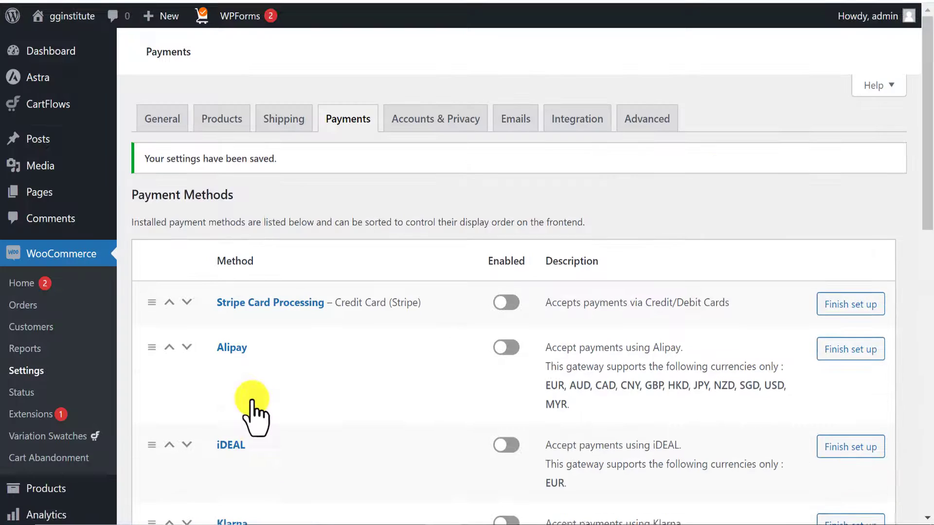
{"action": "scroll", "coordinate": [263, 413], "scroll_direction": "down", "scroll_amount": 14}
{"action": "scroll", "coordinate": [257, 403], "scroll_direction": "down", "scroll_amount": 4}
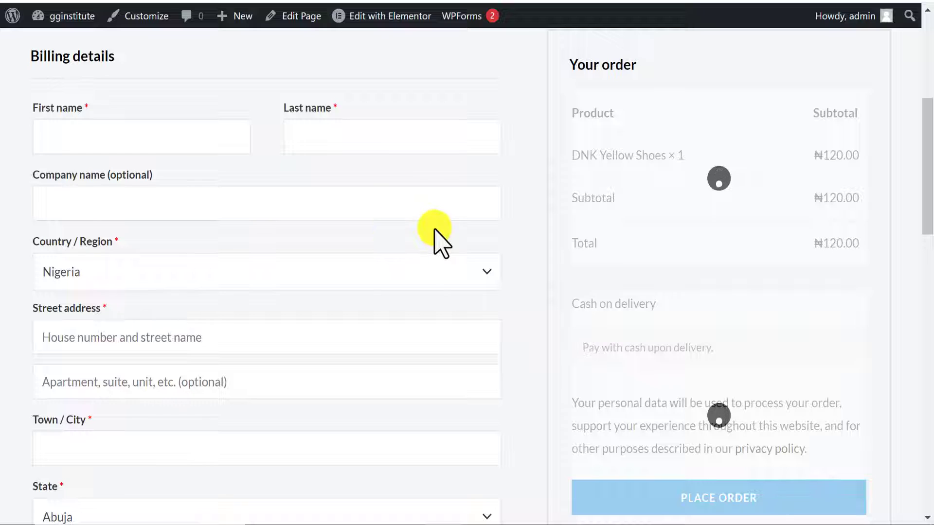
Confirm the refreshed checkout offers Cash on delivery above Place Order
{"action": "scroll", "coordinate": [593, 236], "scroll_direction": "down", "scroll_amount": 3}
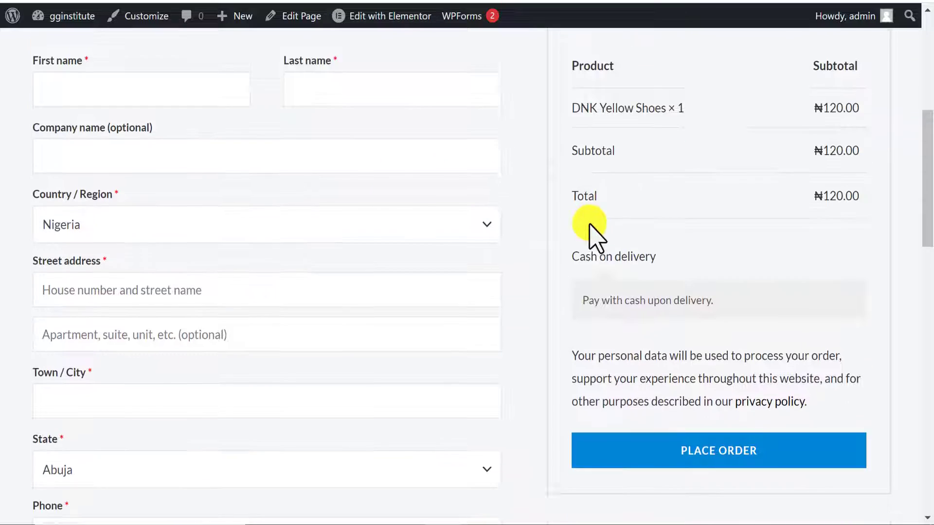
{"action": "scroll", "coordinate": [578, 203], "scroll_direction": "up", "scroll_amount": 3}
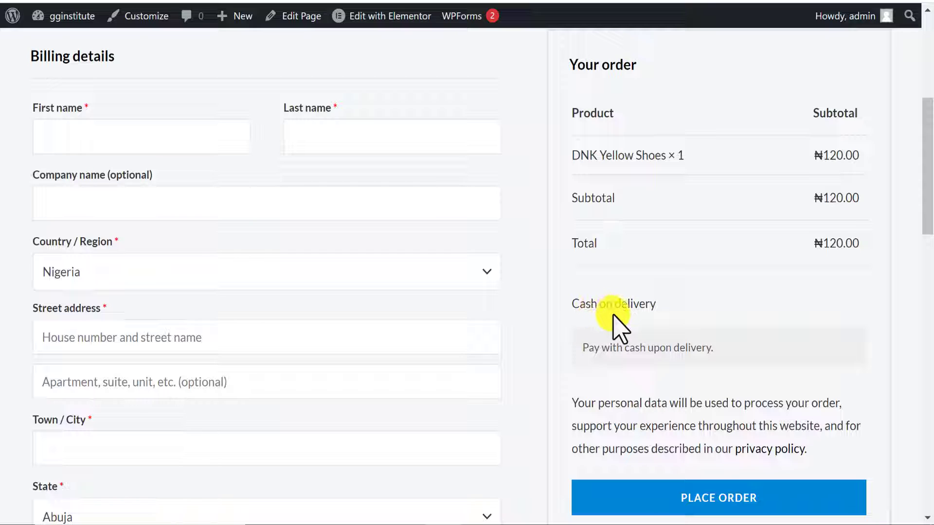
{"action": "scroll", "coordinate": [615, 311], "scroll_direction": "down", "scroll_amount": 2}
{"action": "scroll", "coordinate": [596, 302], "scroll_direction": "up", "scroll_amount": 2}
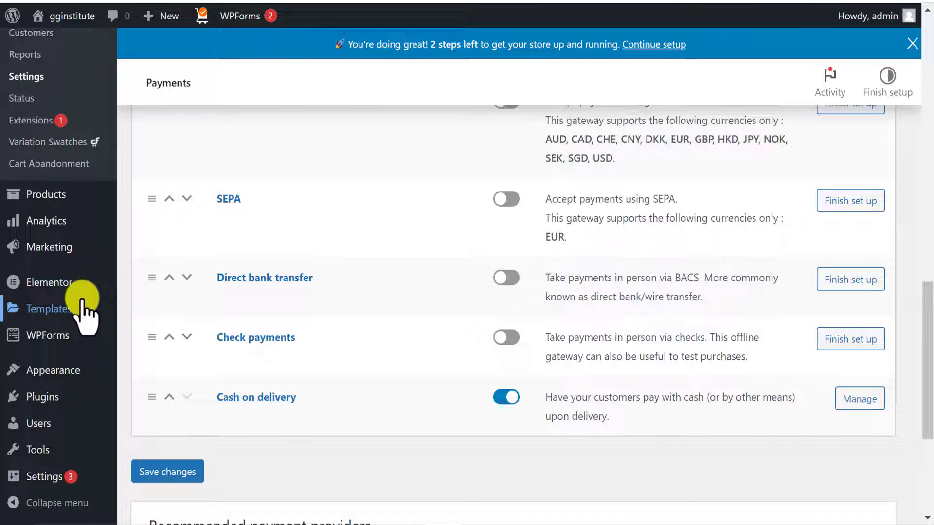
Search the plugin directory for 'paysa' under Plugins > Add New Plugin
{"action": "scroll", "coordinate": [87, 296], "scroll_direction": "down", "scroll_amount": 2}
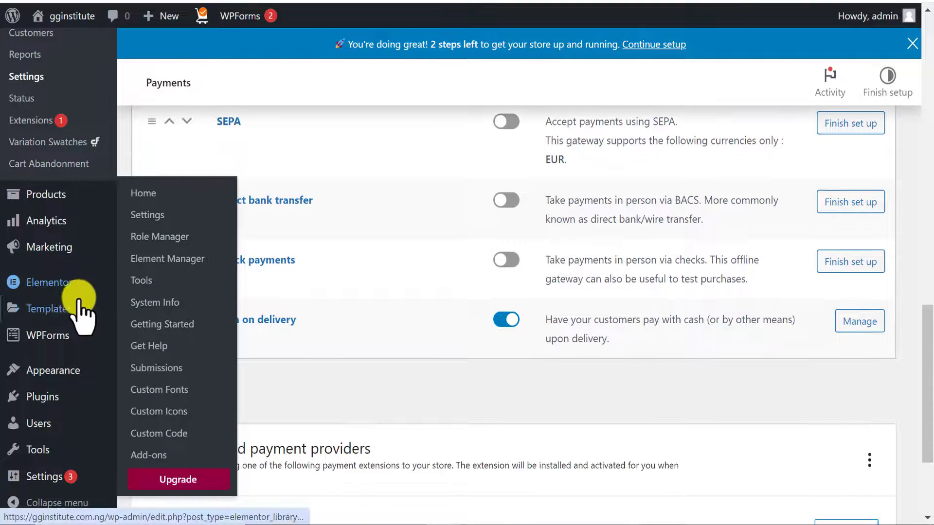
{"action": "mouse_move", "coordinate": [46, 404]}
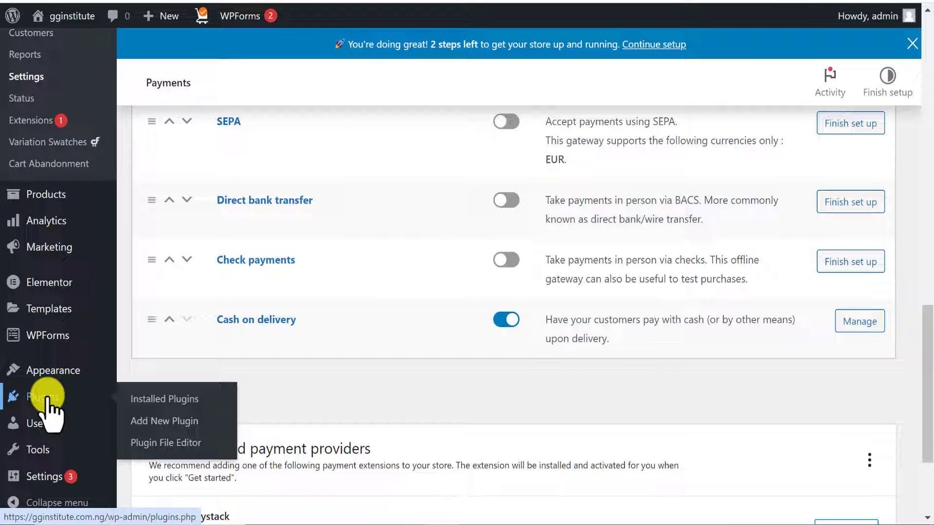
{"action": "left_click", "coordinate": [44, 398]}
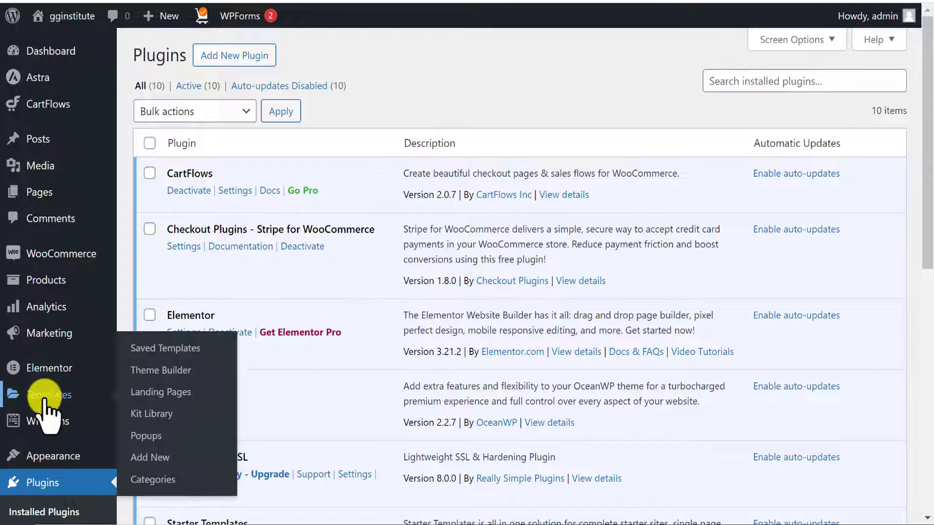
{"action": "left_click", "coordinate": [246, 62]}
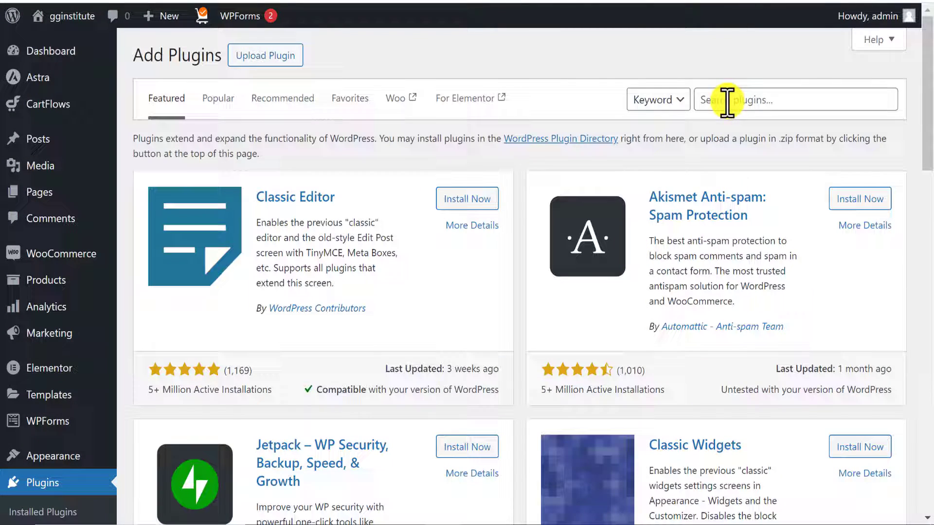
{"action": "left_click", "coordinate": [725, 100]}
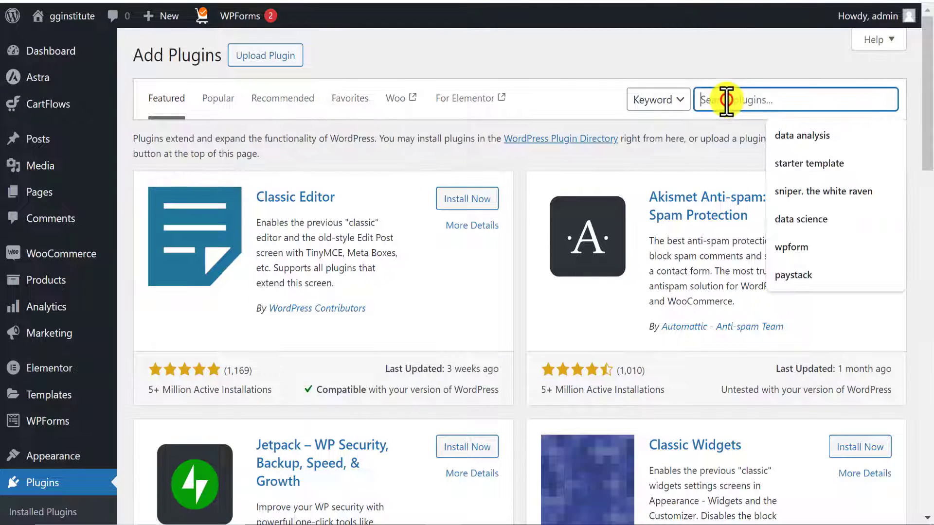
{"action": "type", "text": "pay"}
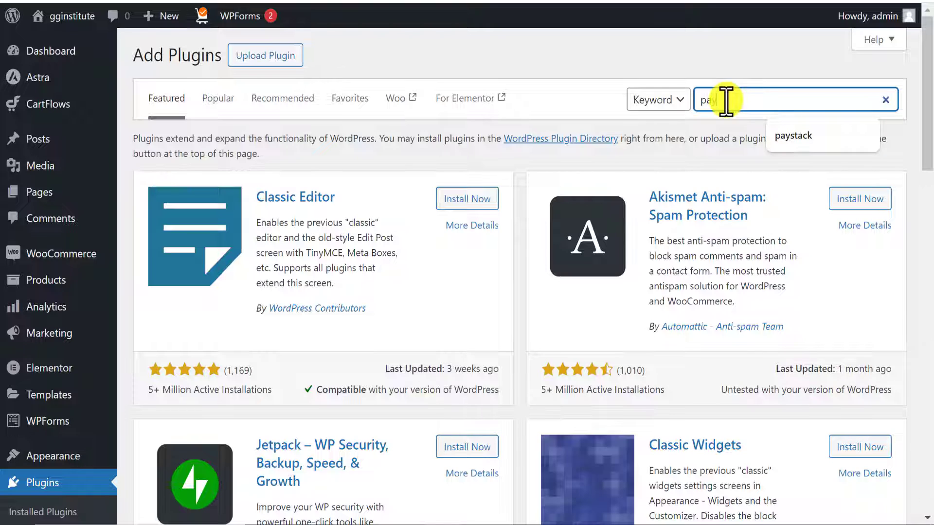
{"action": "type", "text": "sa"}
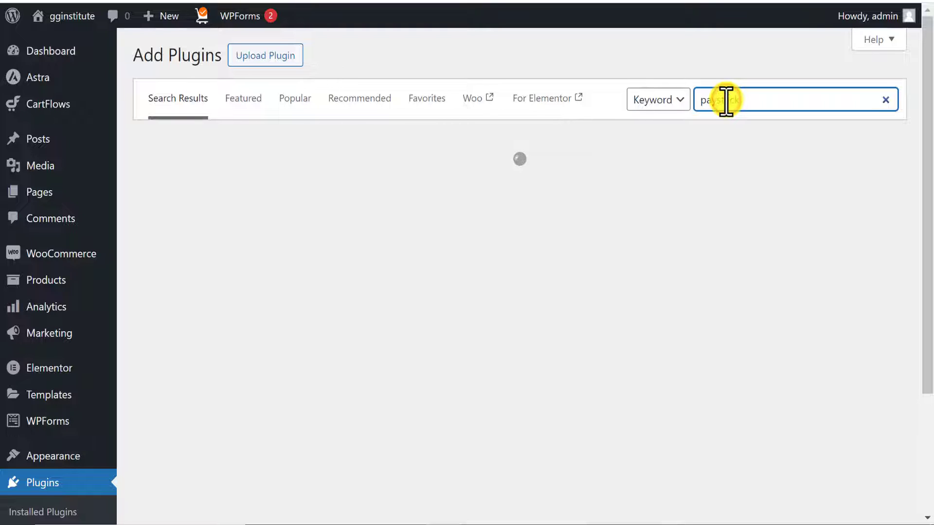
{"action": "left_click", "coordinate": [775, 100]}
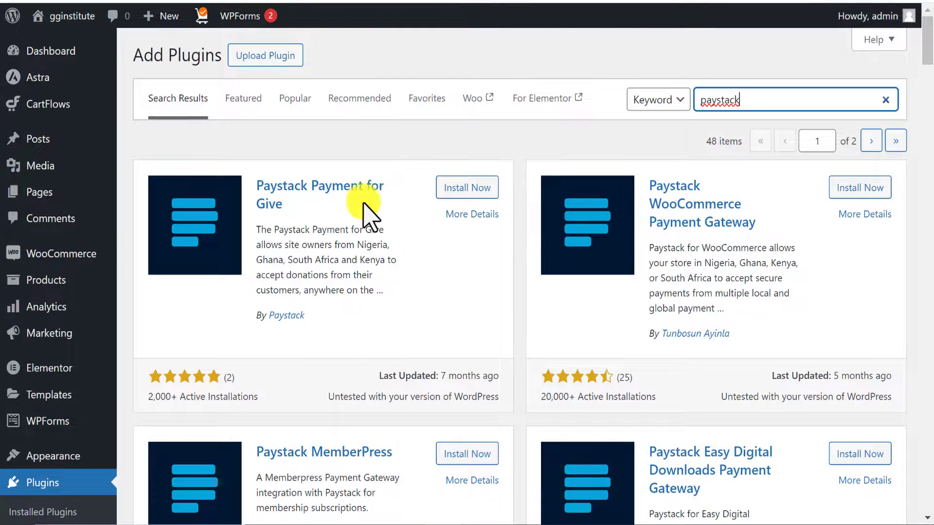
{"action": "scroll", "coordinate": [374, 201], "scroll_direction": "down", "scroll_amount": 2}
{"action": "scroll", "coordinate": [382, 212], "scroll_direction": "up", "scroll_amount": 2}
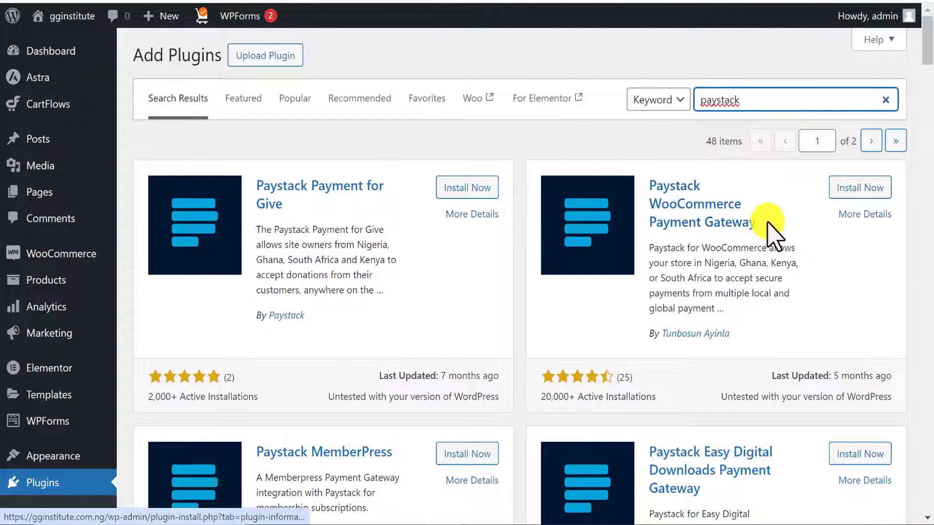
Install and activate the Paystack WooCommerce Payment Gateway plugin
{"action": "left_click", "coordinate": [846, 187]}
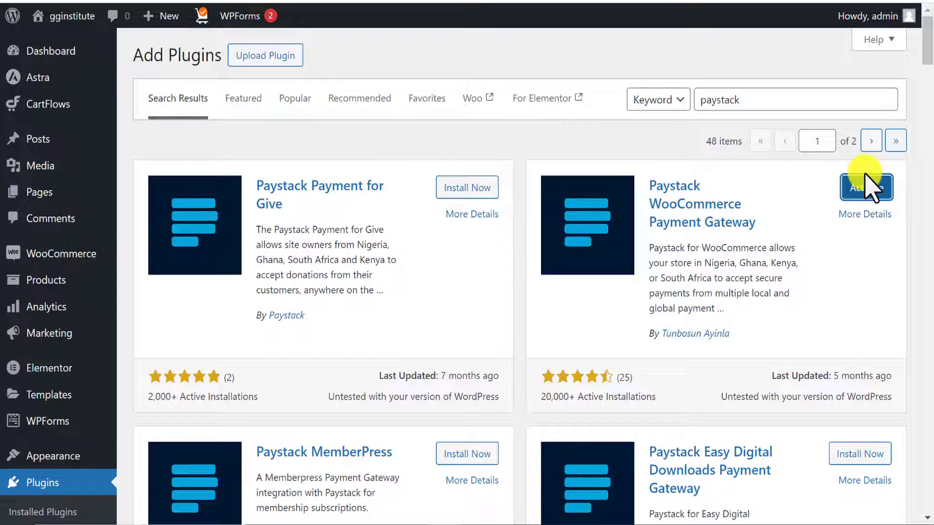
{"action": "left_click", "coordinate": [855, 189]}
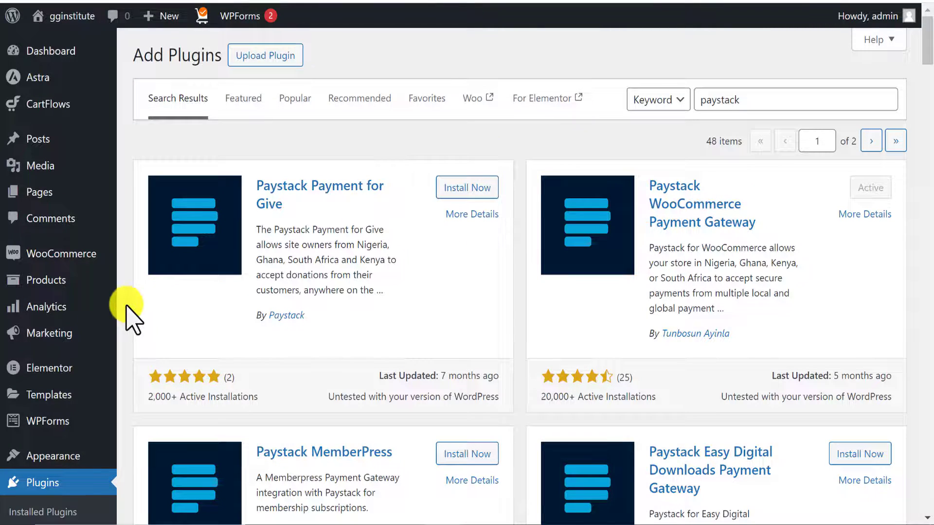
{"action": "scroll", "coordinate": [132, 311], "scroll_direction": "down", "scroll_amount": 3}
{"action": "scroll", "coordinate": [183, 277], "scroll_direction": "up", "scroll_amount": 2}
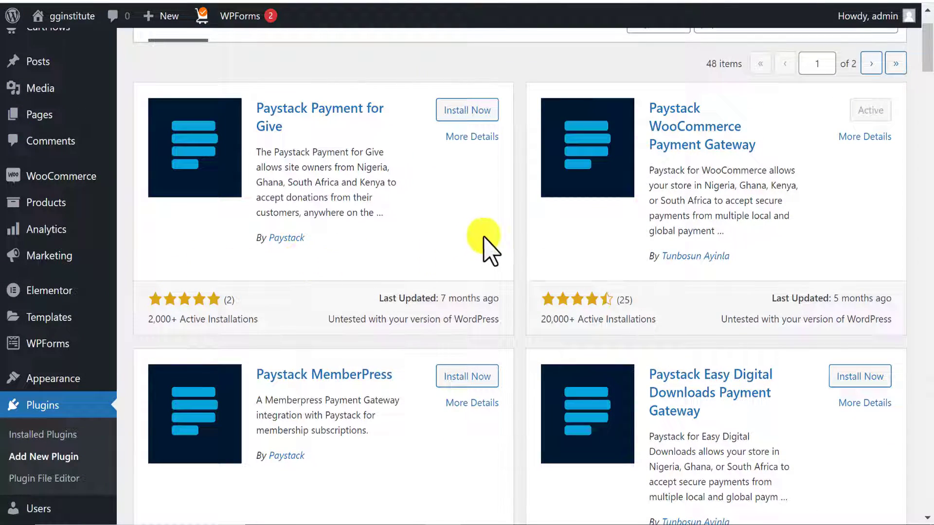
In WooCommerce Payments settings, dismiss the Astra notice and enable Paystack – Debit/Credit Cards
{"action": "mouse_move", "coordinate": [52, 177]}
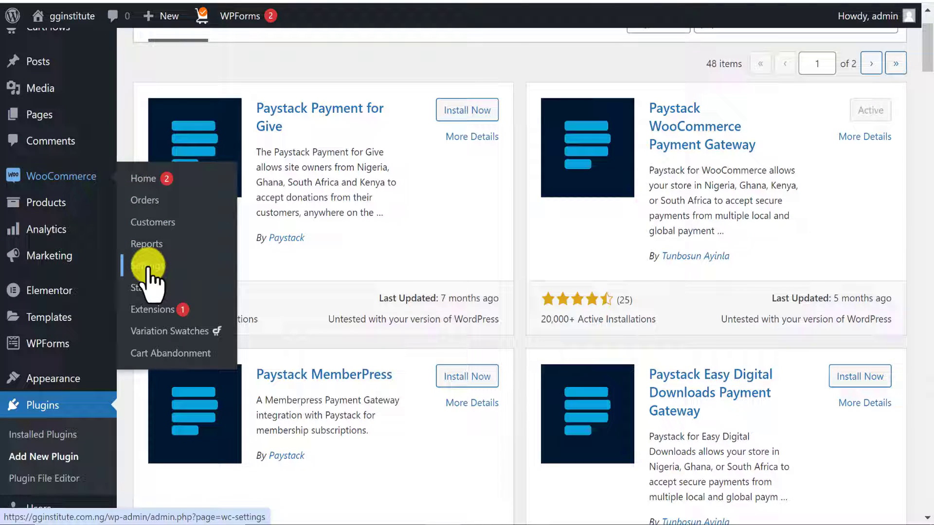
{"action": "left_click", "coordinate": [147, 266]}
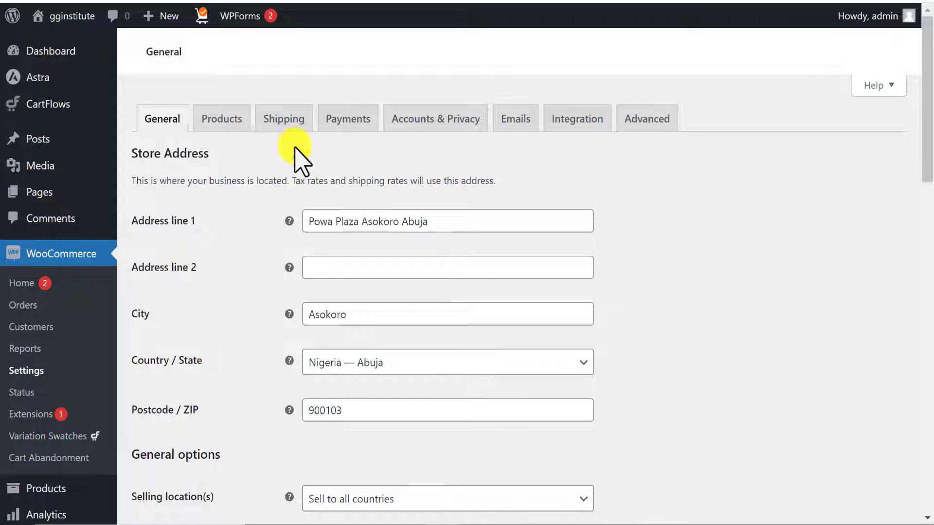
{"action": "left_click", "coordinate": [346, 118]}
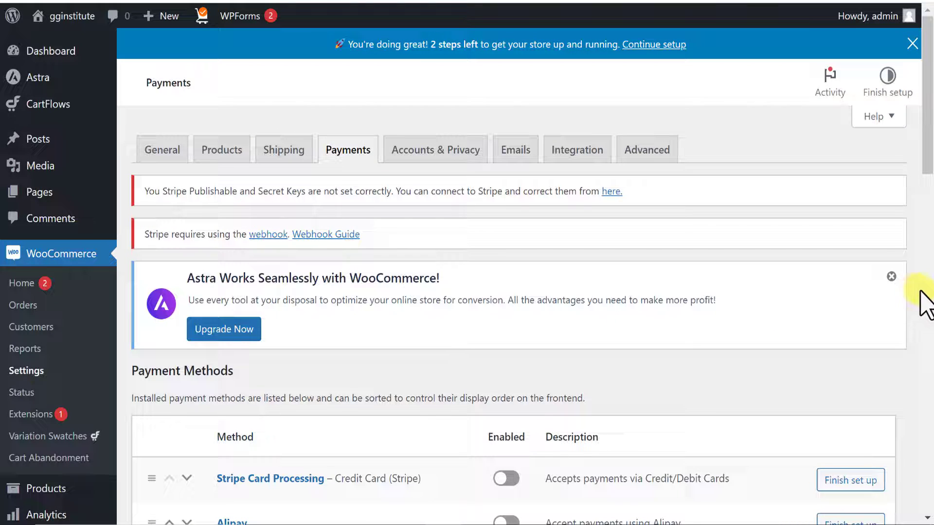
{"action": "left_click", "coordinate": [888, 275]}
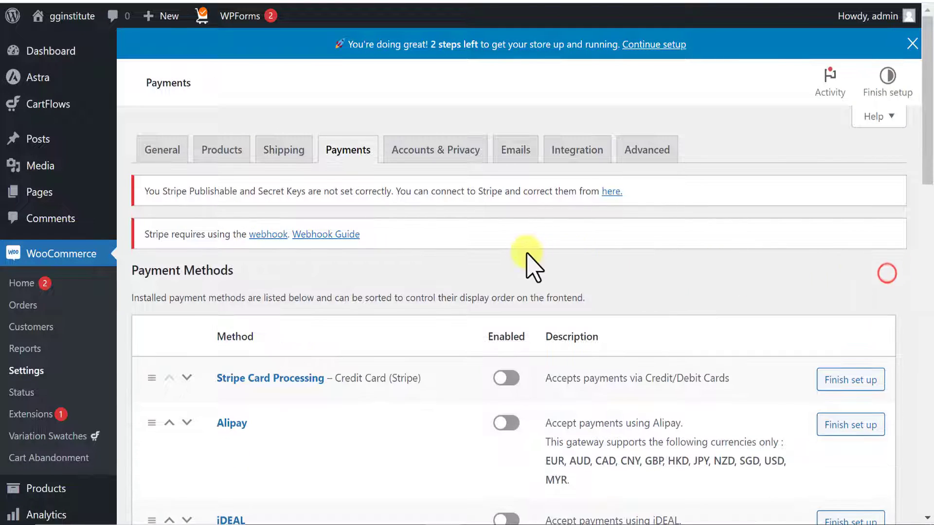
{"action": "scroll", "coordinate": [520, 250], "scroll_direction": "down", "scroll_amount": 15}
{"action": "scroll", "coordinate": [515, 249], "scroll_direction": "down", "scroll_amount": 3}
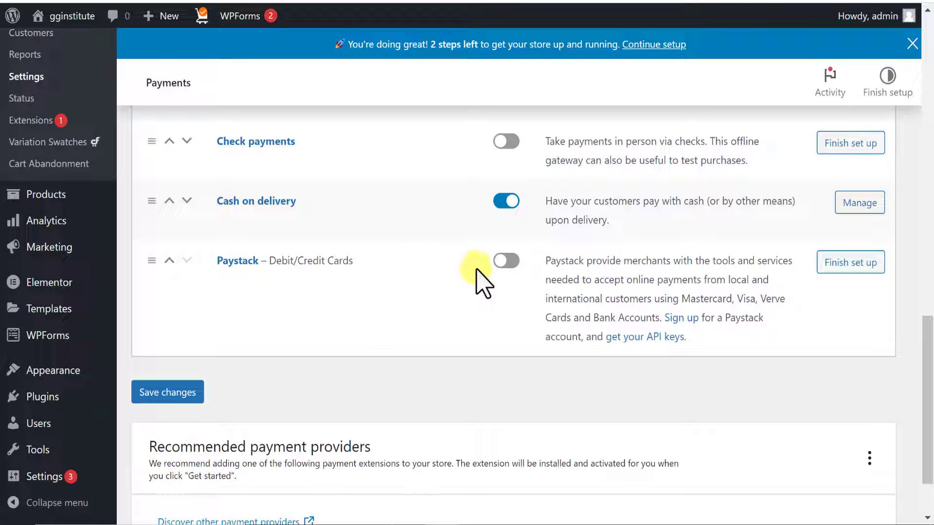
{"action": "left_click", "coordinate": [502, 262]}
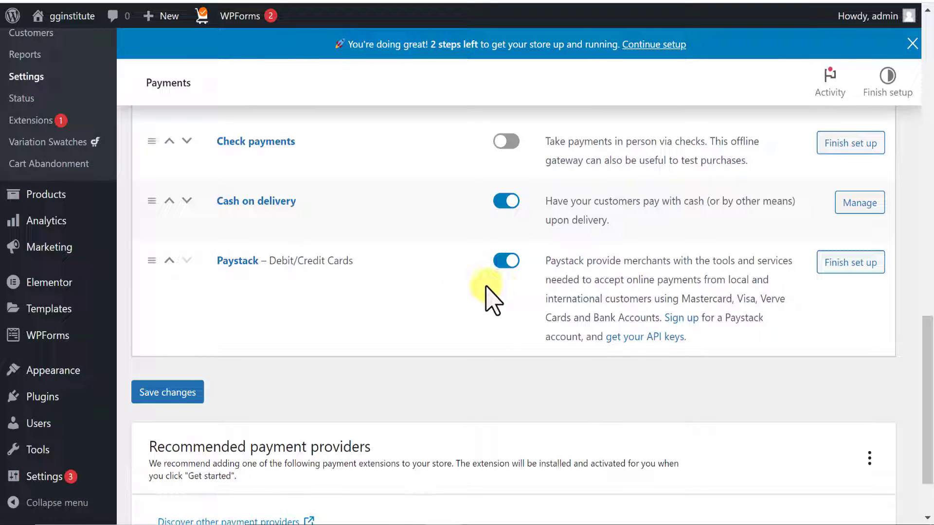
Open the Paystack payment method's gateway settings in WooCommerce
{"action": "left_click", "coordinate": [835, 263]}
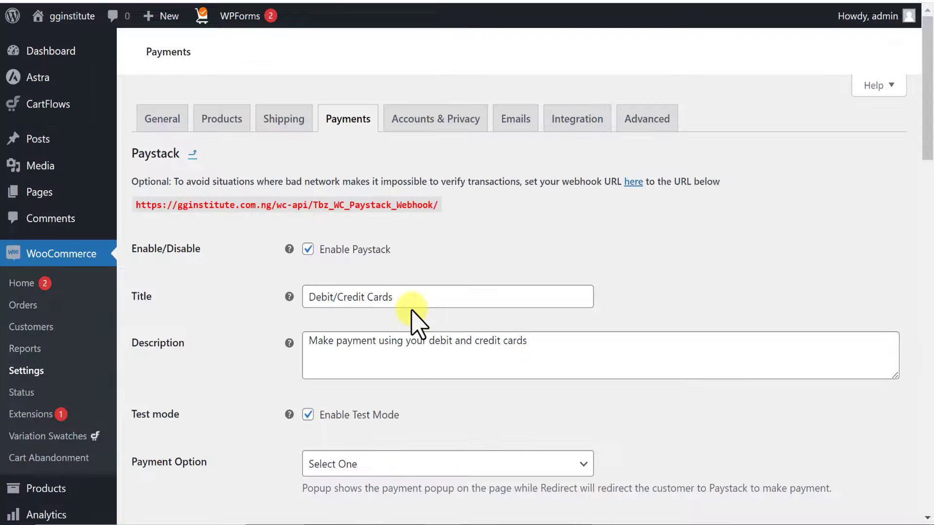
{"action": "scroll", "coordinate": [420, 283], "scroll_direction": "down", "scroll_amount": 2}
{"action": "scroll", "coordinate": [416, 274], "scroll_direction": "down", "scroll_amount": 2}
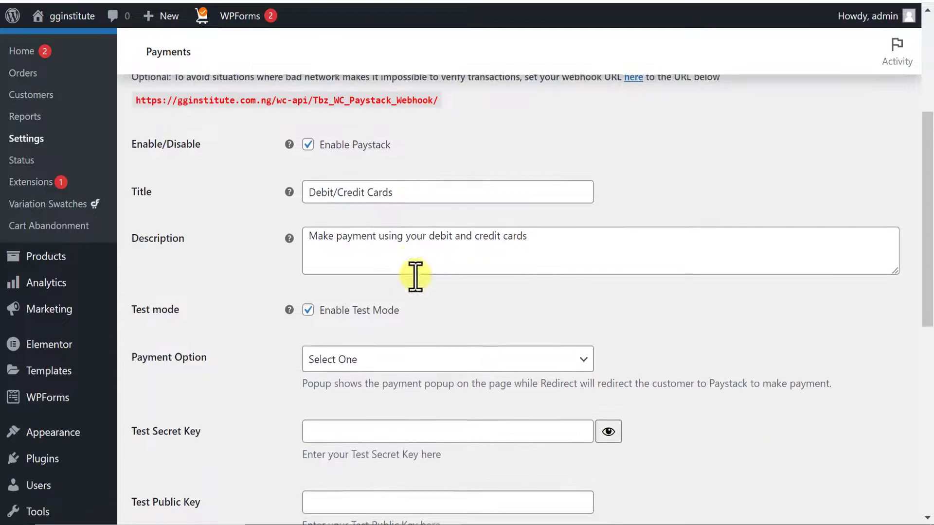
{"action": "scroll", "coordinate": [337, 304], "scroll_direction": "up", "scroll_amount": 3}
{"action": "scroll", "coordinate": [226, 272], "scroll_direction": "down", "scroll_amount": 3}
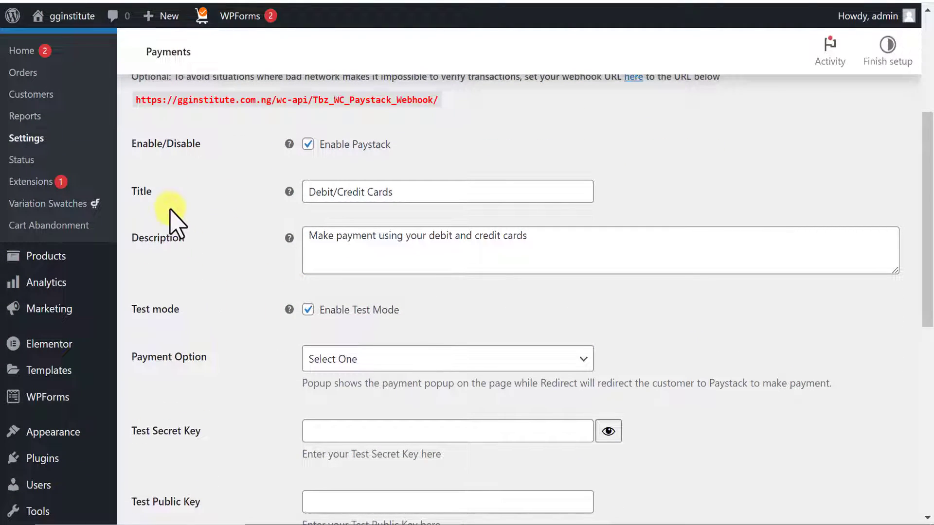
{"action": "scroll", "coordinate": [162, 201], "scroll_direction": "up", "scroll_amount": 2}
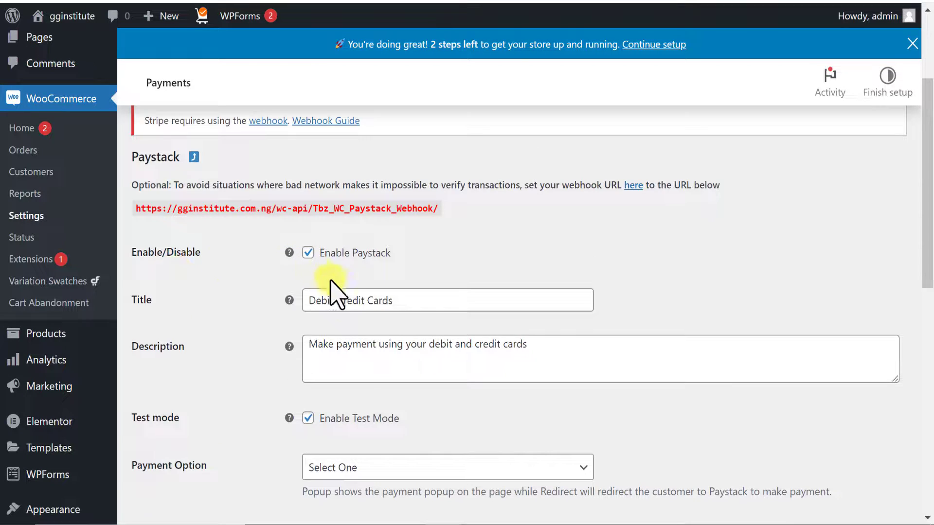
Retitle the method 'Debit/Credit Cards (Via Paystack)', leaving test mode enabled
{"action": "left_click", "coordinate": [399, 301]}
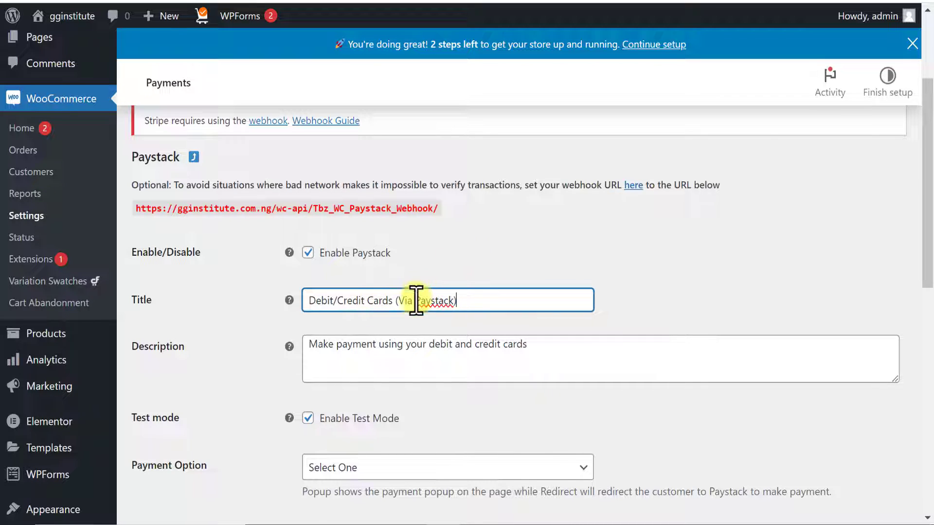
{"action": "scroll", "coordinate": [409, 307], "scroll_direction": "down", "scroll_amount": 1}
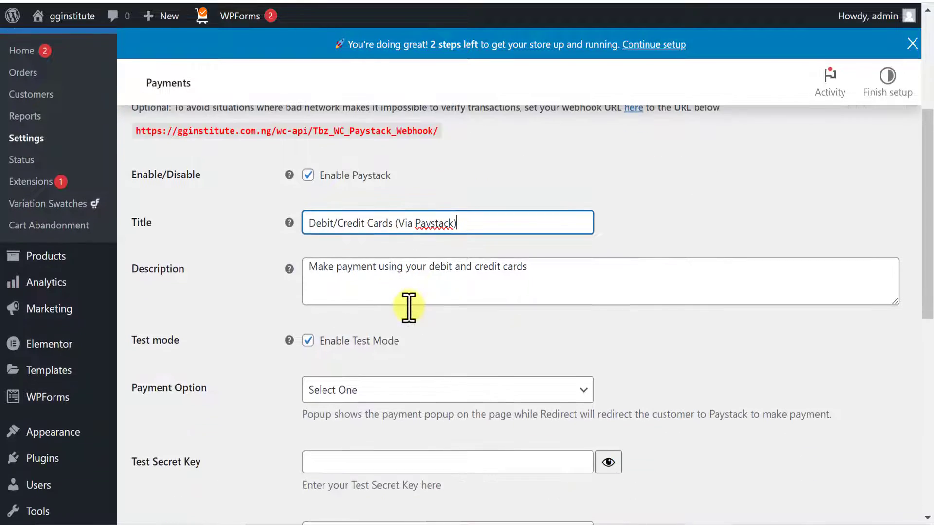
{"action": "scroll", "coordinate": [417, 253], "scroll_direction": "down", "scroll_amount": 2}
{"action": "scroll", "coordinate": [415, 248], "scroll_direction": "down", "scroll_amount": 2}
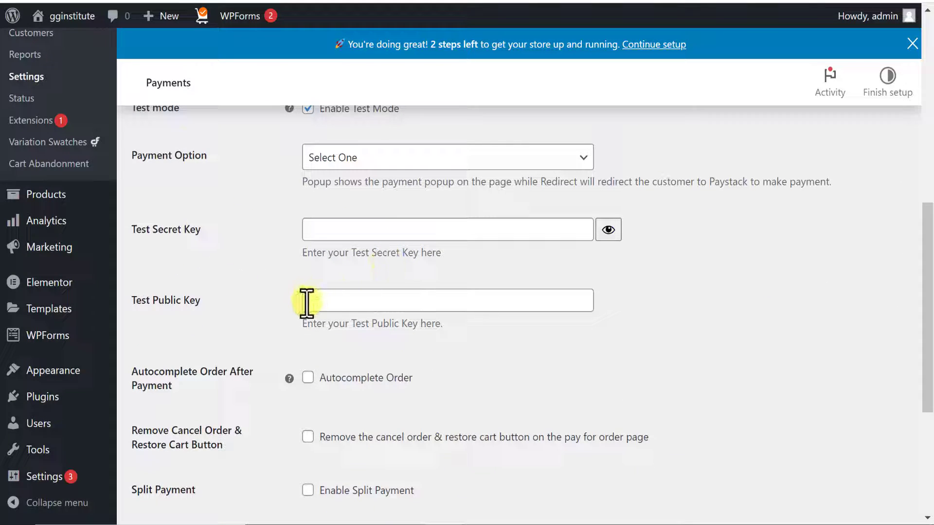
{"action": "scroll", "coordinate": [342, 312], "scroll_direction": "up", "scroll_amount": 10}
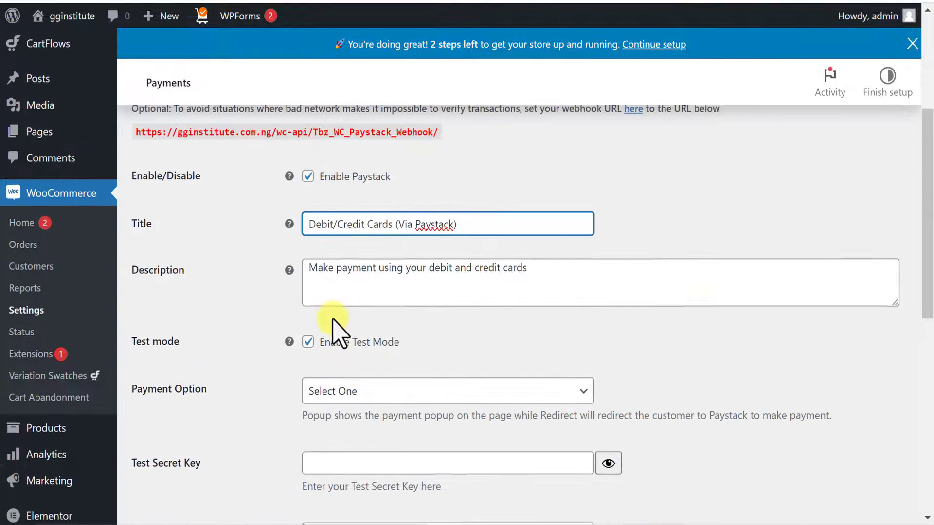
{"action": "scroll", "coordinate": [201, 316], "scroll_direction": "down", "scroll_amount": 2}
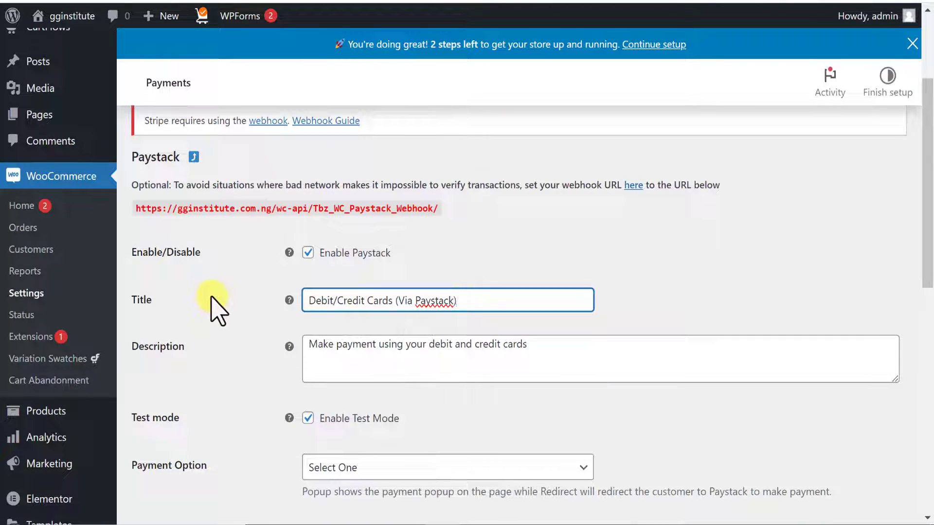
{"action": "scroll", "coordinate": [229, 272], "scroll_direction": "down", "scroll_amount": 2}
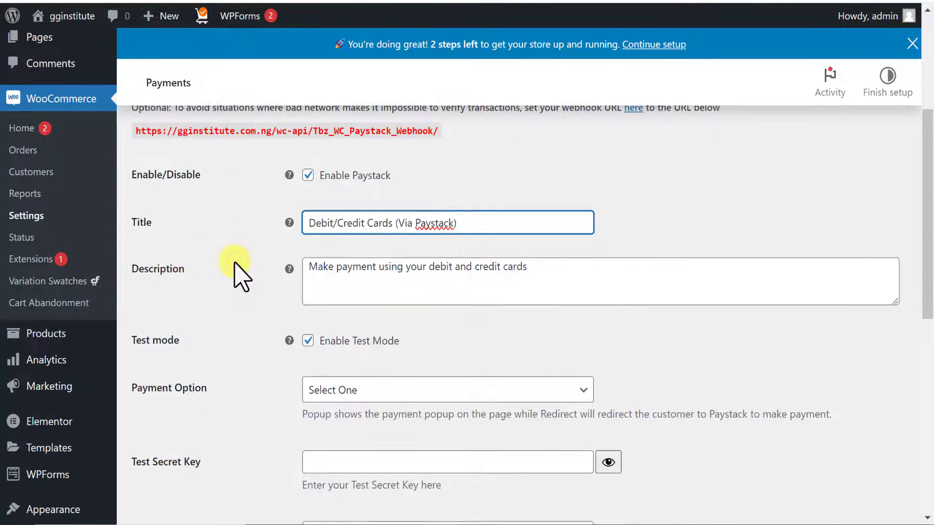
{"action": "scroll", "coordinate": [180, 330], "scroll_direction": "down", "scroll_amount": 2}
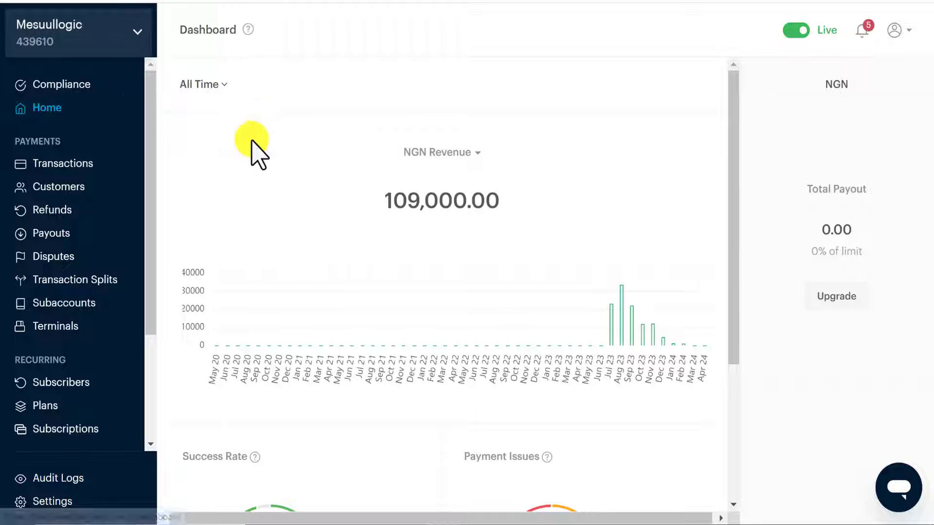
Show Paystack's API Keys & Webhooks page at the API Configuration - Test Mode section
{"action": "scroll", "coordinate": [111, 136], "scroll_direction": "down", "scroll_amount": 3}
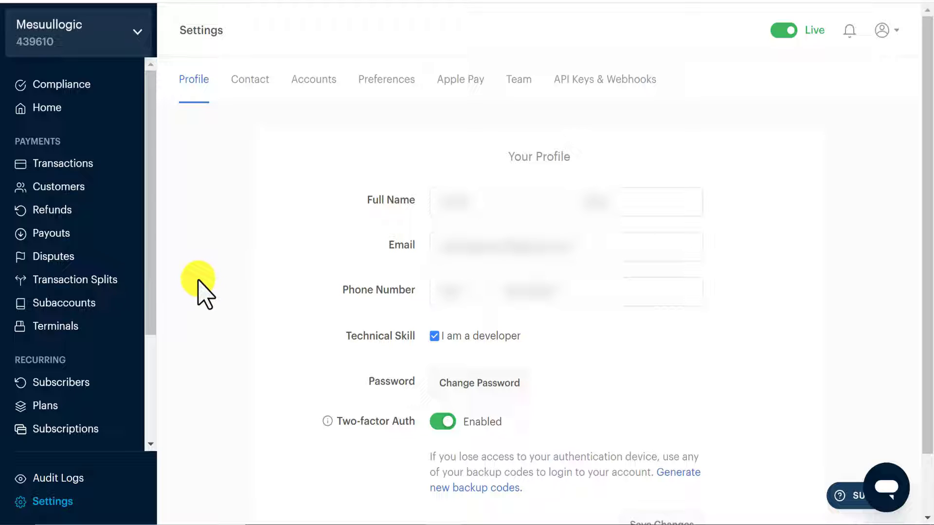
{"action": "left_click", "coordinate": [576, 81]}
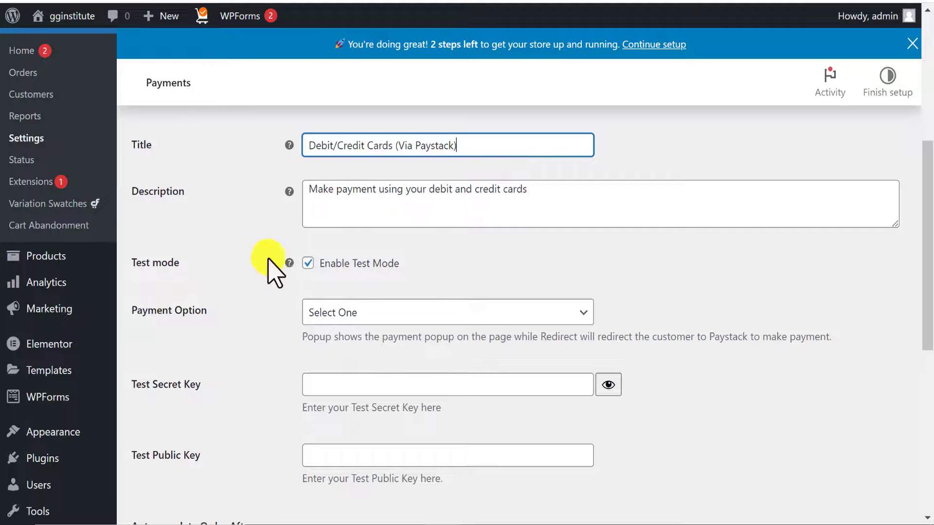
{"action": "left_click", "coordinate": [307, 263]}
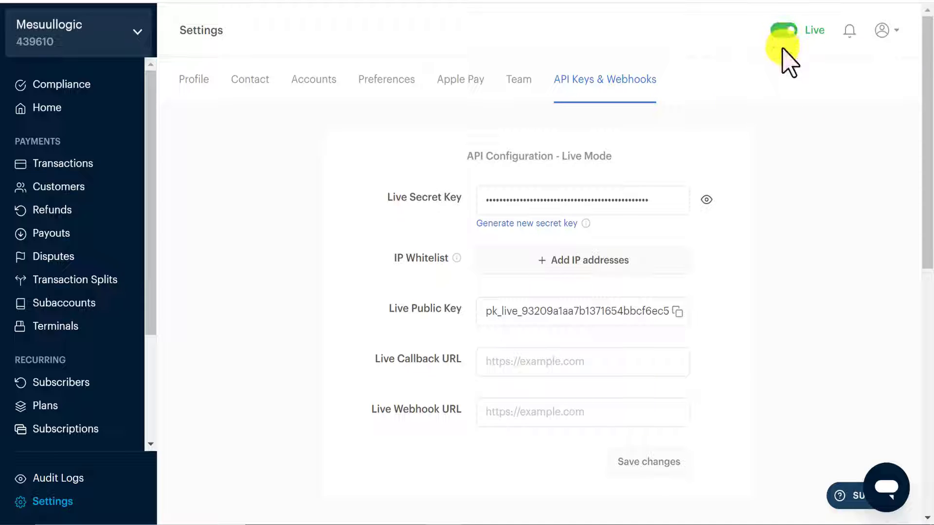
{"action": "scroll", "coordinate": [432, 195], "scroll_direction": "down", "scroll_amount": 5}
{"action": "scroll", "coordinate": [431, 193], "scroll_direction": "down", "scroll_amount": 5}
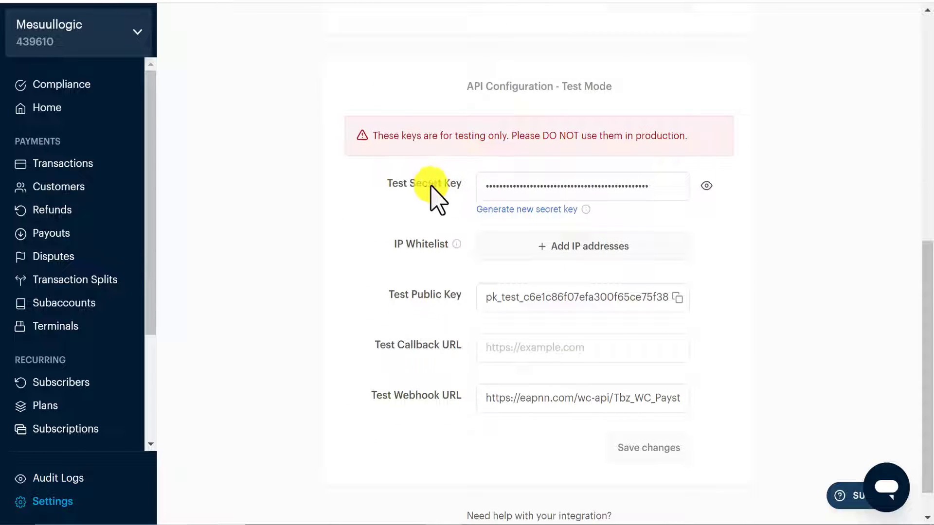
{"action": "scroll", "coordinate": [428, 229], "scroll_direction": "down", "scroll_amount": 1}
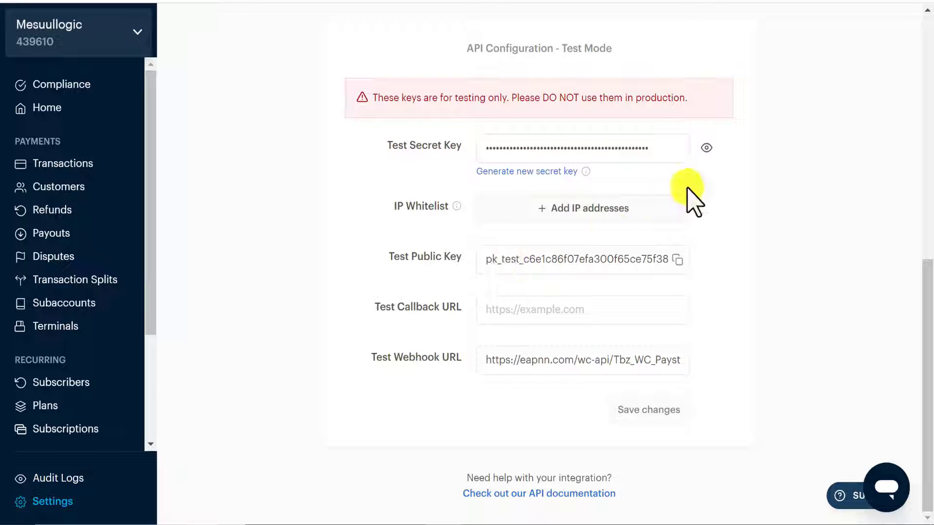
Copy Paystack's test secret key into WooCommerce's Test Secret Key field
{"action": "left_click", "coordinate": [705, 149]}
{"action": "left_click", "coordinate": [676, 149]}
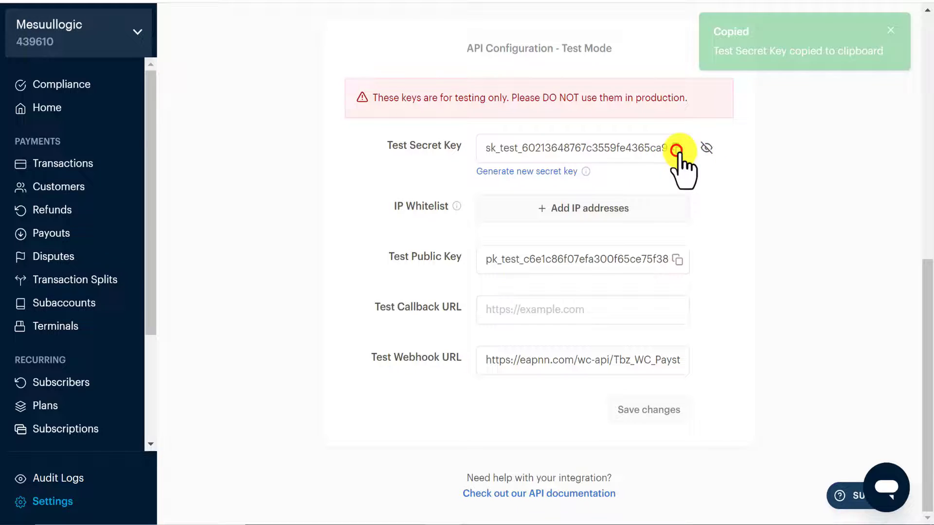
{"action": "left_click", "coordinate": [703, 148]}
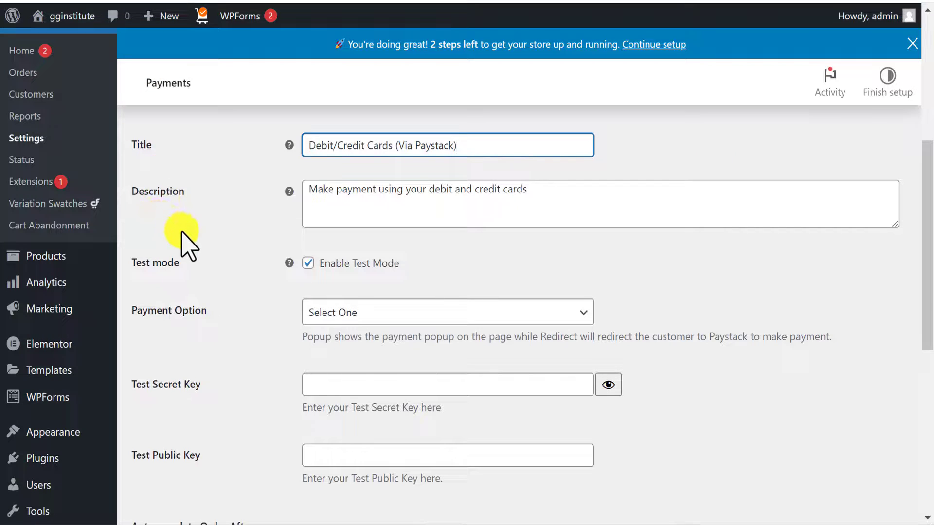
{"action": "scroll", "coordinate": [246, 243], "scroll_direction": "down", "scroll_amount": 1}
{"action": "scroll", "coordinate": [248, 246], "scroll_direction": "down", "scroll_amount": 1}
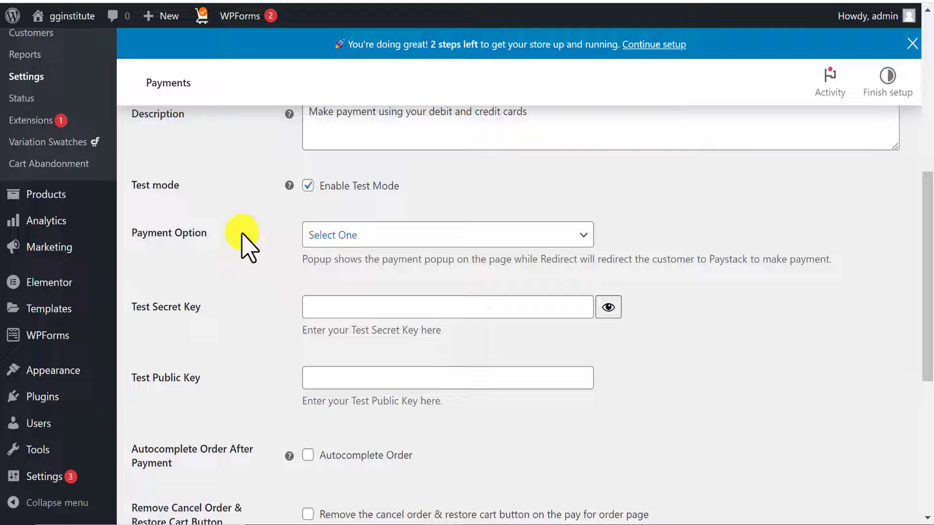
{"action": "left_click", "coordinate": [323, 309]}
{"action": "right_click", "coordinate": [325, 310]}
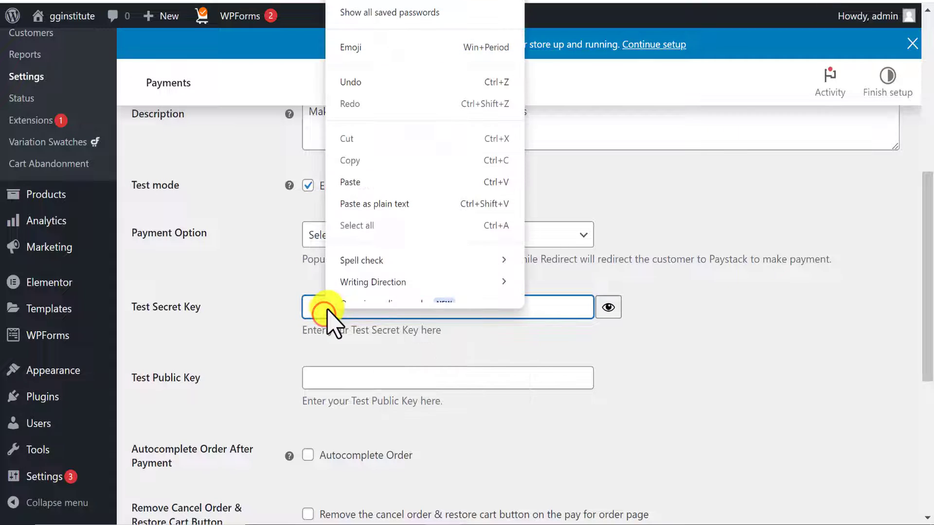
{"action": "left_click", "coordinate": [358, 183]}
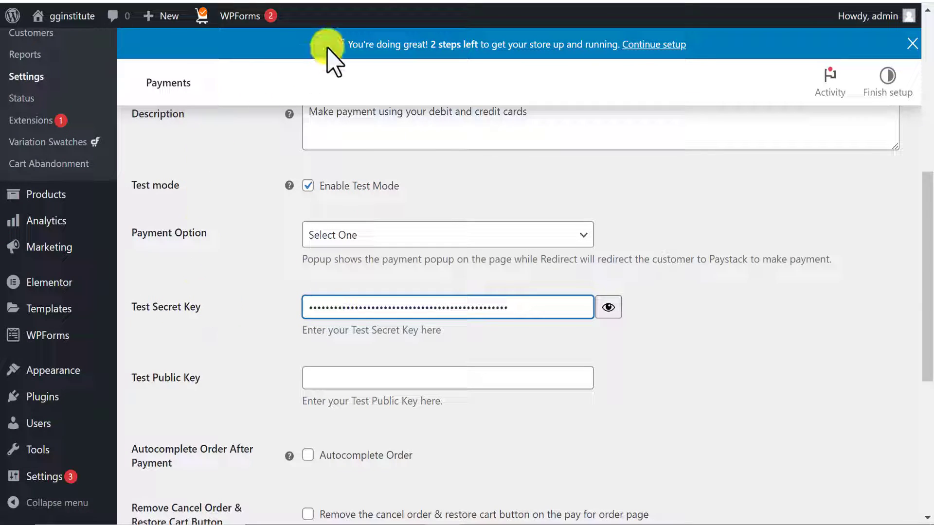
Paste Paystack's test public key into the Test Public Key field and save the settings
{"action": "left_click", "coordinate": [439, 4]}
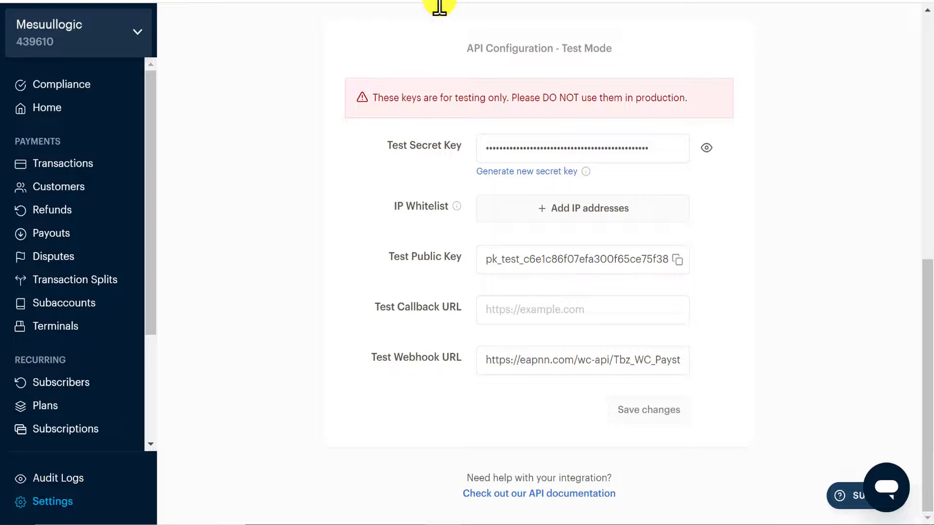
{"action": "left_click", "coordinate": [679, 259]}
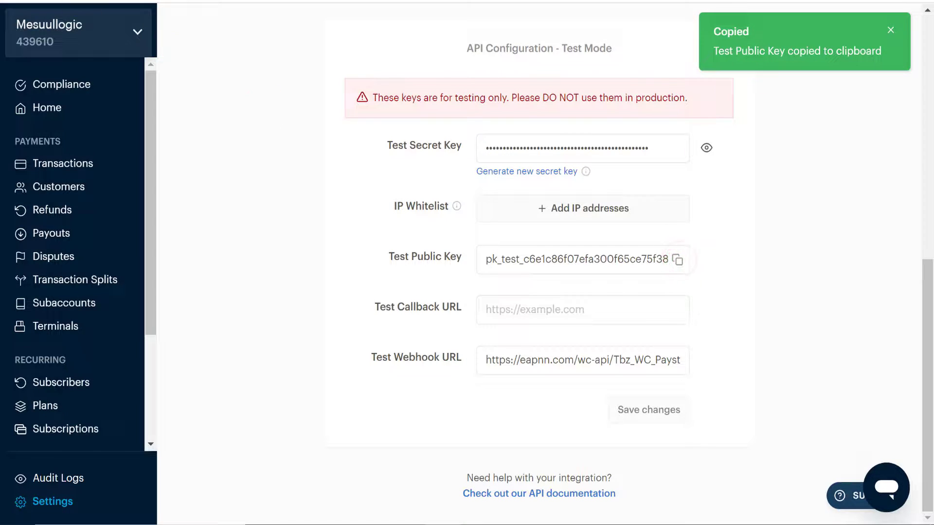
{"action": "left_click", "coordinate": [219, 4]}
{"action": "scroll", "coordinate": [282, 343], "scroll_direction": "down", "scroll_amount": 2}
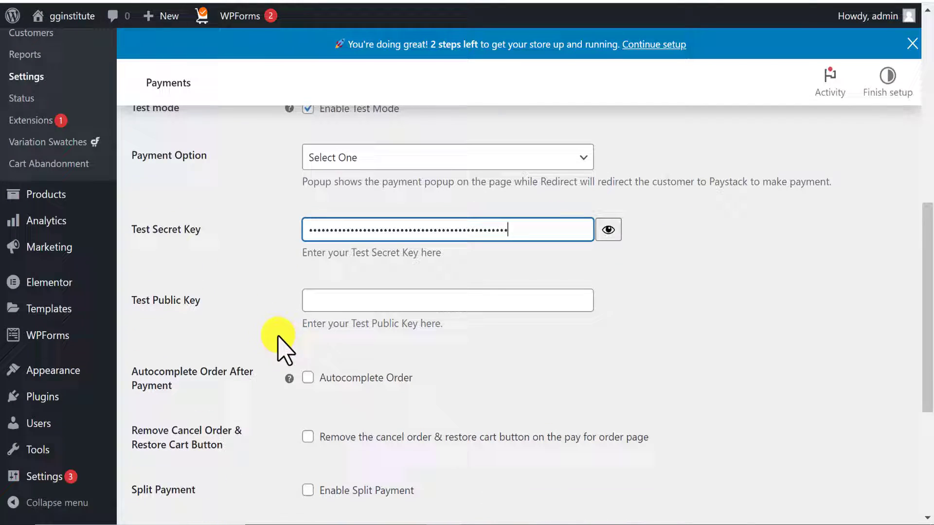
{"action": "left_click", "coordinate": [328, 300]}
{"action": "right_click", "coordinate": [332, 301]}
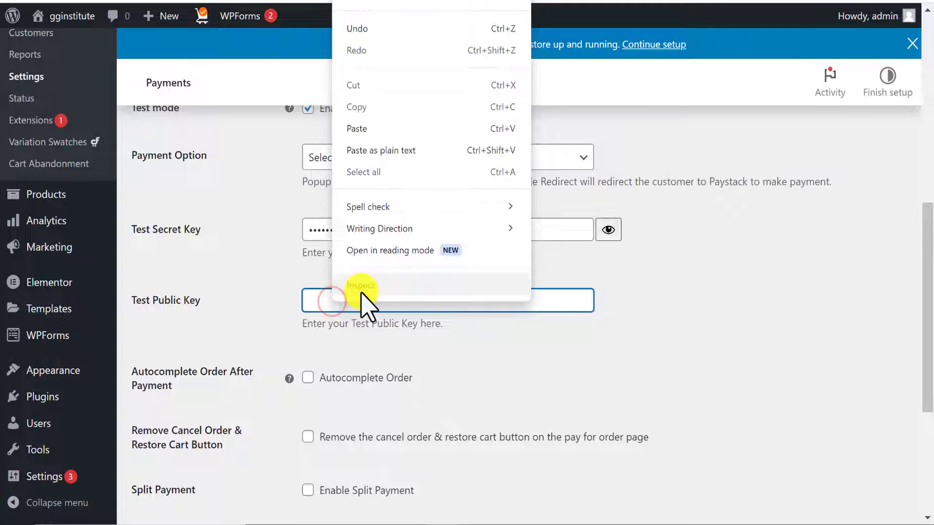
{"action": "left_click", "coordinate": [356, 128]}
{"action": "scroll", "coordinate": [271, 288], "scroll_direction": "down", "scroll_amount": 5}
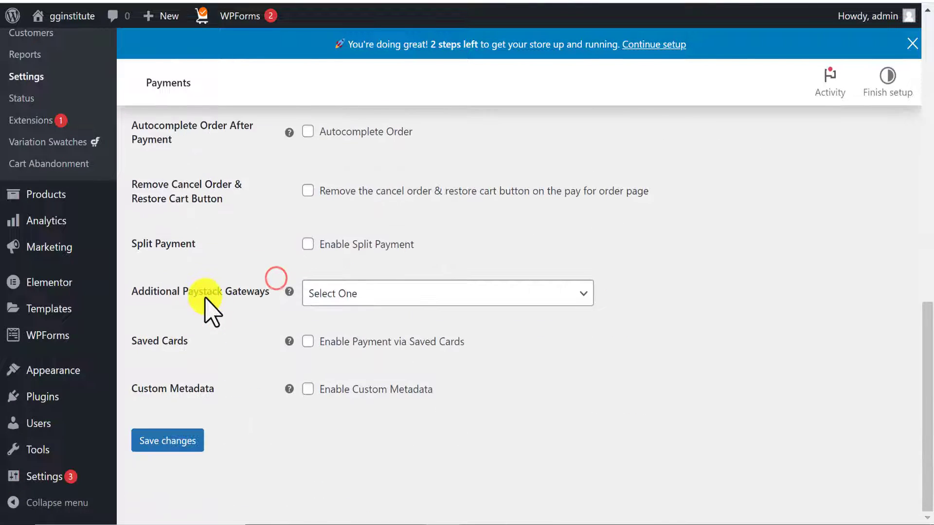
{"action": "left_click", "coordinate": [173, 433]}
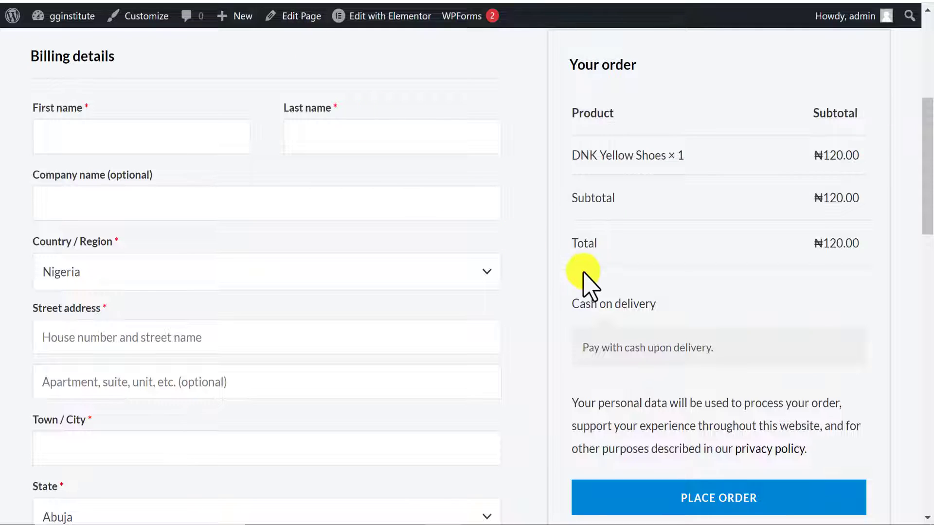
Choose Debit/Credit Cards (Via Paystack) as the checkout payment method
{"action": "scroll", "coordinate": [585, 281], "scroll_direction": "down", "scroll_amount": 5}
{"action": "scroll", "coordinate": [589, 271], "scroll_direction": "up", "scroll_amount": 3}
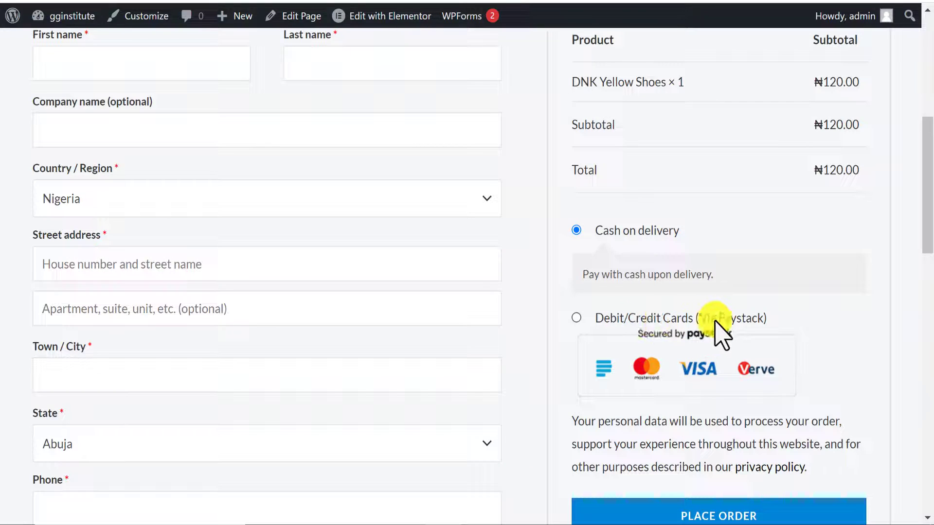
{"action": "scroll", "coordinate": [731, 335], "scroll_direction": "down", "scroll_amount": 1}
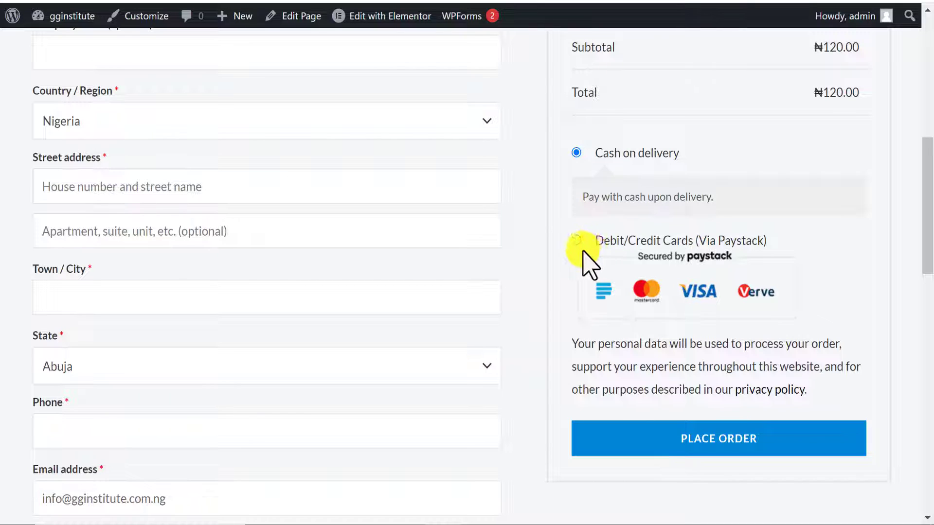
{"action": "left_click", "coordinate": [576, 240]}
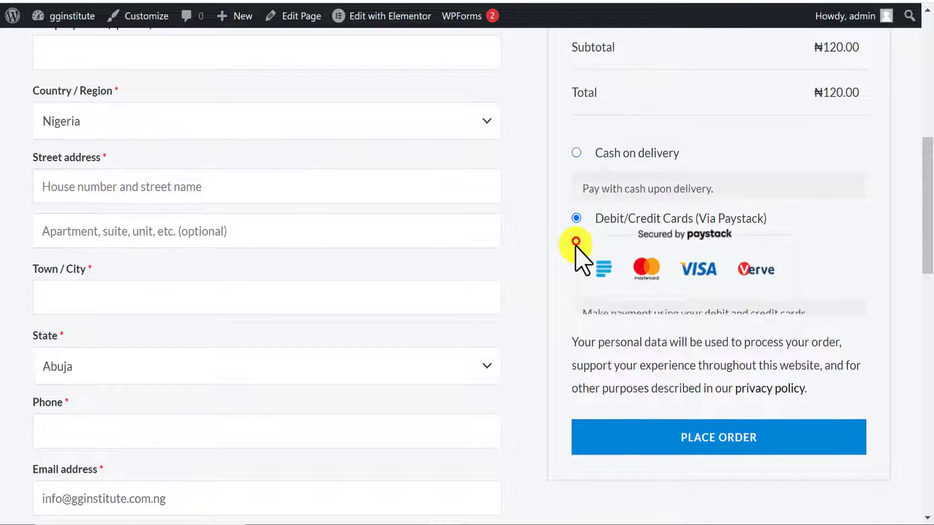
Autofill the billing details from the browser's saved Phoenix, Arizona address
{"action": "scroll", "coordinate": [145, 185], "scroll_direction": "up", "scroll_amount": 5}
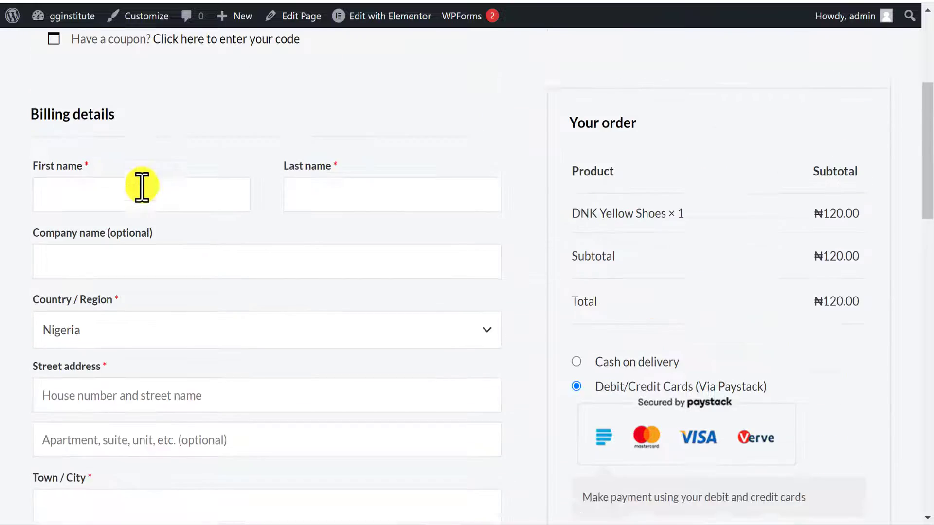
{"action": "left_click", "coordinate": [61, 214]}
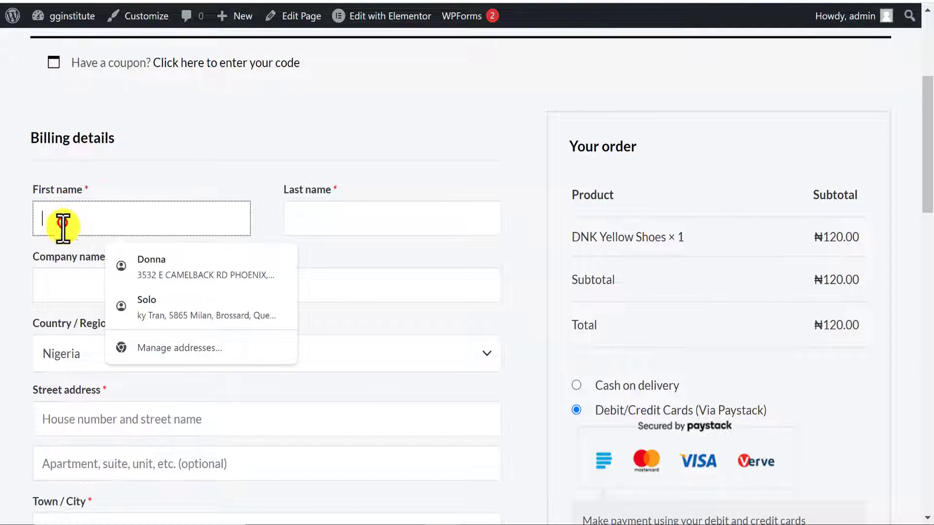
{"action": "left_click", "coordinate": [141, 281]}
{"action": "scroll", "coordinate": [129, 313], "scroll_direction": "down", "scroll_amount": 5}
{"action": "scroll", "coordinate": [140, 287], "scroll_direction": "down", "scroll_amount": 5}
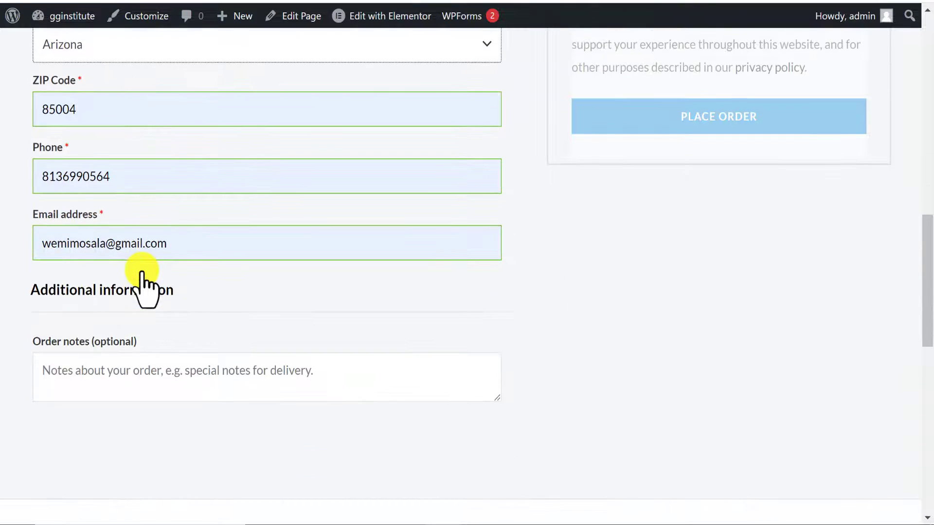
{"action": "scroll", "coordinate": [508, 291], "scroll_direction": "up", "scroll_amount": 2}
{"action": "scroll", "coordinate": [513, 298], "scroll_direction": "up", "scroll_amount": 4}
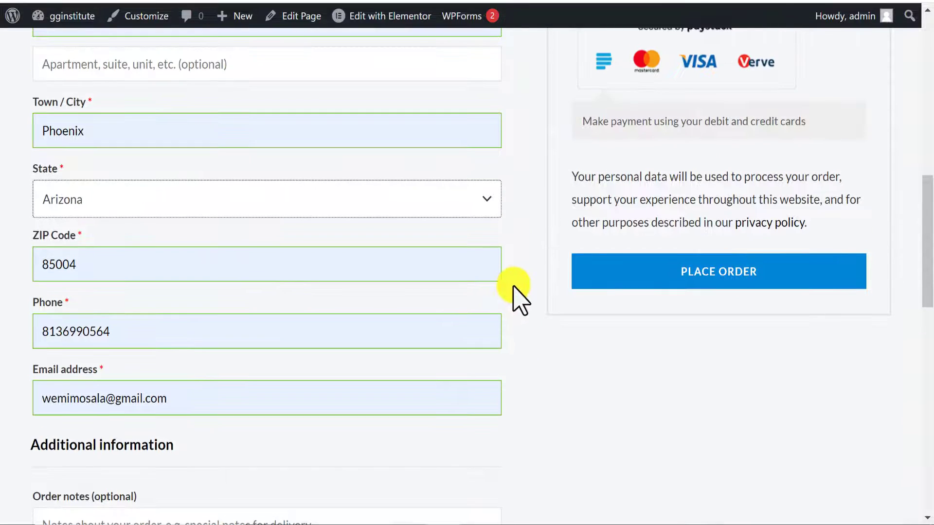
Replace part of the billing email address with a different one
{"action": "scroll", "coordinate": [506, 298], "scroll_direction": "down", "scroll_amount": 4}
{"action": "left_click_drag", "start_coordinate": [85, 321], "coordinate": [17, 324]}
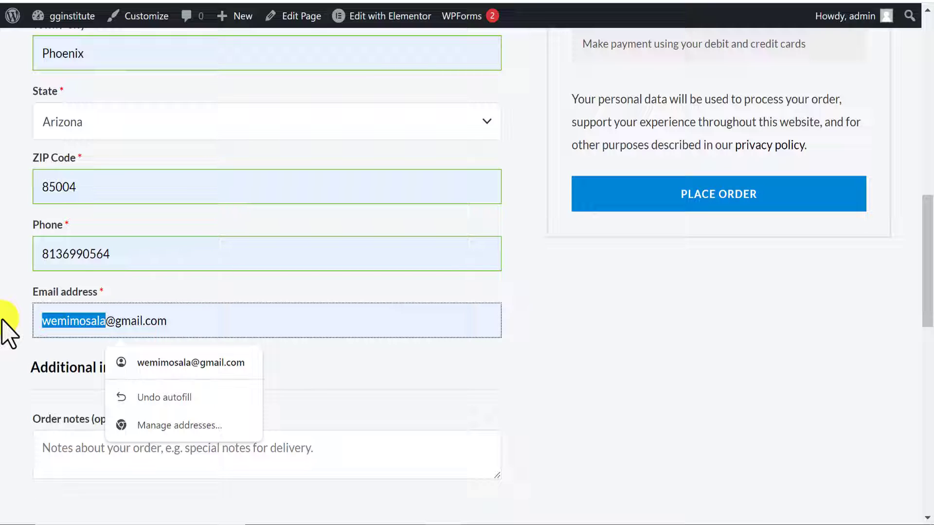
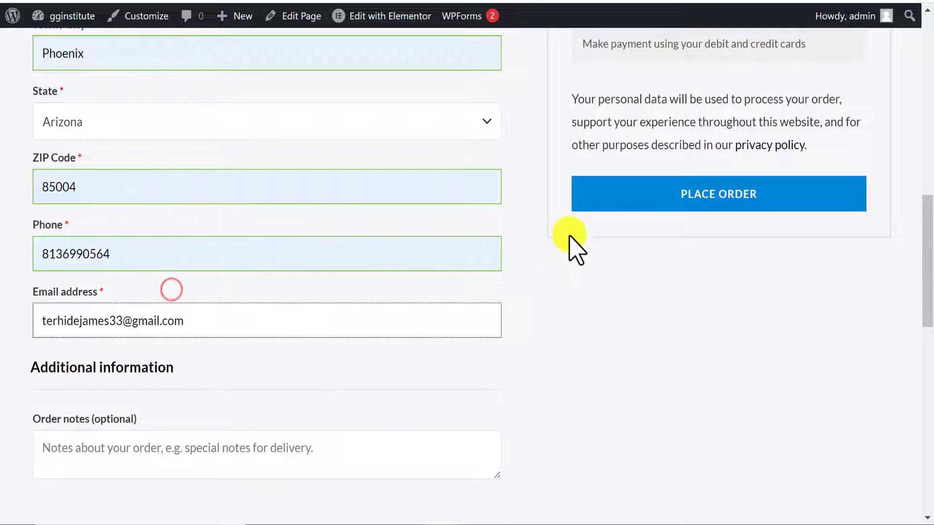
{"action": "scroll", "coordinate": [569, 243], "scroll_direction": "up", "scroll_amount": 3}
Place the order and dismiss Chrome's save address prompt
{"action": "left_click", "coordinate": [645, 349]}
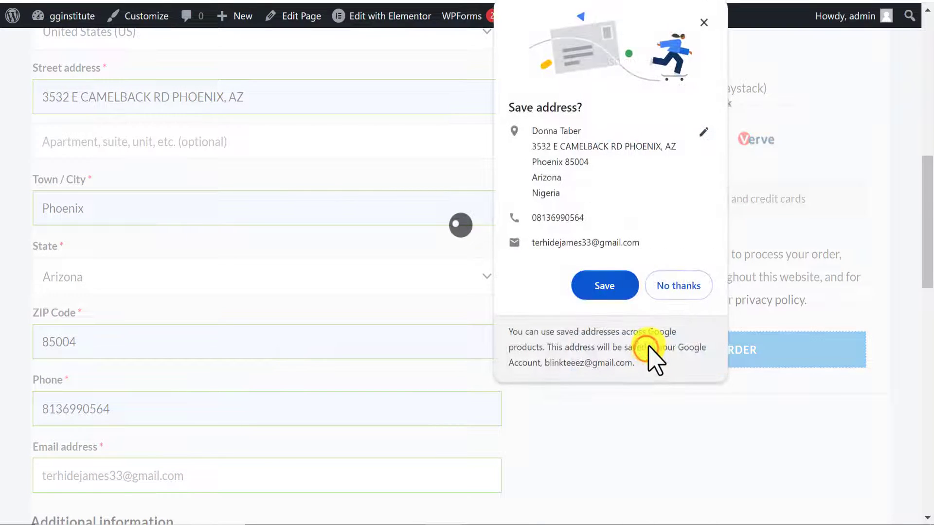
{"action": "left_click", "coordinate": [700, 23]}
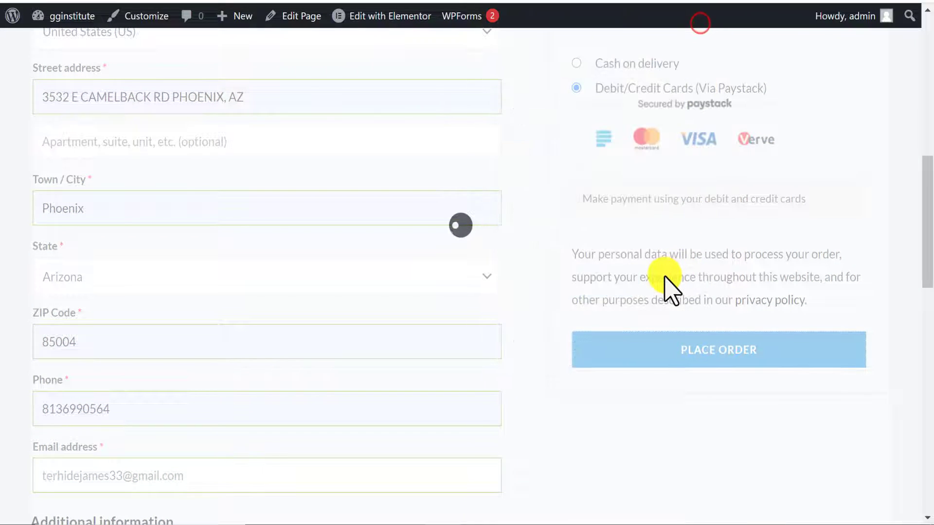
{"action": "scroll", "coordinate": [671, 282], "scroll_direction": "up", "scroll_amount": 3}
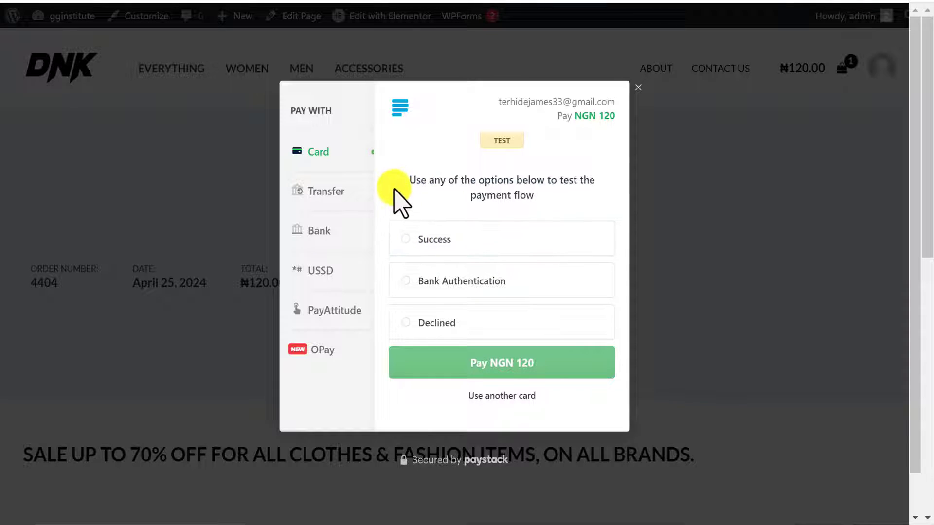
Choose the Success outcome in Paystack's test popup and pay NGN 120
{"action": "left_click", "coordinate": [511, 141]}
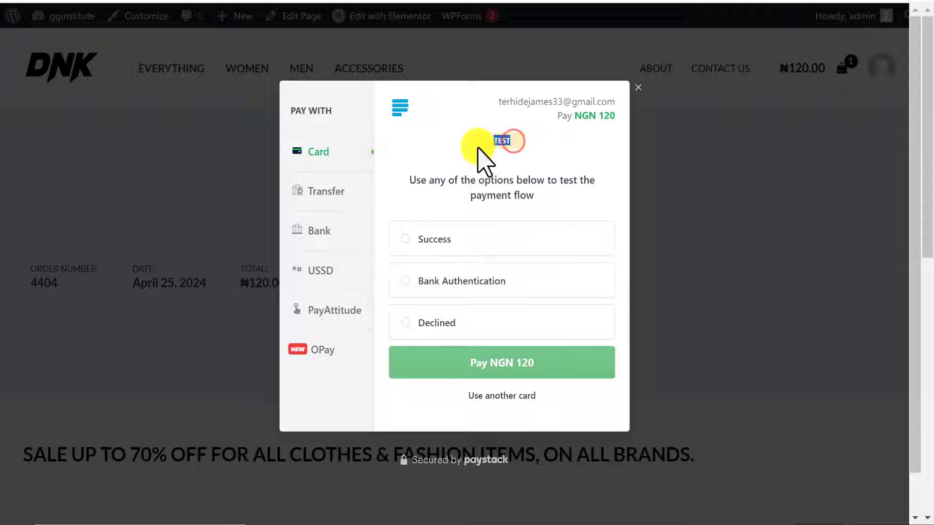
{"action": "left_click", "coordinate": [454, 146]}
{"action": "left_click", "coordinate": [405, 240]}
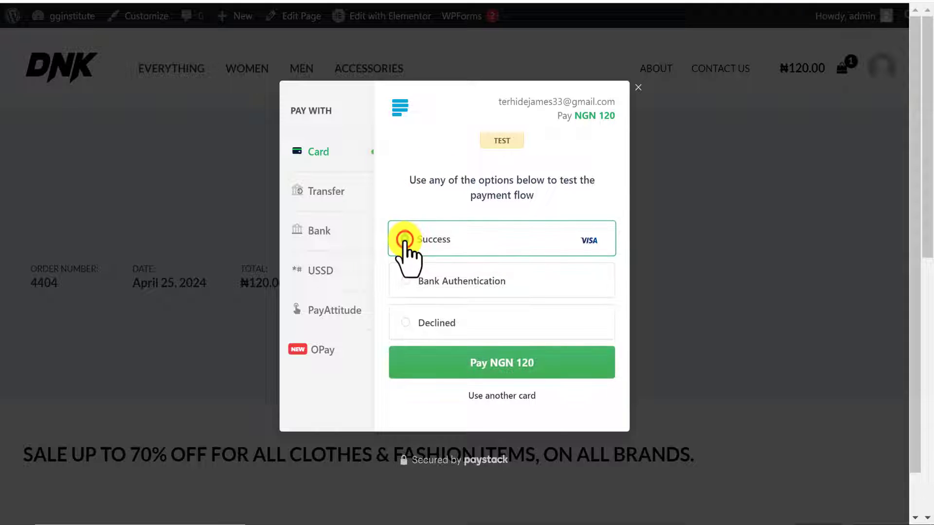
{"action": "left_click", "coordinate": [459, 363]}
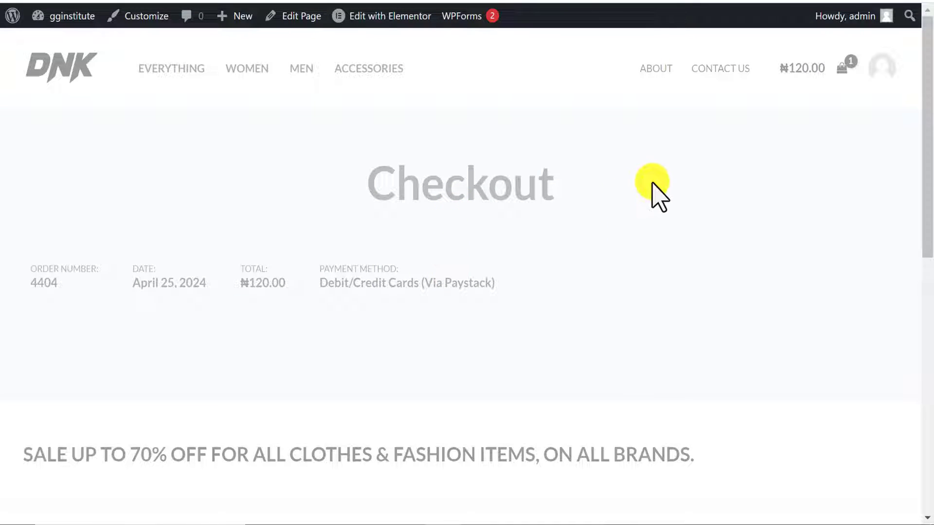
Highlight the ₦120.00 DNK Yellow Shoes total in order 4404's Order details
{"action": "scroll", "coordinate": [521, 207], "scroll_direction": "down", "scroll_amount": 3}
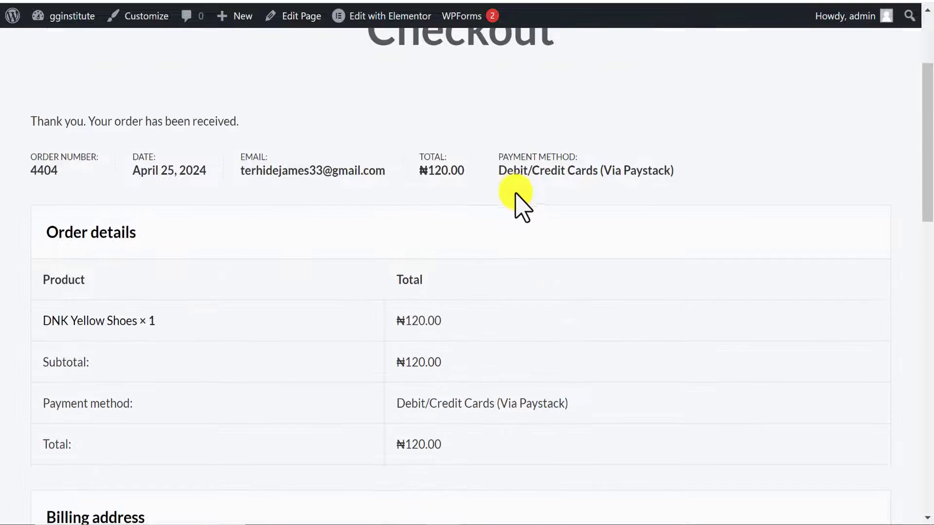
{"action": "scroll", "coordinate": [516, 201], "scroll_direction": "down", "scroll_amount": 2}
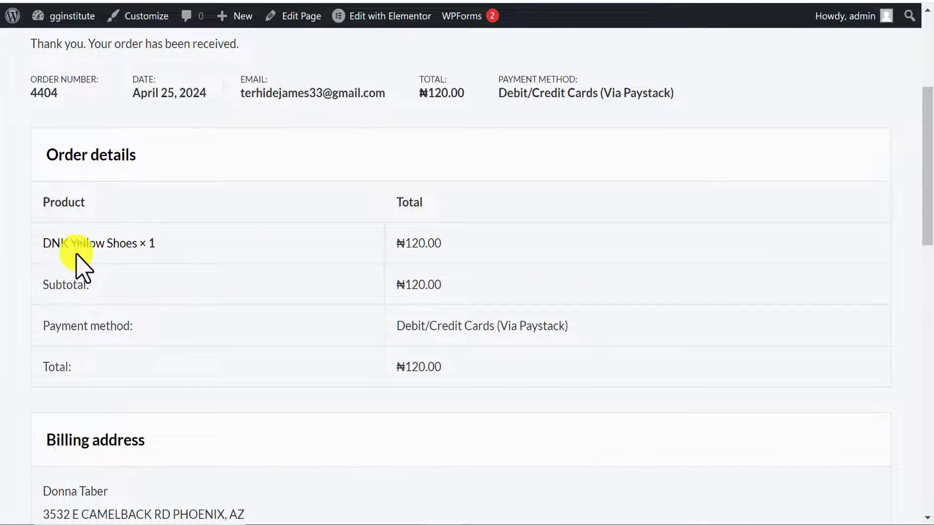
{"action": "left_click_drag", "start_coordinate": [458, 240], "coordinate": [394, 258]}
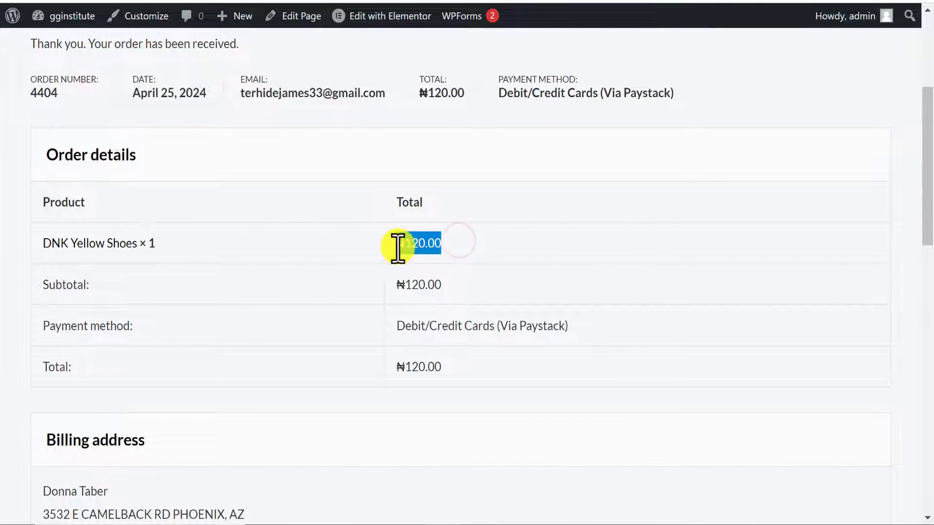
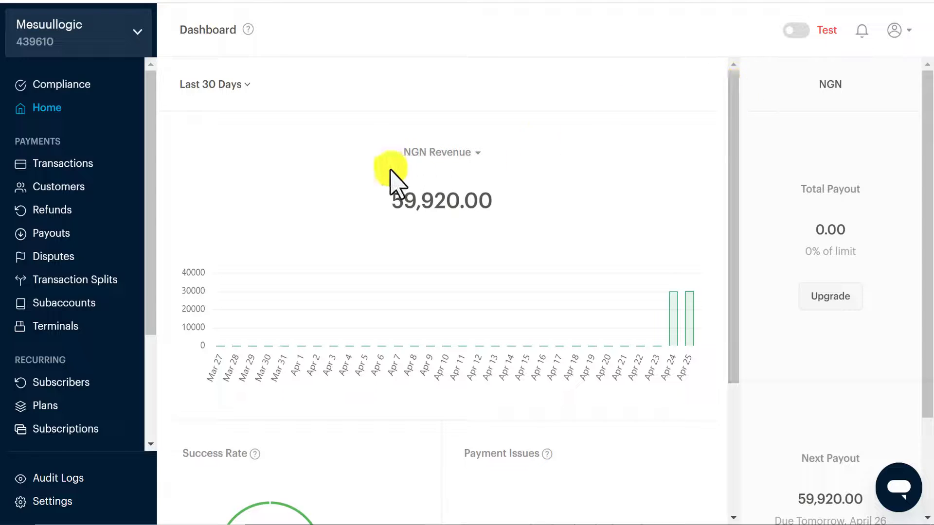
Narrow Paystack's revenue from Last 30 Days to Today, showing 30,020.00 NGN
{"action": "double_click", "coordinate": [382, 204]}
{"action": "left_click", "coordinate": [243, 86]}
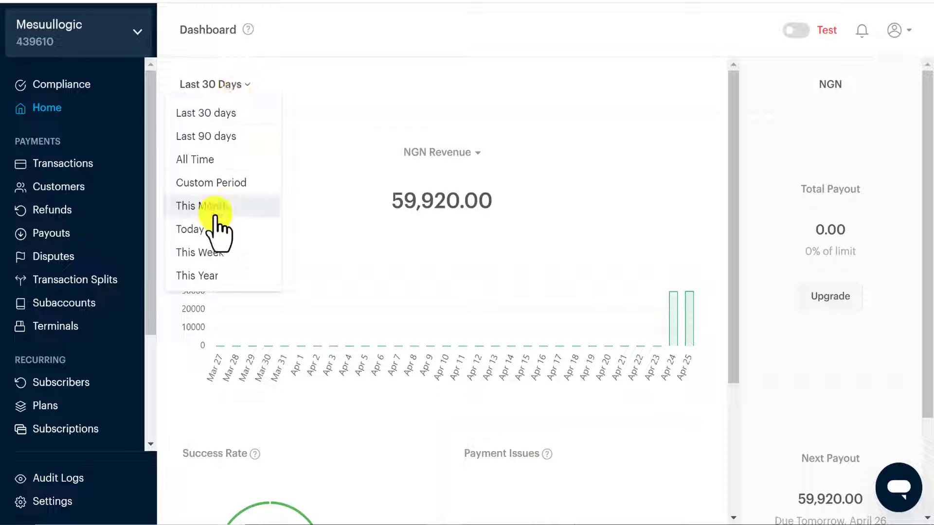
{"action": "left_click", "coordinate": [201, 231]}
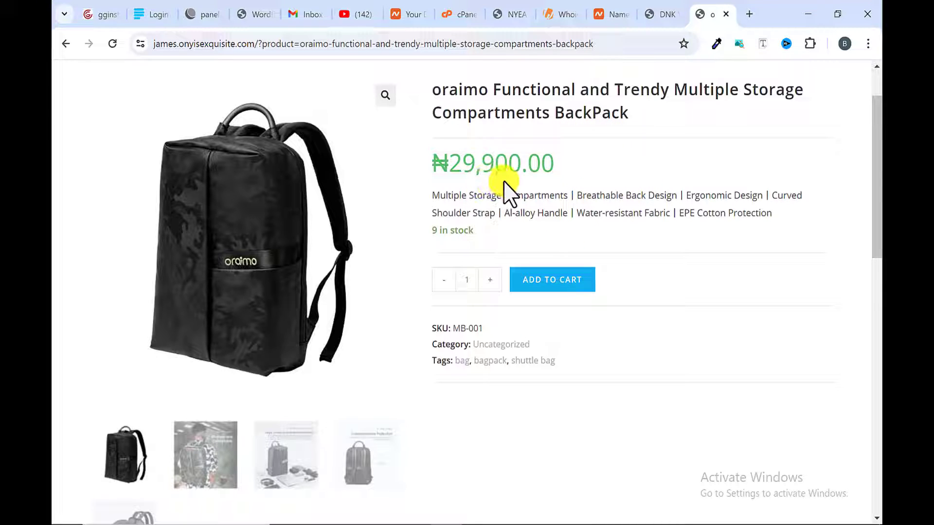
Compare the DNK Yellow Shoes (₦120.00) and oraimo backpack (₦29,900.00) prices, then return to Paystack
{"action": "left_click", "coordinate": [664, 14]}
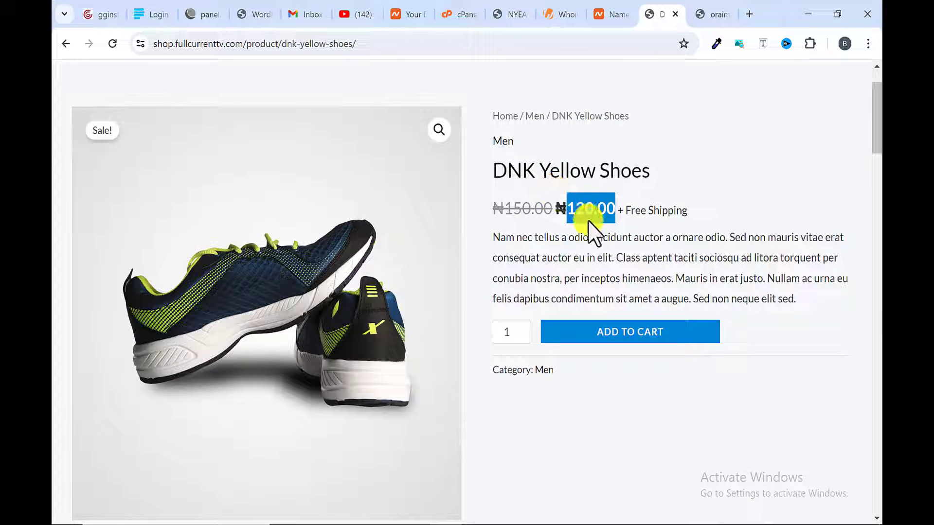
{"action": "left_click", "coordinate": [657, 191]}
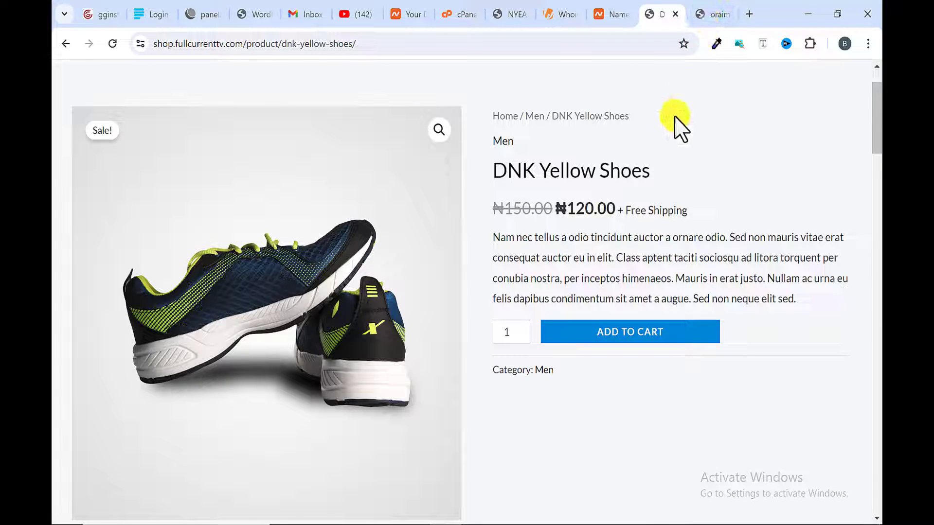
{"action": "left_click", "coordinate": [711, 14]}
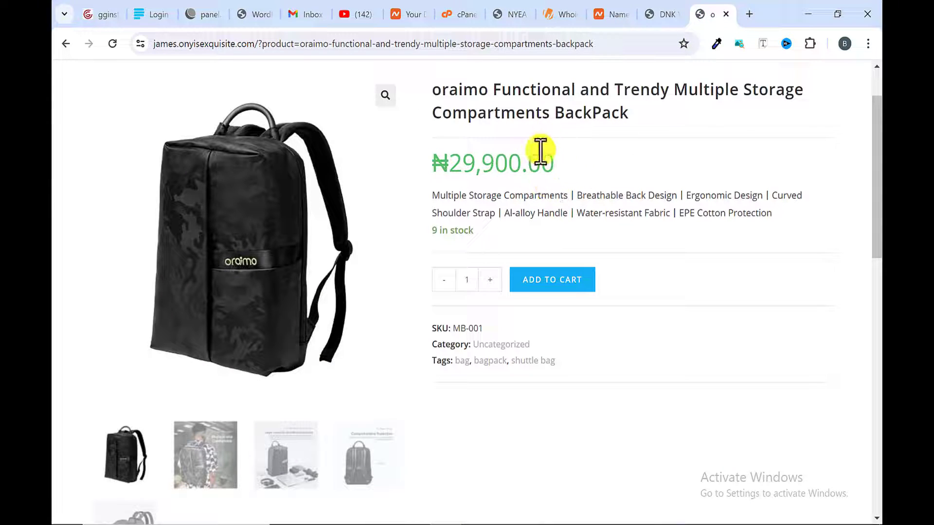
{"action": "left_click", "coordinate": [654, 14]}
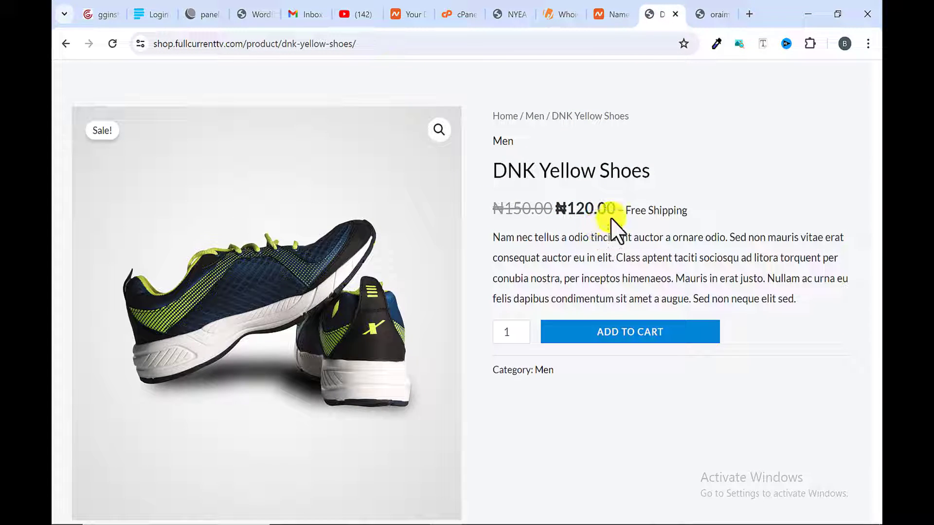
{"action": "left_click", "coordinate": [708, 18]}
{"action": "left_click", "coordinate": [659, 17]}
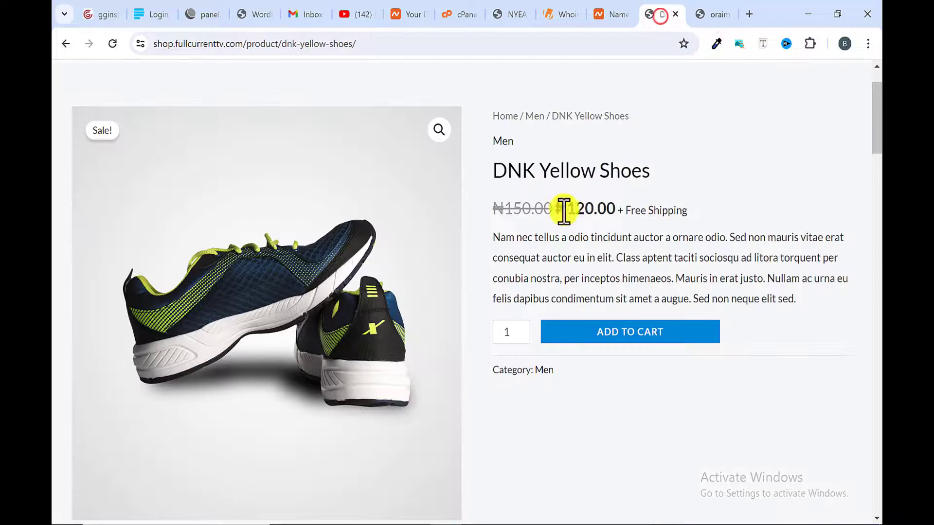
{"action": "left_click_drag", "start_coordinate": [569, 209], "coordinate": [594, 210]}
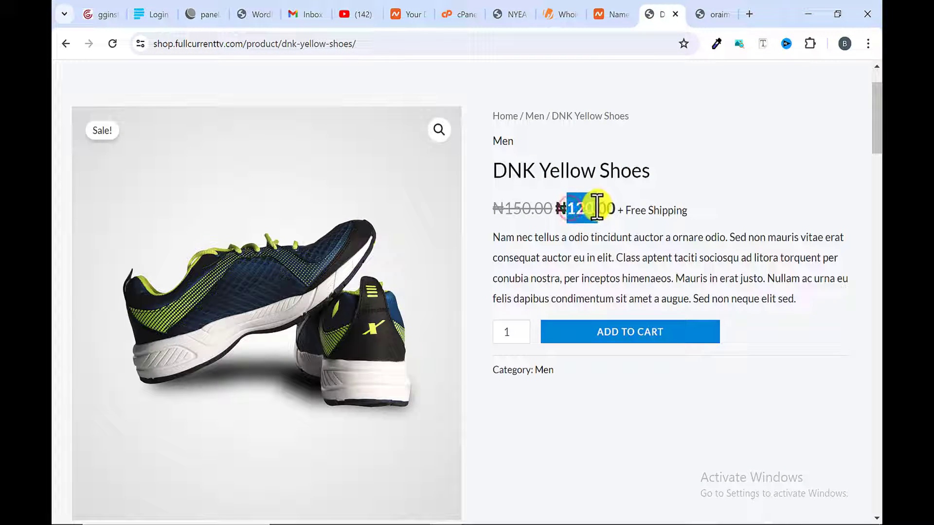
{"action": "left_click", "coordinate": [684, 201]}
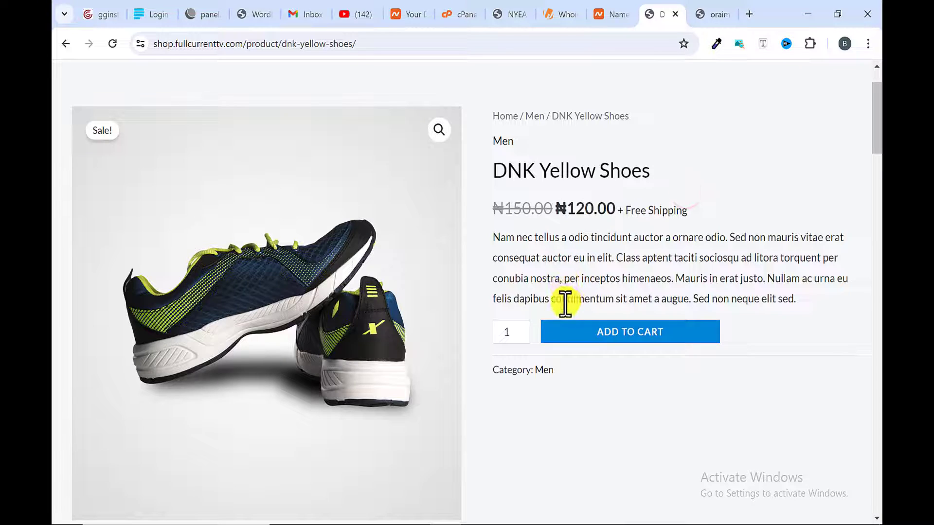
{"action": "key", "text": "alt+Tab"}
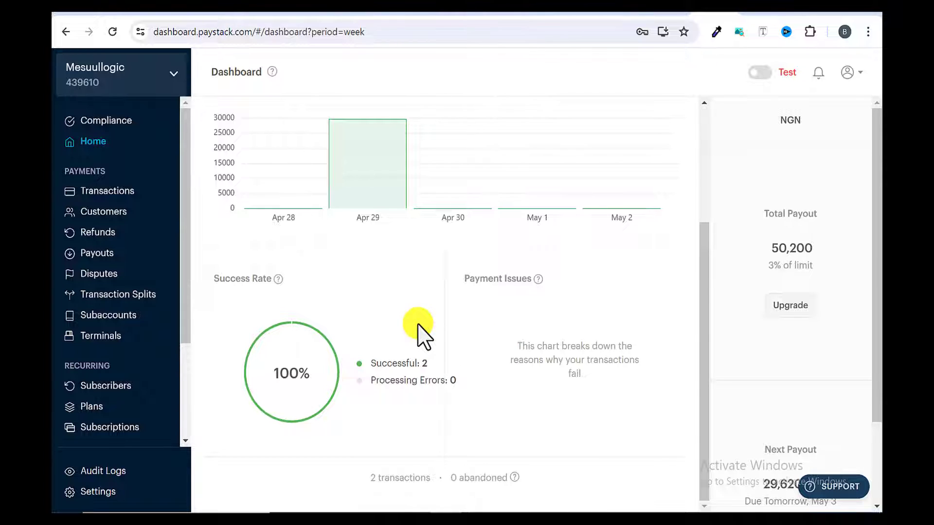
Switch the Paystack account from Test mode to Live mode
{"action": "left_click", "coordinate": [760, 75]}
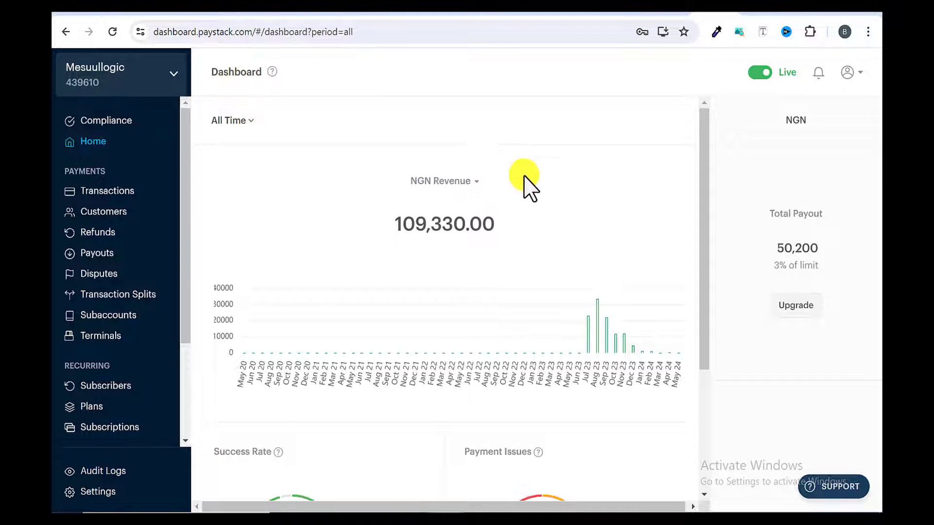
{"action": "scroll", "coordinate": [137, 267], "scroll_direction": "down", "scroll_amount": 1}
{"action": "scroll", "coordinate": [135, 260], "scroll_direction": "down", "scroll_amount": 3}
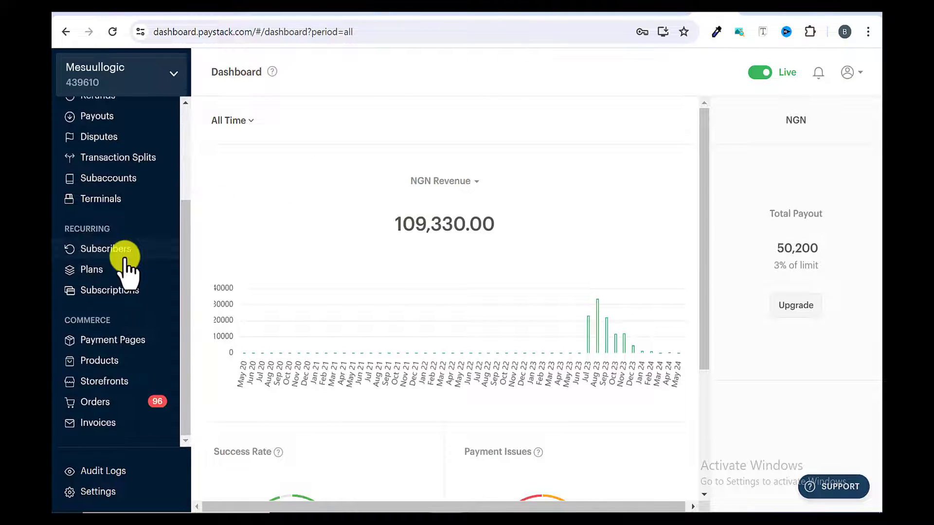
Open Settings > API Keys & Webhooks to review the live key configuration
{"action": "left_click", "coordinate": [104, 492]}
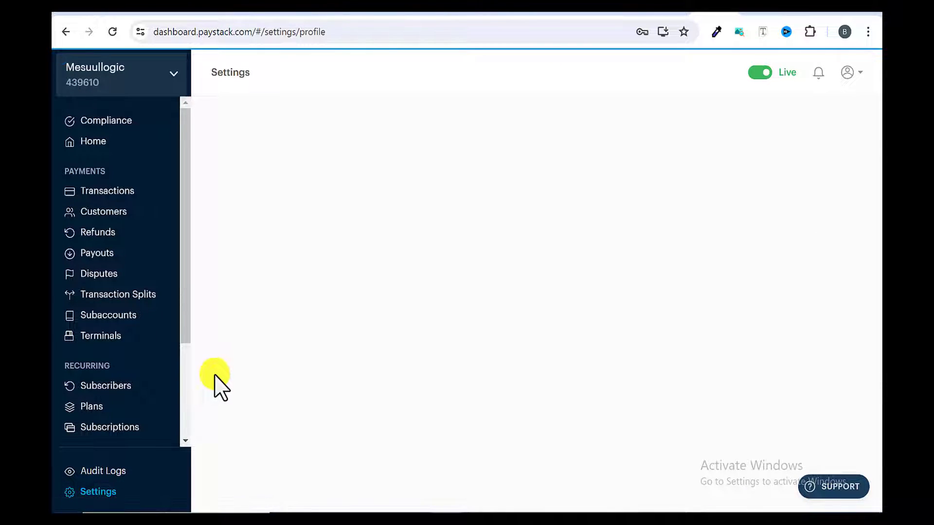
{"action": "left_click", "coordinate": [575, 118]}
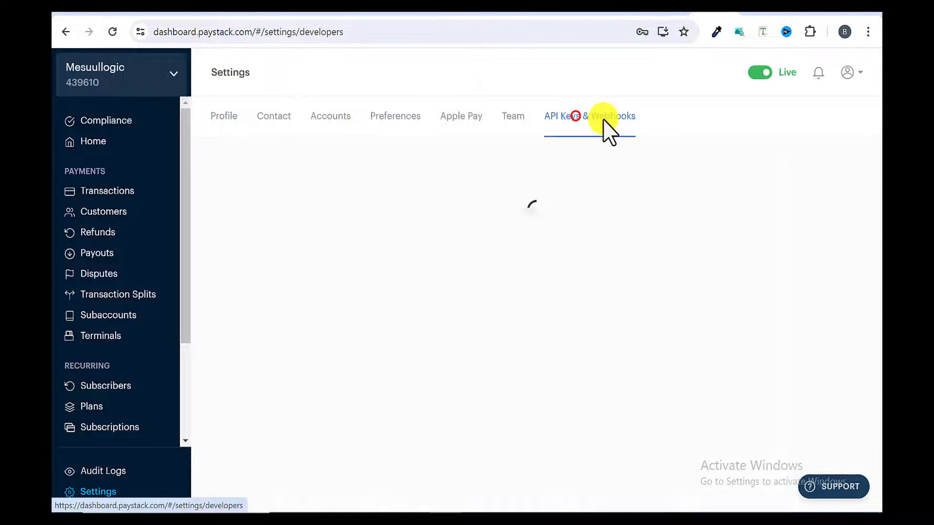
{"action": "scroll", "coordinate": [591, 150], "scroll_direction": "down", "scroll_amount": 1}
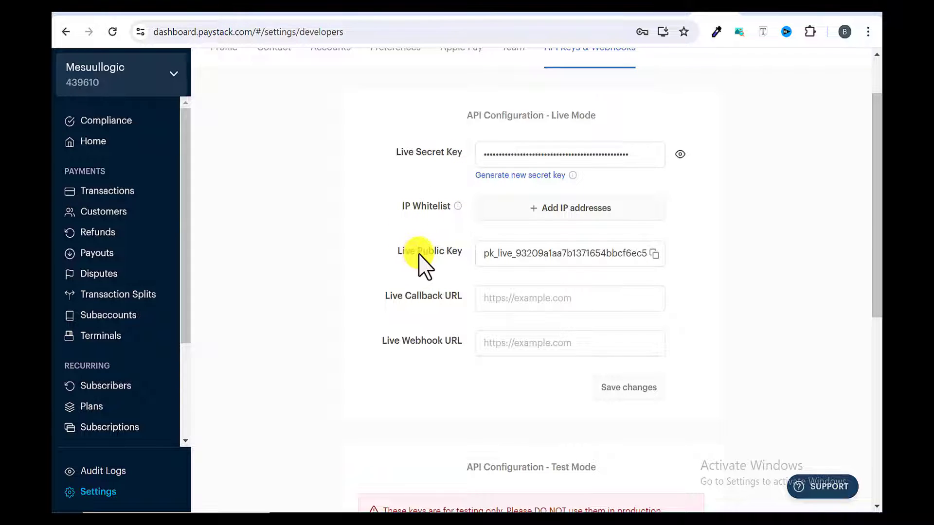
{"action": "scroll", "coordinate": [422, 261], "scroll_direction": "down", "scroll_amount": 4}
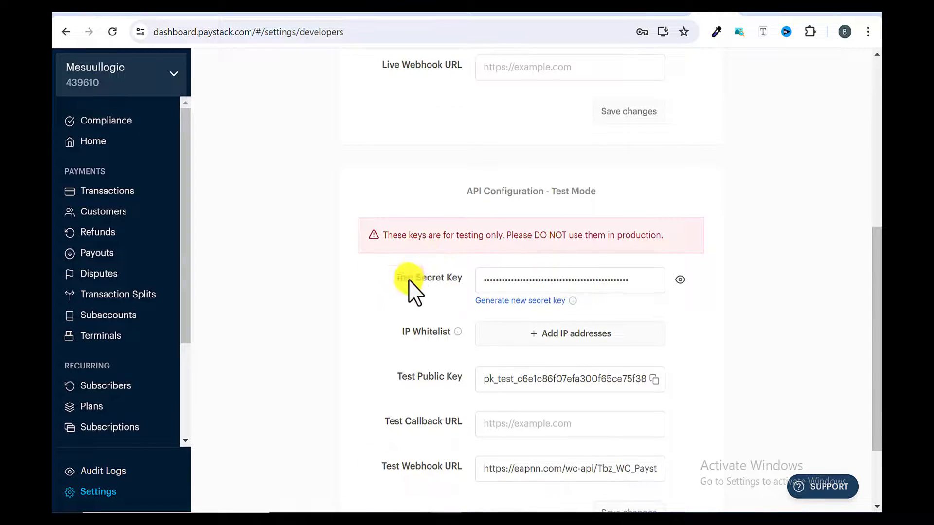
{"action": "scroll", "coordinate": [437, 310], "scroll_direction": "down", "scroll_amount": 1}
{"action": "scroll", "coordinate": [431, 327], "scroll_direction": "up", "scroll_amount": 6}
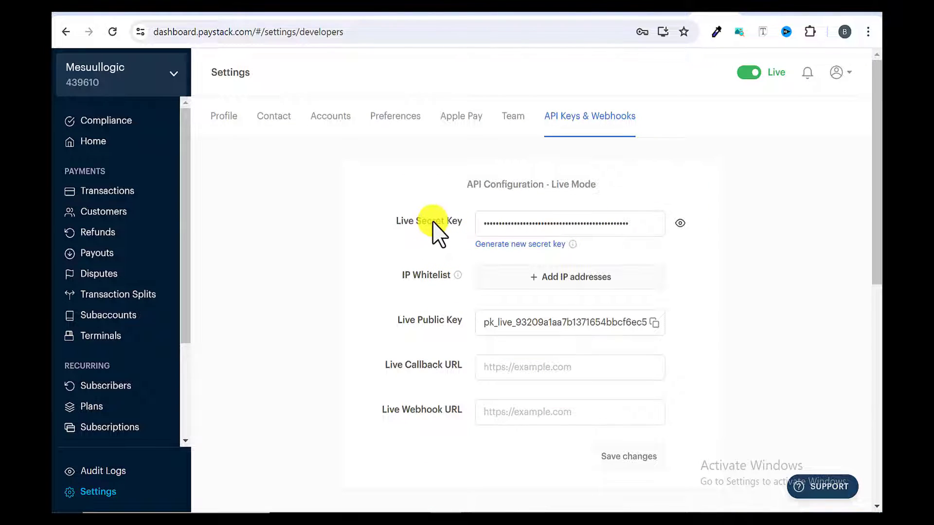
Reveal the Live Secret Key by confirming the account password, then copy it
{"action": "left_click", "coordinate": [680, 223]}
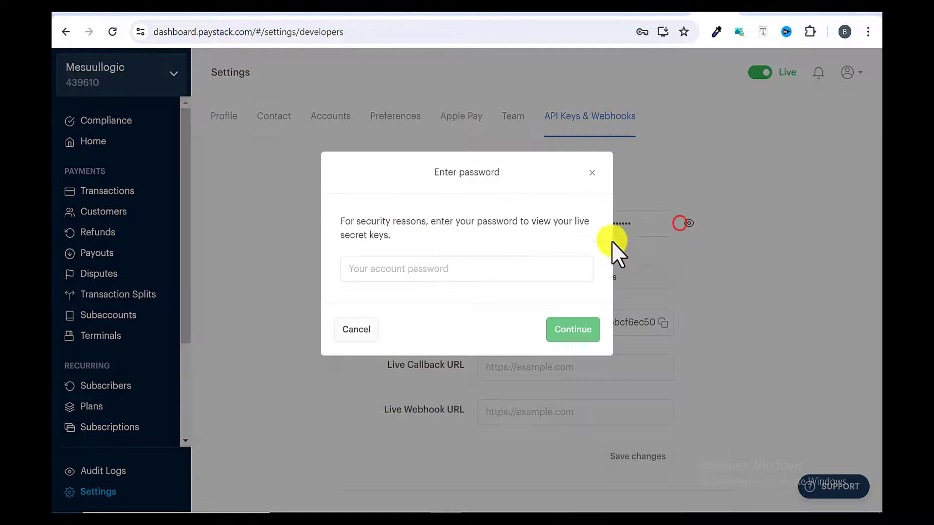
{"action": "left_click", "coordinate": [466, 269]}
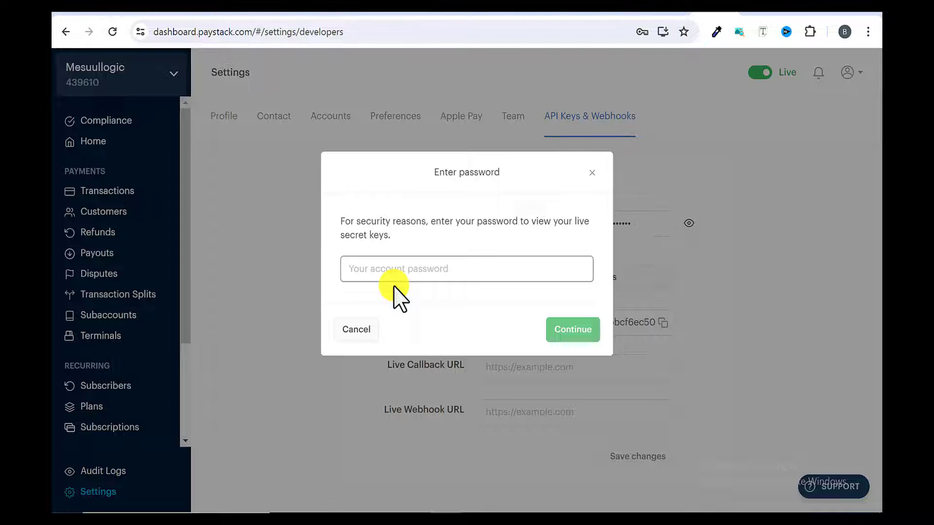
{"action": "type", "text": "•"}
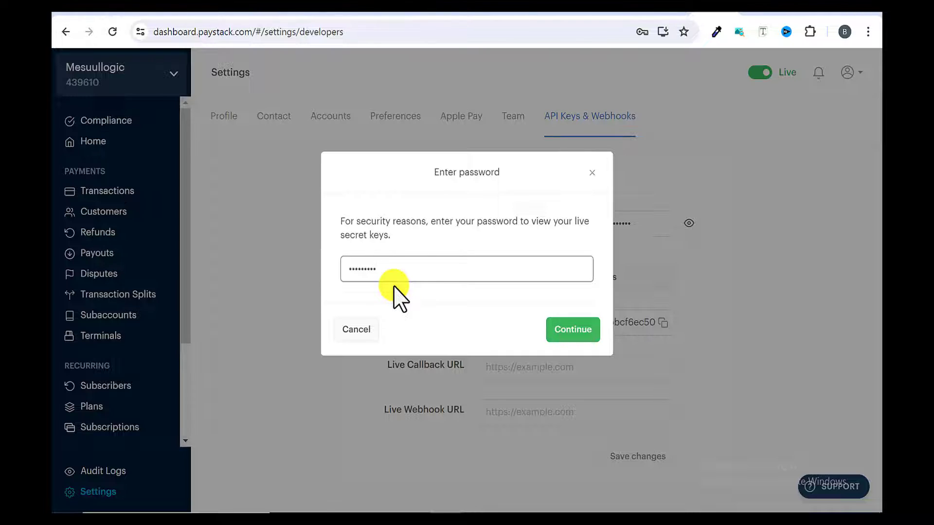
{"action": "left_click", "coordinate": [561, 331]}
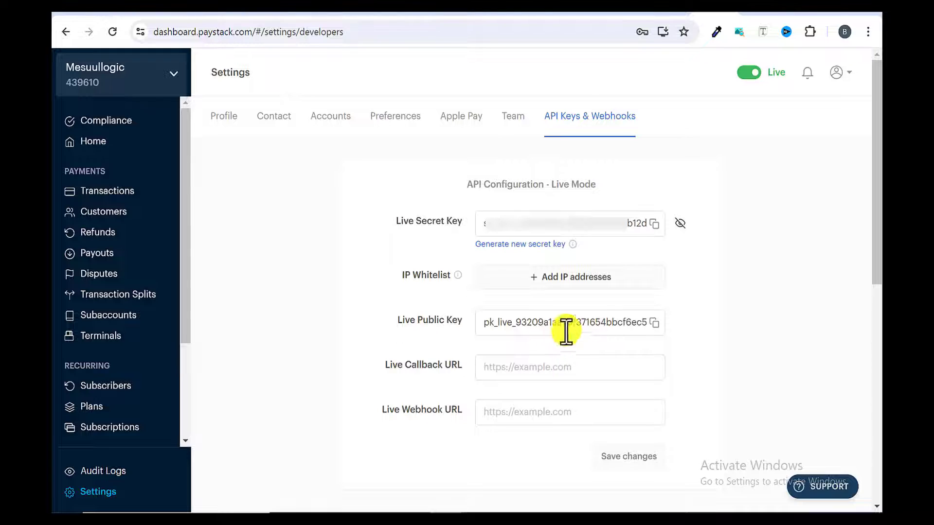
{"action": "left_click", "coordinate": [653, 223]}
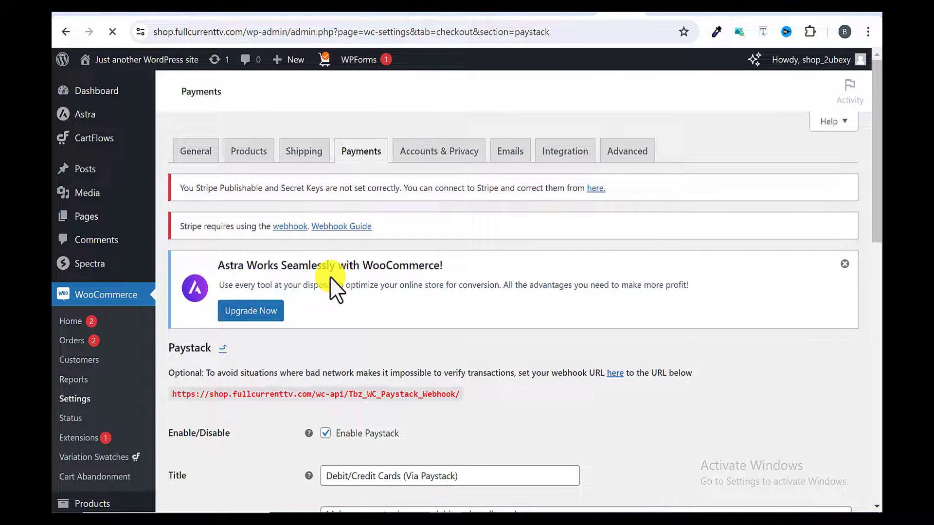
{"action": "scroll", "coordinate": [335, 289], "scroll_direction": "down", "scroll_amount": 4}
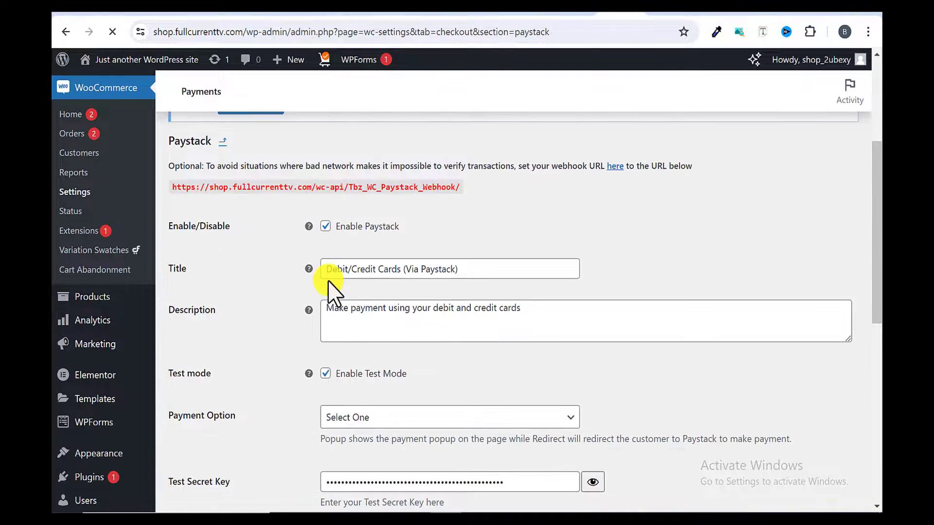
Turn off Paystack test mode in WooCommerce and paste the live secret key
{"action": "scroll", "coordinate": [360, 238], "scroll_direction": "down", "scroll_amount": 3}
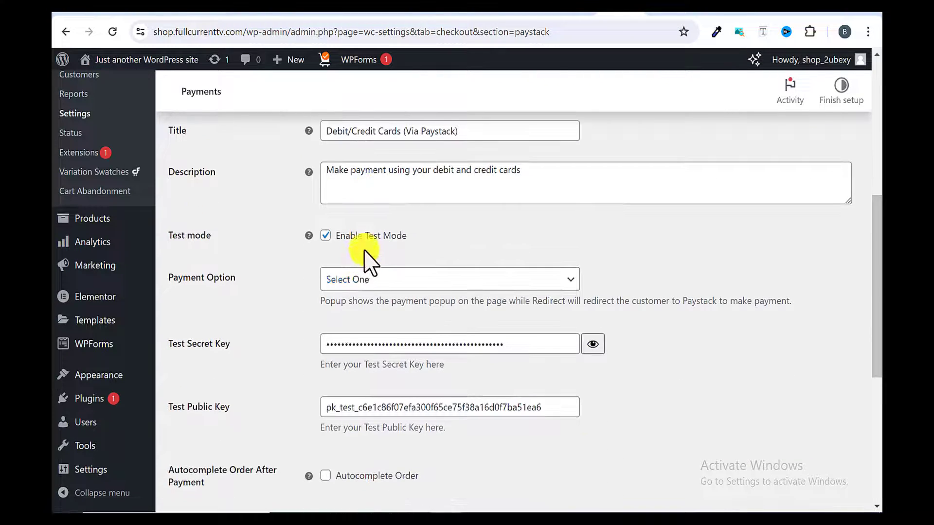
{"action": "left_click", "coordinate": [324, 263]}
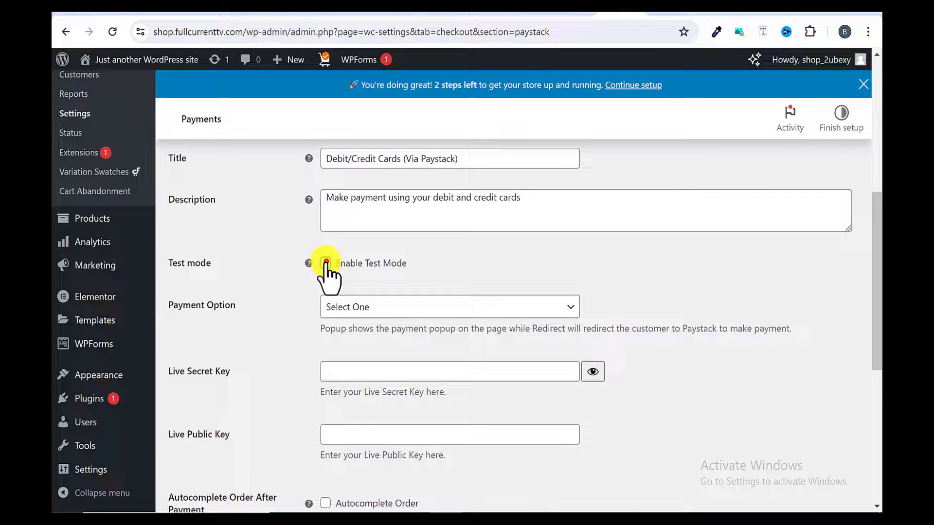
{"action": "scroll", "coordinate": [354, 306], "scroll_direction": "down", "scroll_amount": 2}
{"action": "right_click", "coordinate": [354, 306]}
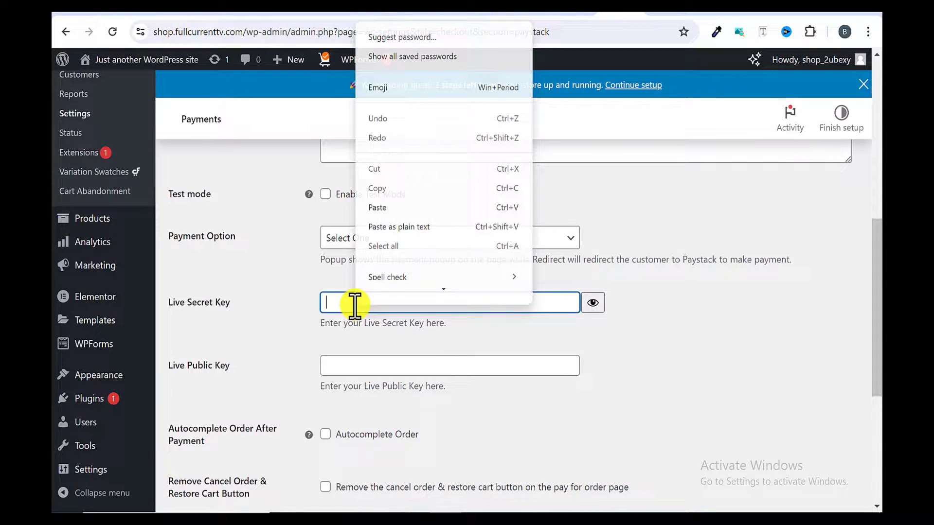
{"action": "left_click", "coordinate": [383, 204]}
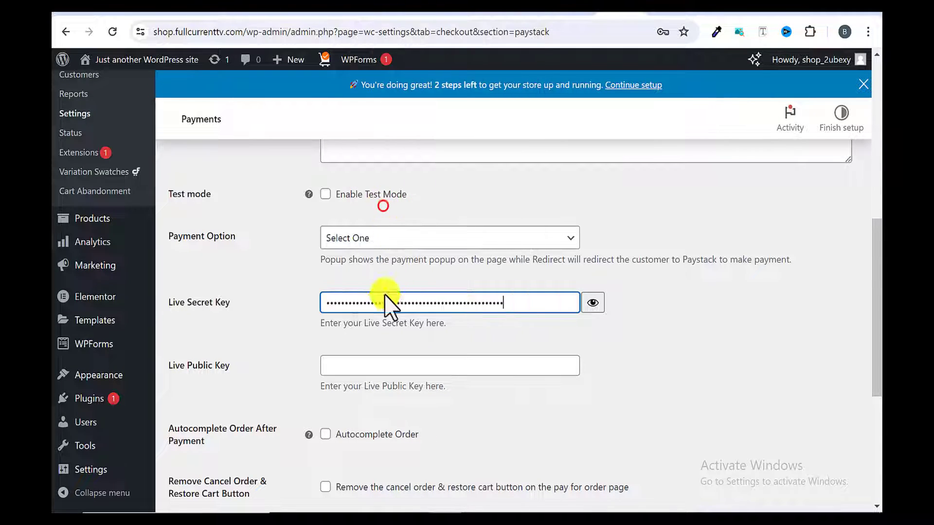
Copy the Live Public Key from Paystack into WooCommerce's Live Public Key field
{"action": "left_click", "coordinate": [710, 11]}
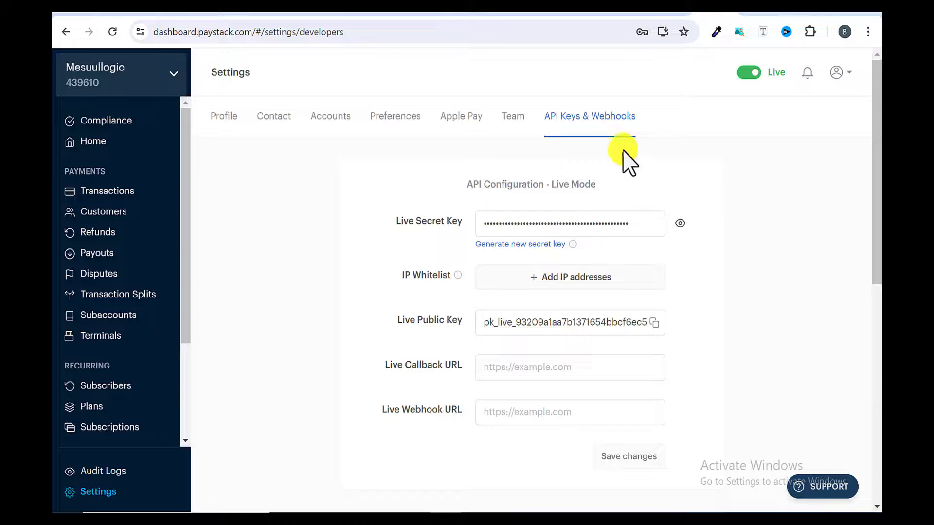
{"action": "left_click", "coordinate": [654, 323]}
{"action": "left_click", "coordinate": [624, 14]}
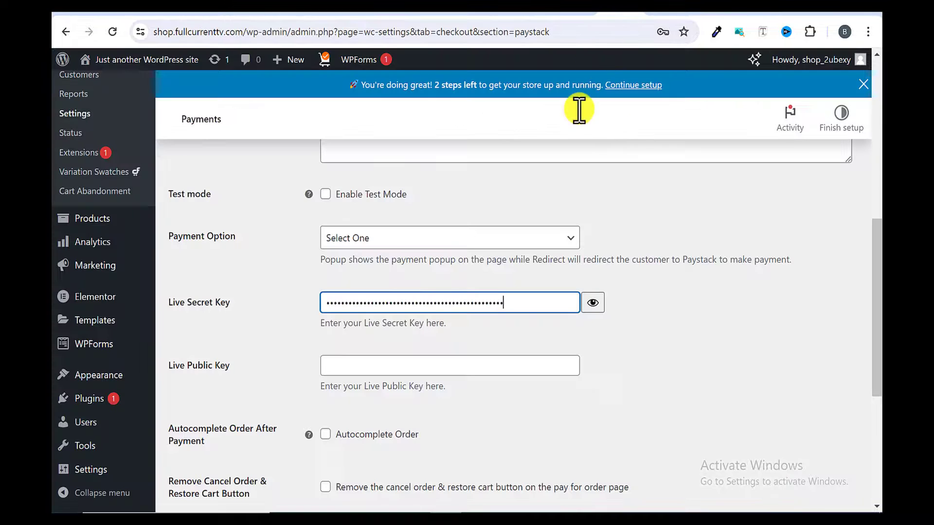
{"action": "left_click", "coordinate": [355, 365]}
{"action": "right_click", "coordinate": [354, 366]}
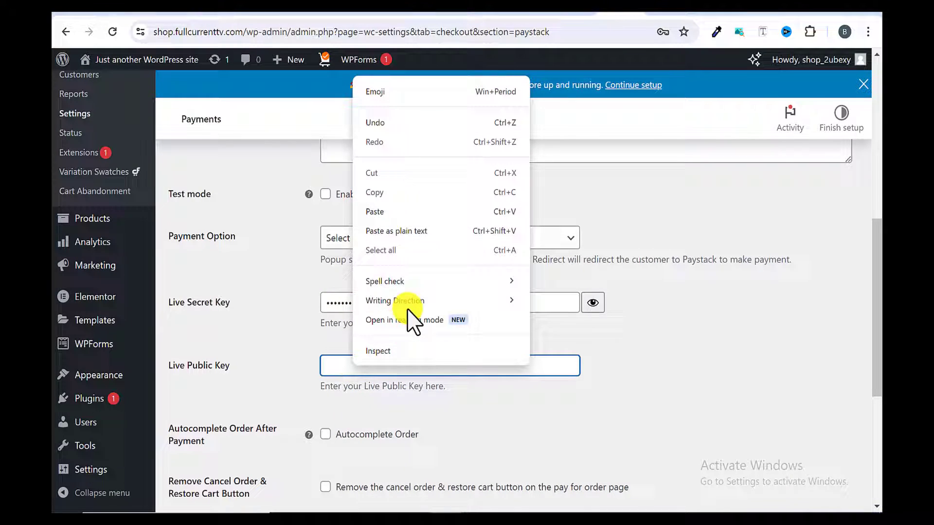
{"action": "left_click", "coordinate": [384, 212]}
Save the Paystack gateway settings
{"action": "scroll", "coordinate": [302, 340], "scroll_direction": "down", "scroll_amount": 5}
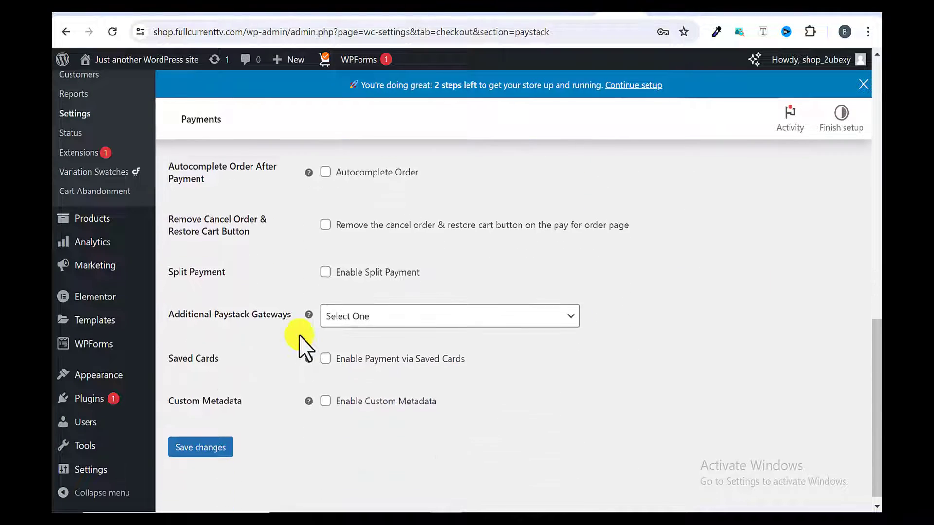
{"action": "scroll", "coordinate": [300, 338], "scroll_direction": "up", "scroll_amount": 4}
{"action": "scroll", "coordinate": [271, 399], "scroll_direction": "down", "scroll_amount": 1}
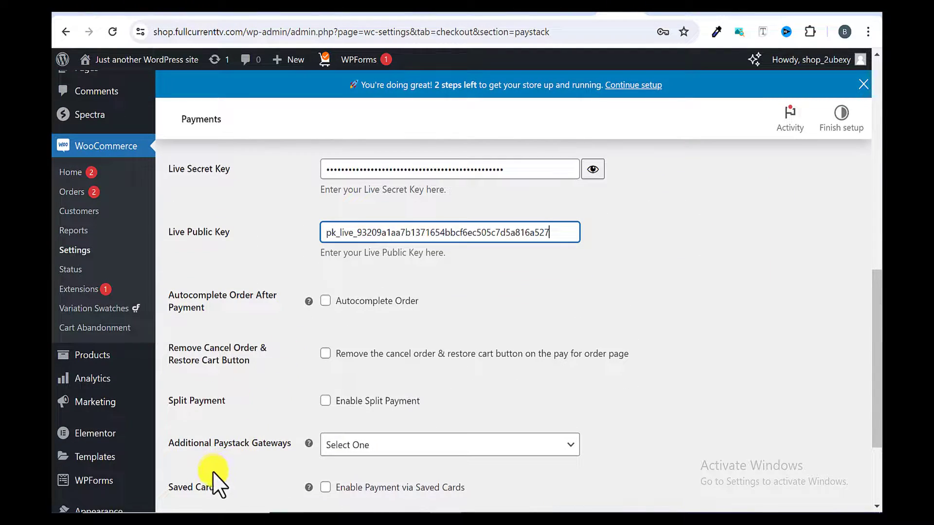
{"action": "scroll", "coordinate": [210, 479], "scroll_direction": "down", "scroll_amount": 3}
{"action": "left_click", "coordinate": [195, 443]}
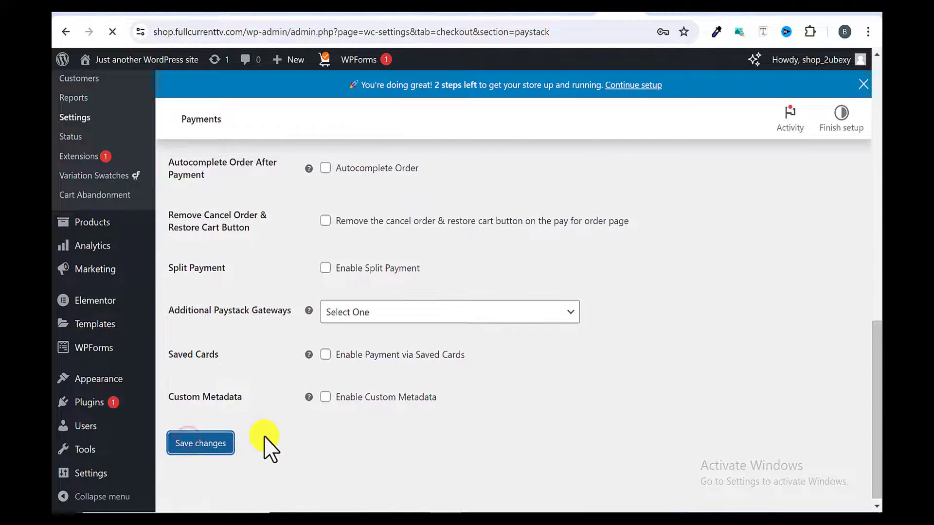
{"action": "scroll", "coordinate": [265, 444], "scroll_direction": "up", "scroll_amount": 12}
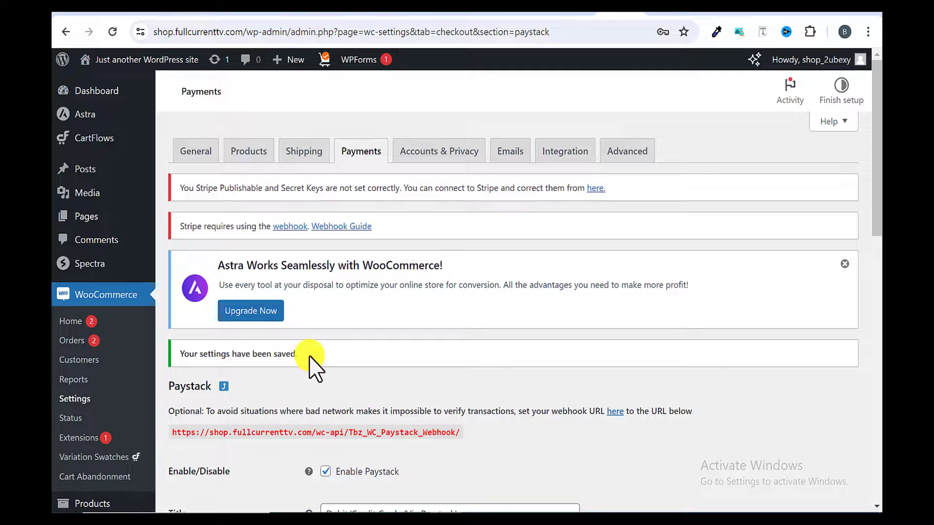
{"action": "left_click", "coordinate": [708, 13]}
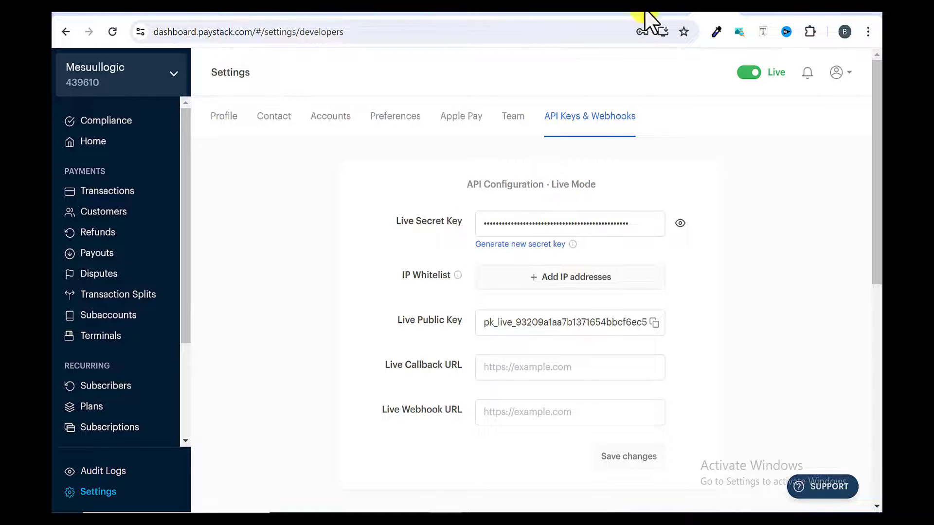
{"action": "left_click", "coordinate": [625, 10]}
{"action": "scroll", "coordinate": [469, 340], "scroll_direction": "down", "scroll_amount": 2}
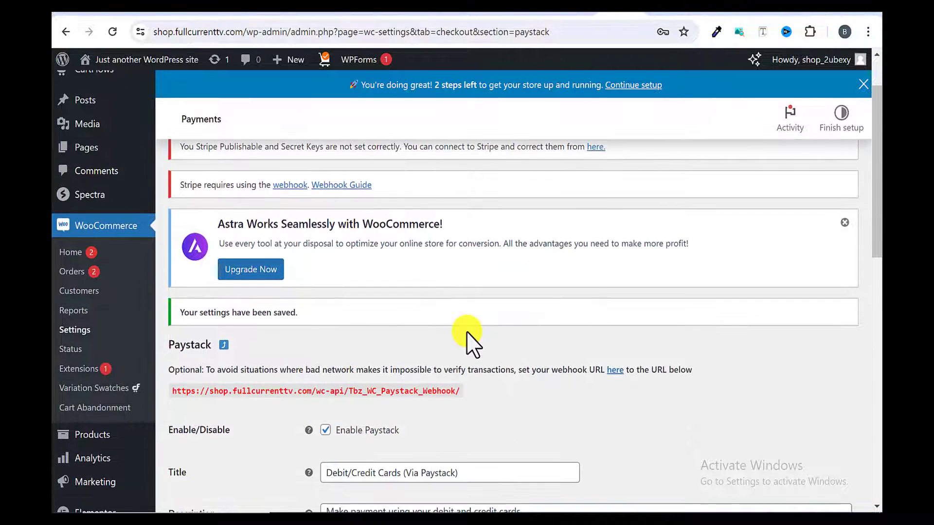
{"action": "scroll", "coordinate": [468, 340], "scroll_direction": "down", "scroll_amount": 2}
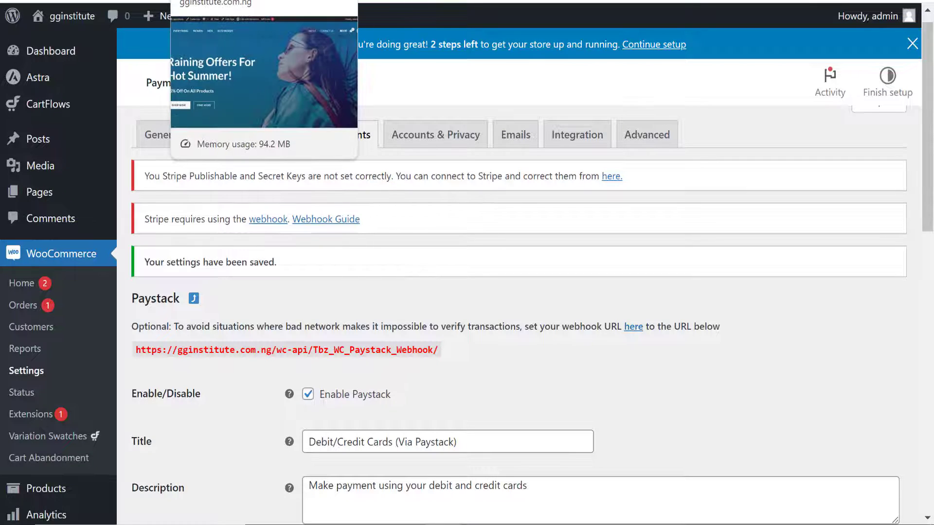
Open the Boho Bangle Bracelet from the shop and select the Aqua variant at ₦150.00
{"action": "left_click", "coordinate": [214, 1]}
{"action": "scroll", "coordinate": [188, 206], "scroll_direction": "down", "scroll_amount": 20}
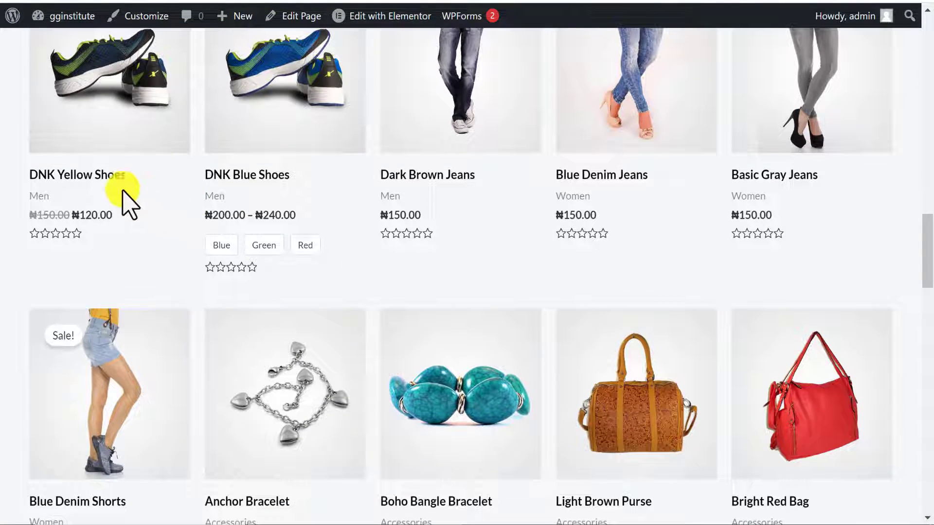
{"action": "scroll", "coordinate": [150, 182], "scroll_direction": "down", "scroll_amount": 1}
{"action": "scroll", "coordinate": [151, 182], "scroll_direction": "down", "scroll_amount": 2}
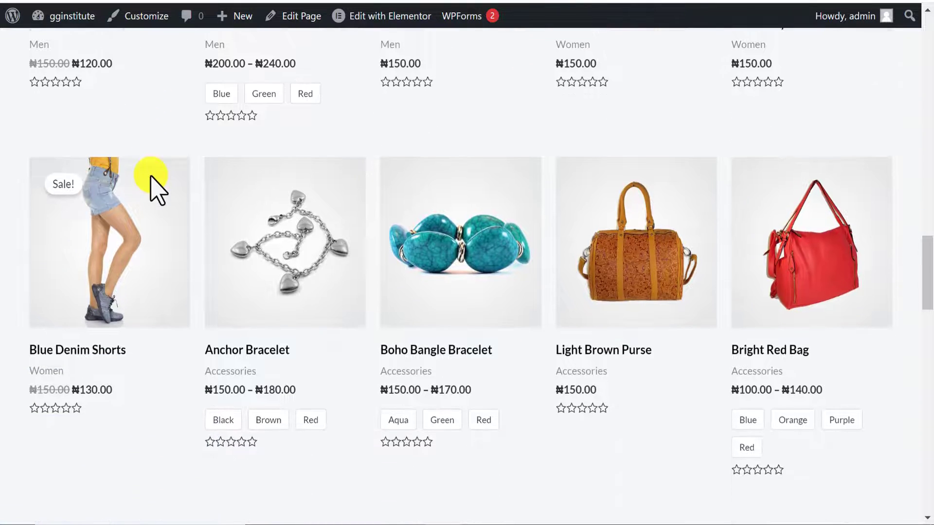
{"action": "left_click", "coordinate": [453, 354]}
{"action": "scroll", "coordinate": [589, 302], "scroll_direction": "down", "scroll_amount": 2}
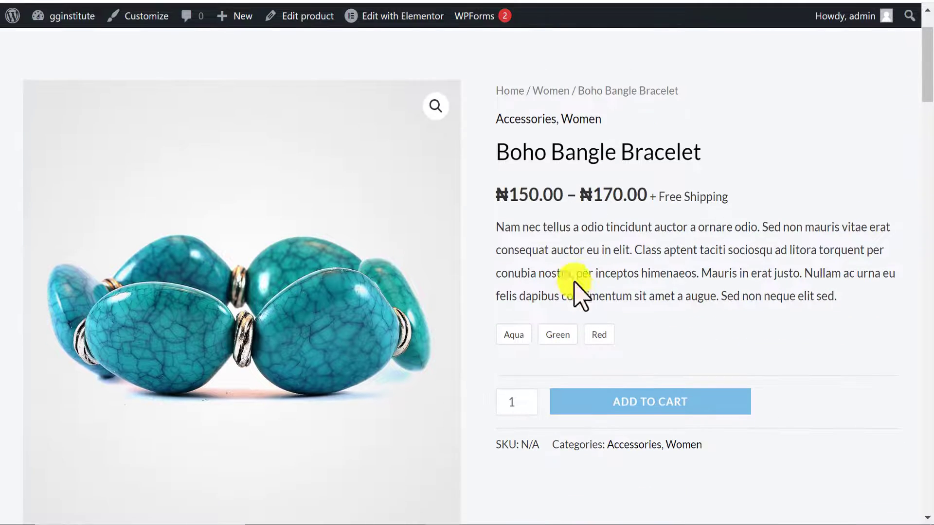
{"action": "left_click", "coordinate": [513, 340]}
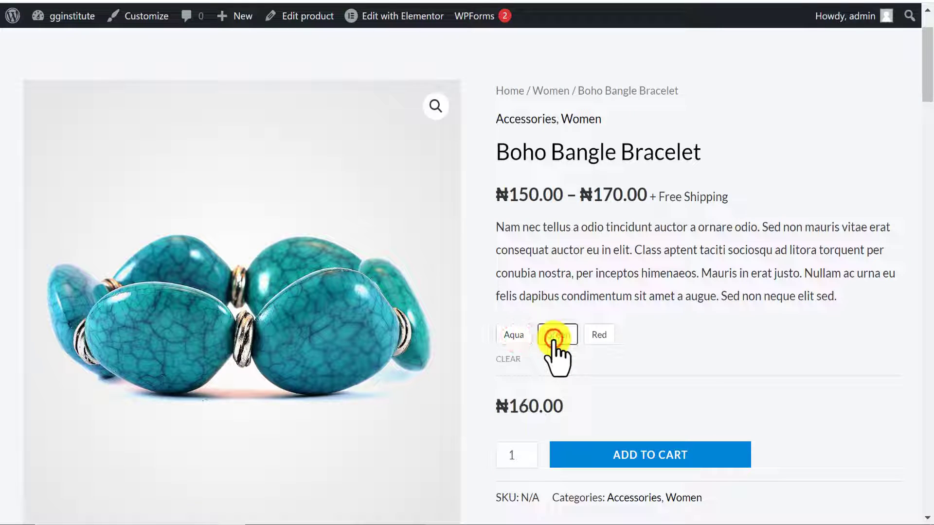
{"action": "left_click", "coordinate": [597, 335]}
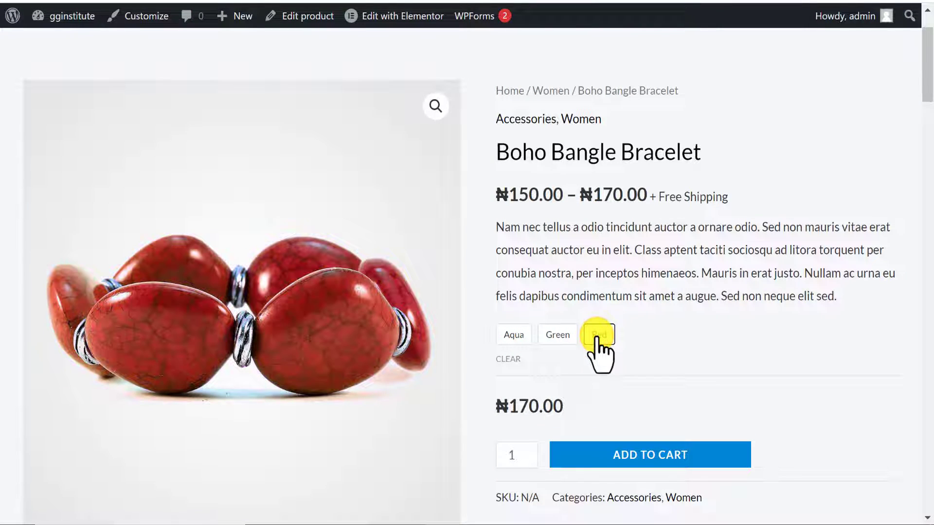
{"action": "left_click", "coordinate": [528, 335]}
Add the Aqua bracelet to the cart and proceed from the cart to checkout
{"action": "scroll", "coordinate": [554, 401], "scroll_direction": "down", "scroll_amount": 2}
{"action": "left_click", "coordinate": [632, 379]}
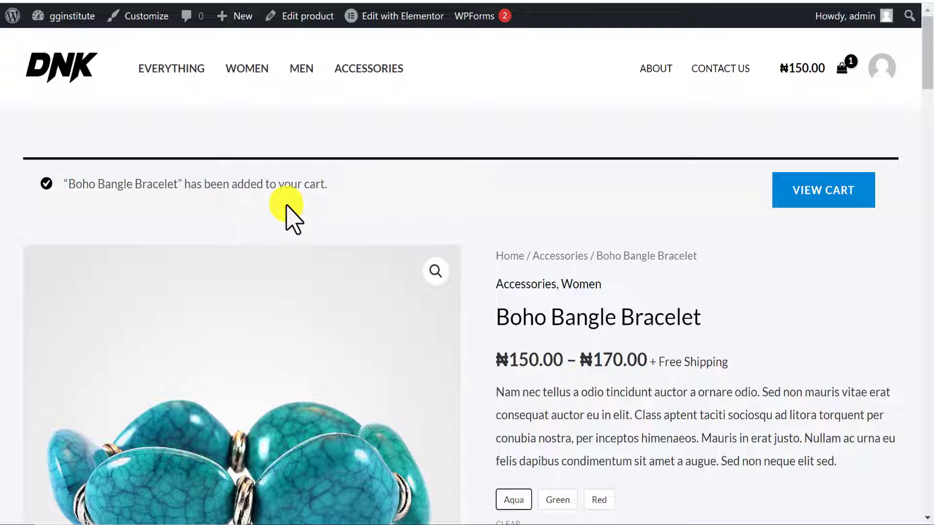
{"action": "left_click", "coordinate": [800, 195]}
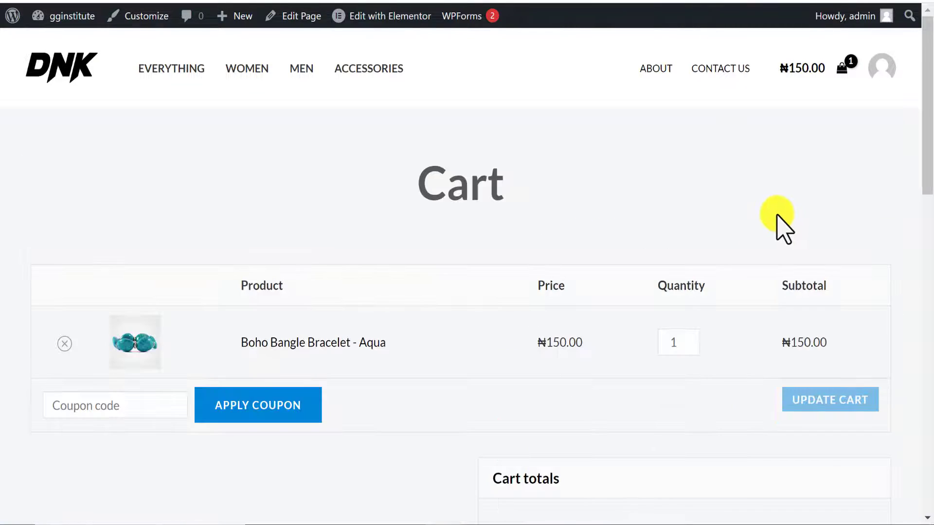
{"action": "scroll", "coordinate": [413, 255], "scroll_direction": "down", "scroll_amount": 5}
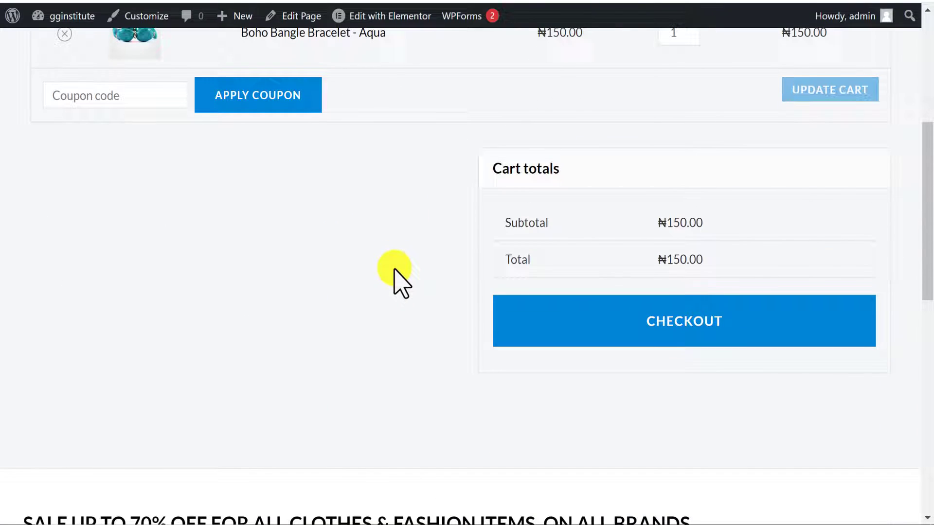
{"action": "left_click", "coordinate": [625, 316]}
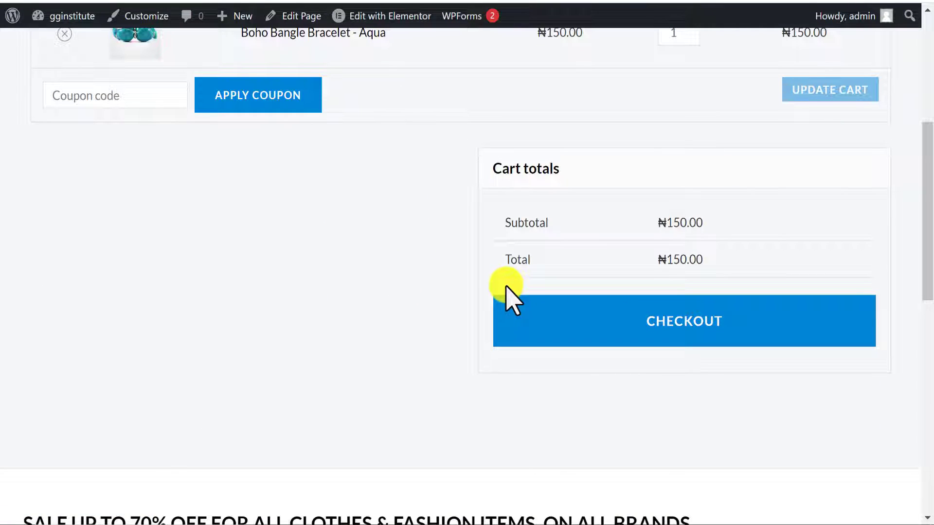
Autofill billing details from a saved address and change the billing e-mail address
{"action": "scroll", "coordinate": [73, 298], "scroll_direction": "down", "scroll_amount": 3}
{"action": "left_click", "coordinate": [129, 293]}
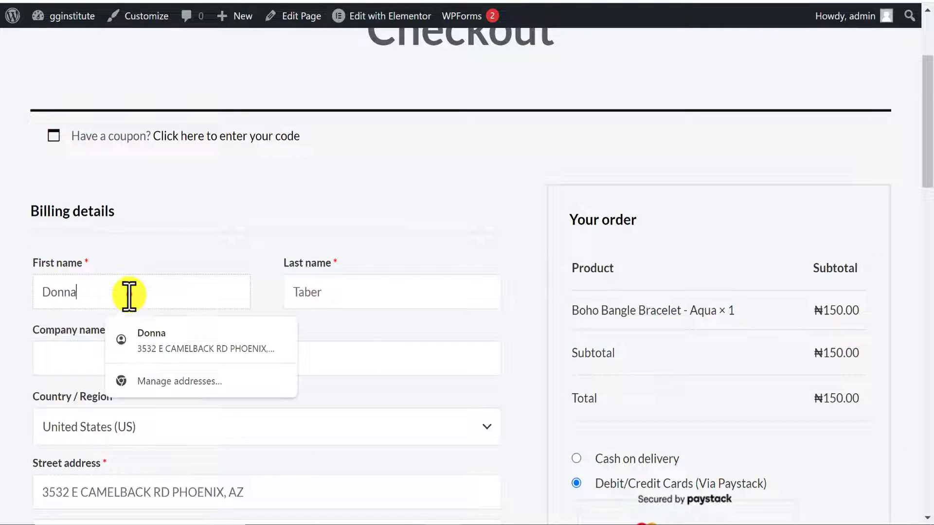
{"action": "left_click", "coordinate": [146, 341]}
{"action": "scroll", "coordinate": [160, 298], "scroll_direction": "down", "scroll_amount": 12}
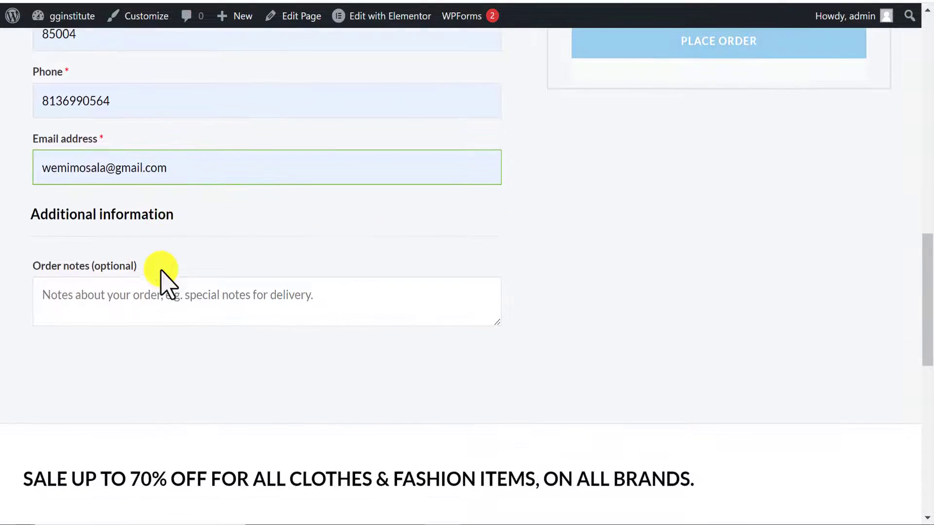
{"action": "left_click_drag", "start_coordinate": [107, 167], "coordinate": [22, 185]}
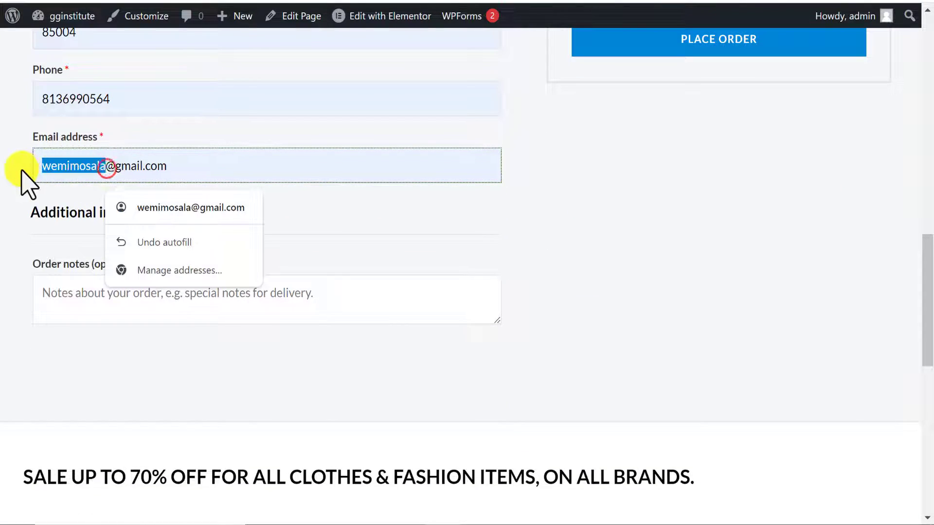
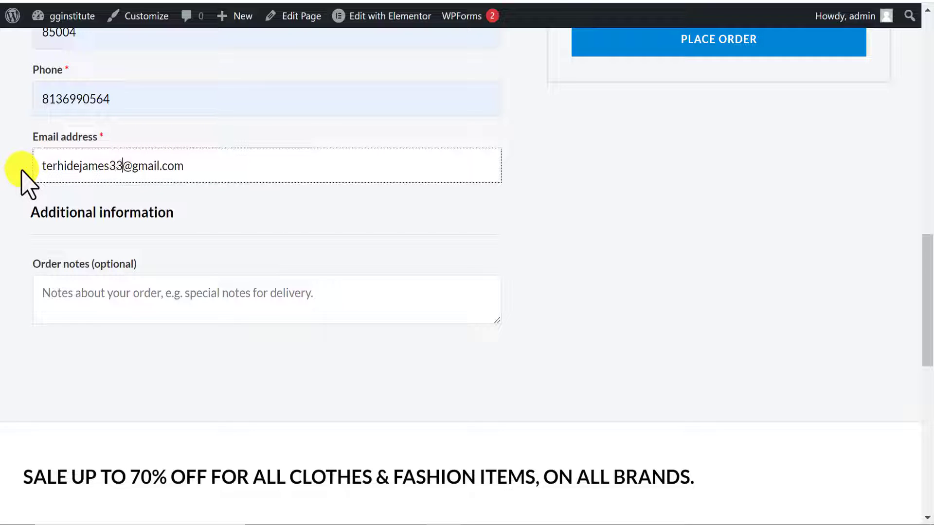
{"action": "left_click", "coordinate": [279, 221]}
{"action": "scroll", "coordinate": [279, 221], "scroll_direction": "up", "scroll_amount": 8}
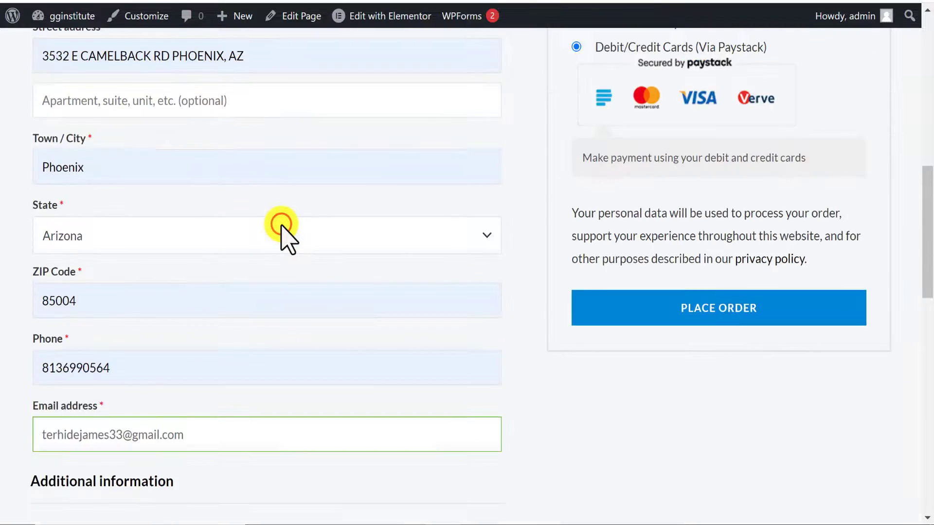
{"action": "scroll", "coordinate": [431, 203], "scroll_direction": "up", "scroll_amount": 3}
{"action": "scroll", "coordinate": [527, 192], "scroll_direction": "down", "scroll_amount": 3}
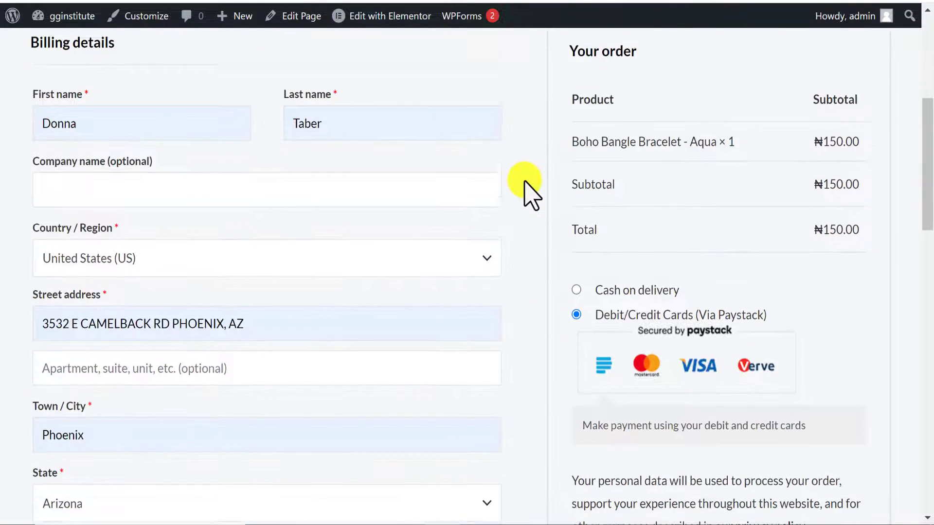
{"action": "scroll", "coordinate": [522, 191], "scroll_direction": "down", "scroll_amount": 2}
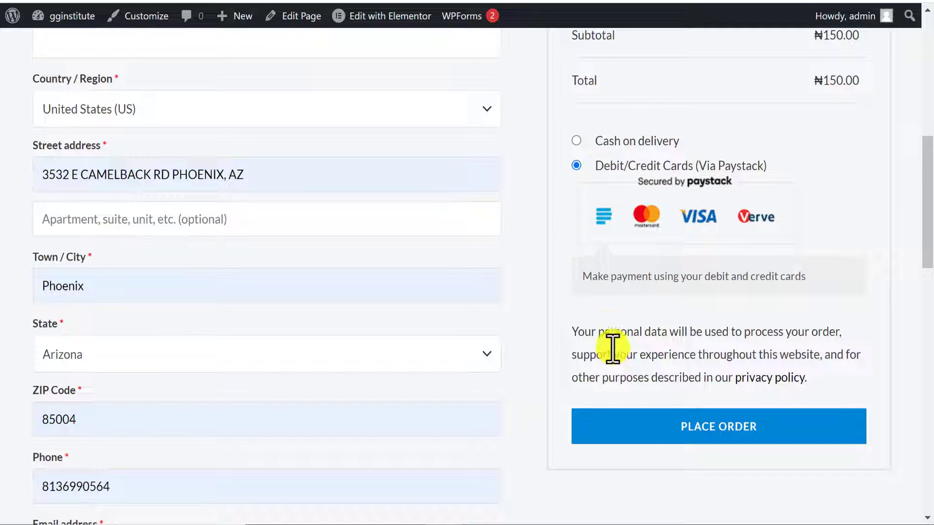
Place the order and preview the Transfer and Bank options in the NGN 150 Paystack popup
{"action": "left_click", "coordinate": [652, 428]}
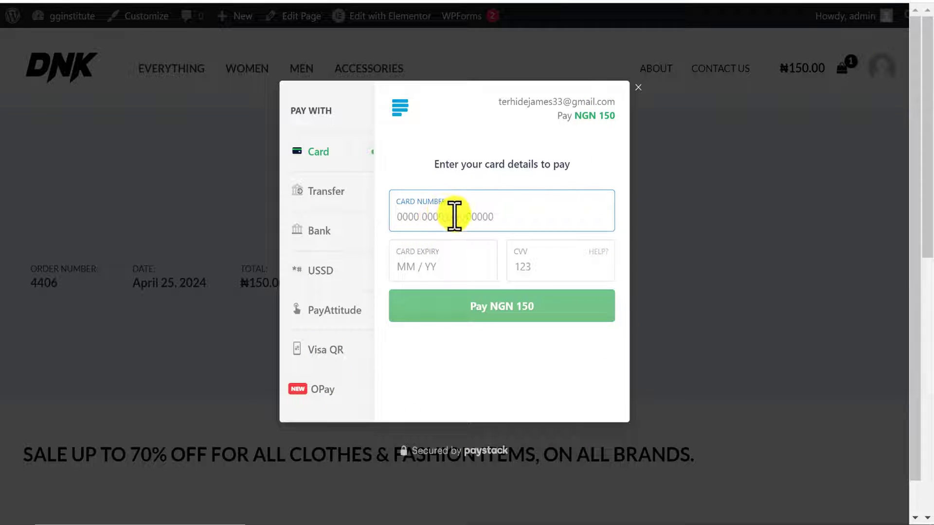
{"action": "left_click", "coordinate": [418, 216]}
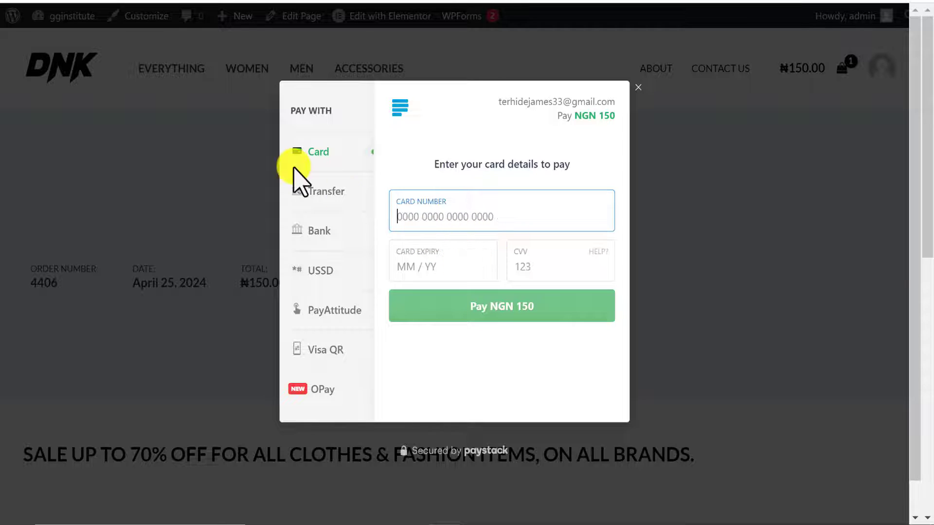
{"action": "left_click", "coordinate": [338, 196]}
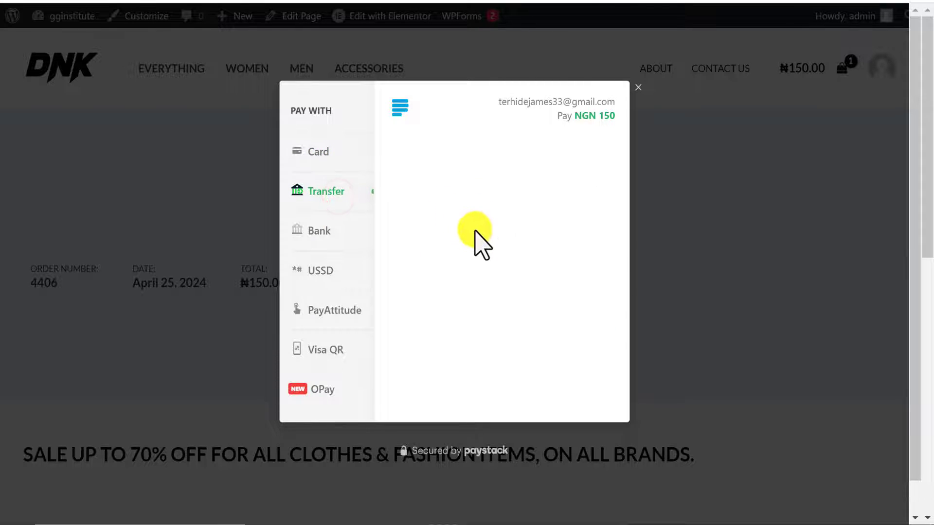
{"action": "scroll", "coordinate": [467, 251], "scroll_direction": "down", "scroll_amount": 2}
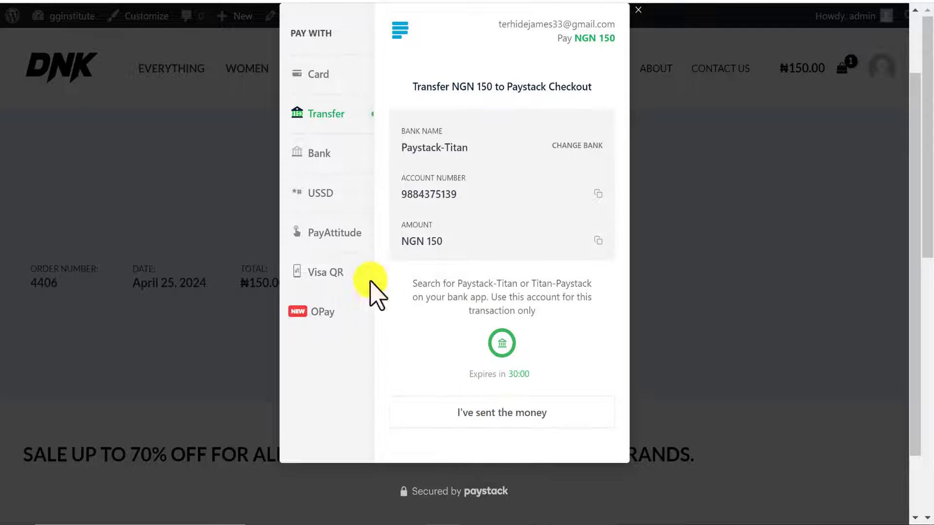
{"action": "left_click", "coordinate": [316, 155]}
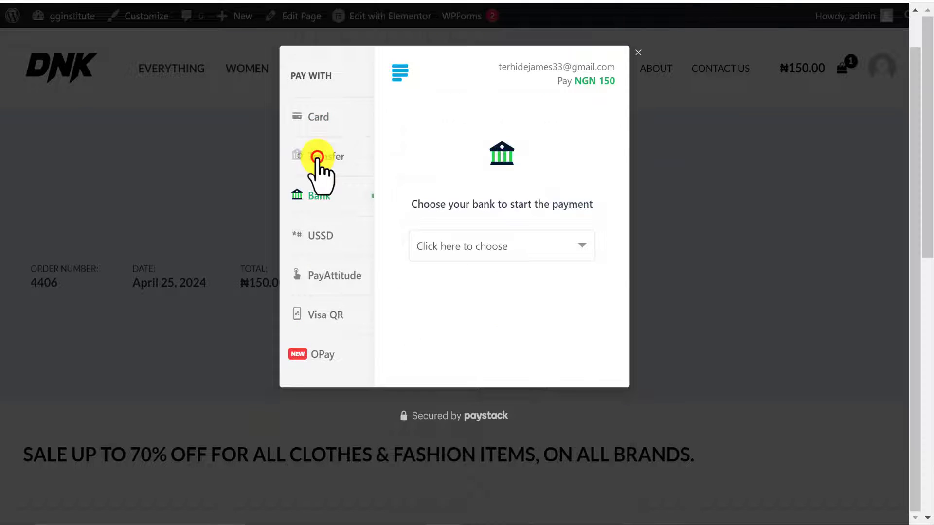
{"action": "left_click", "coordinate": [439, 244]}
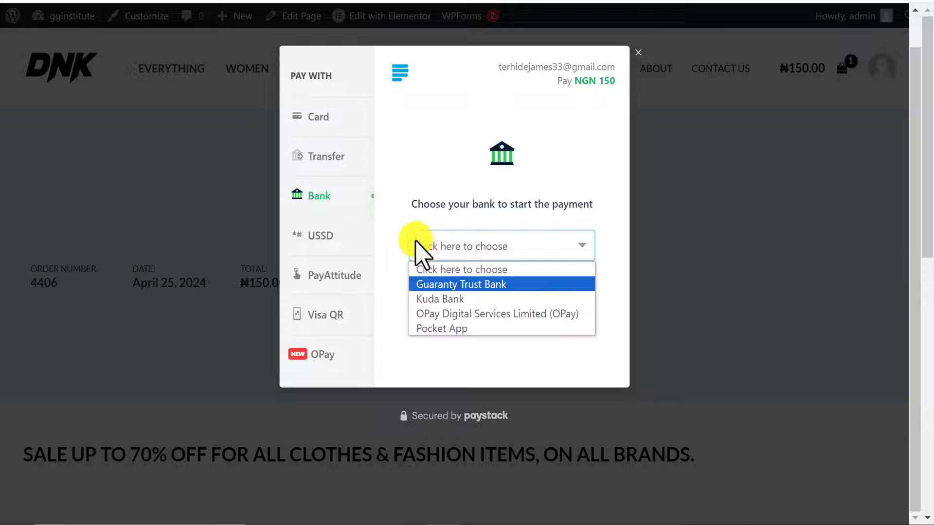
{"action": "left_click", "coordinate": [402, 218]}
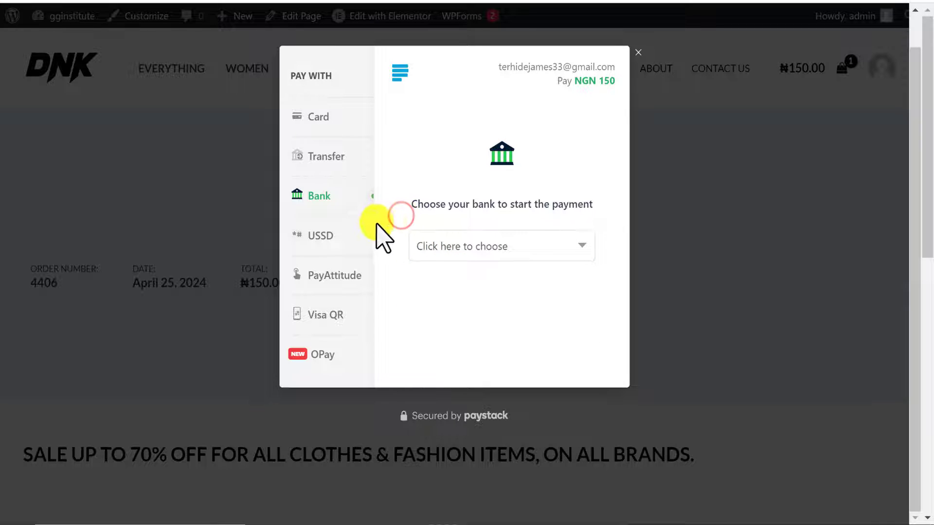
Preview USSD, PayAttitude, Visa QR and OPay, then return to Card to enter card details
{"action": "left_click", "coordinate": [323, 235]}
{"action": "left_click", "coordinate": [323, 276]}
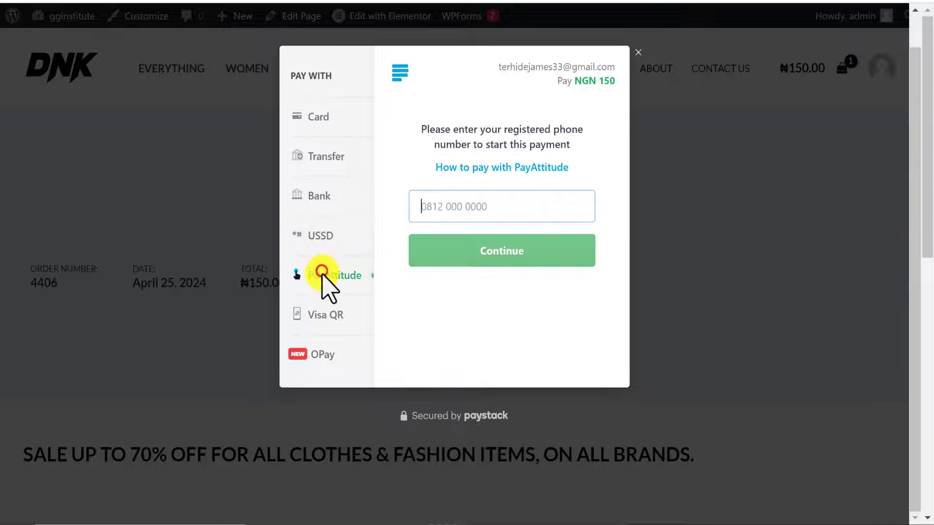
{"action": "left_click", "coordinate": [323, 318]}
{"action": "left_click", "coordinate": [322, 354]}
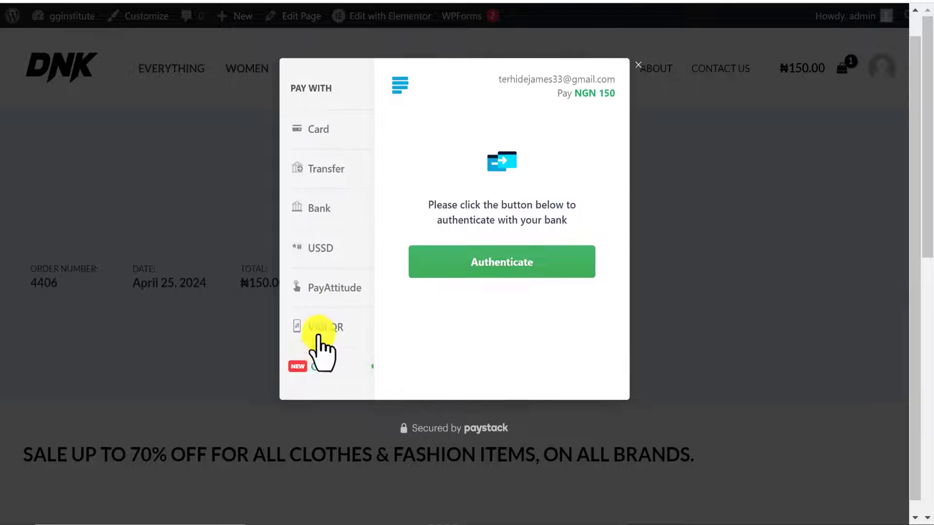
{"action": "left_click", "coordinate": [323, 158]}
{"action": "left_click", "coordinate": [418, 210]}
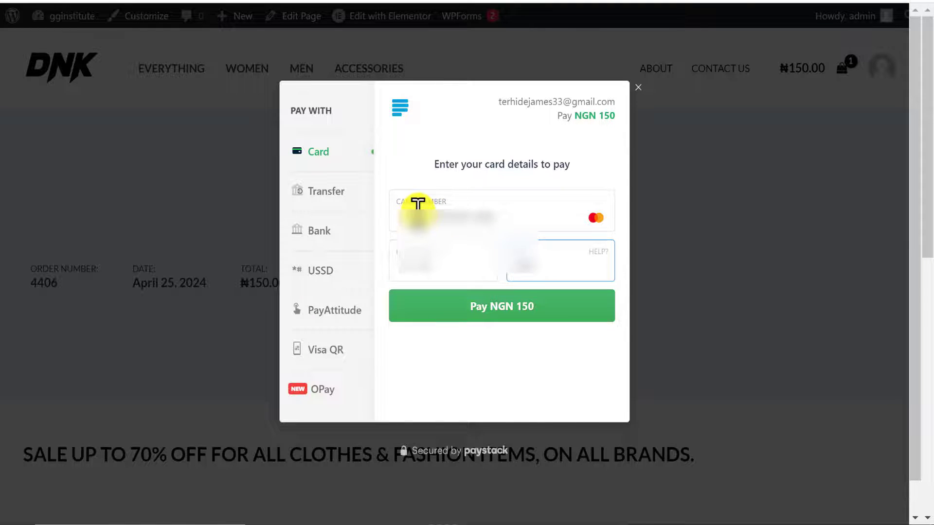
Pay NGN 150 by card, entering the card PIN and the one-time code to authorize it
{"action": "left_click", "coordinate": [465, 306]}
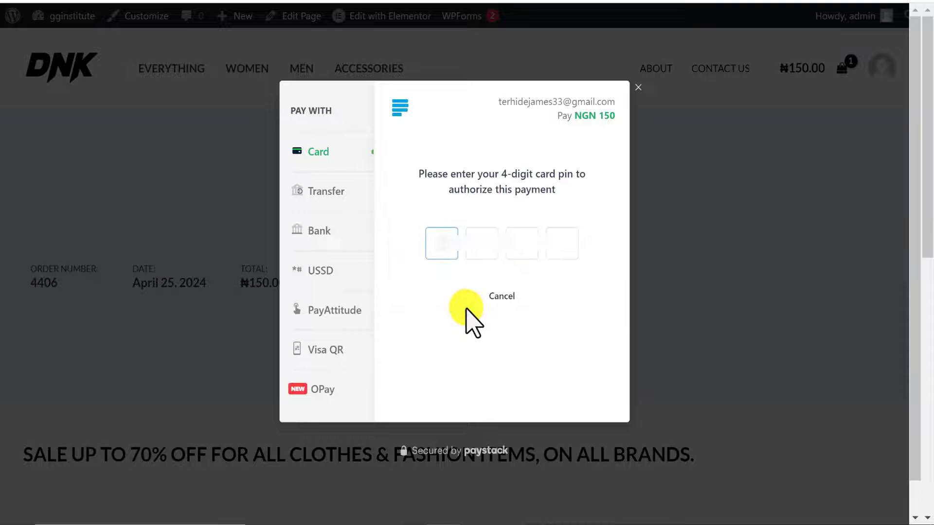
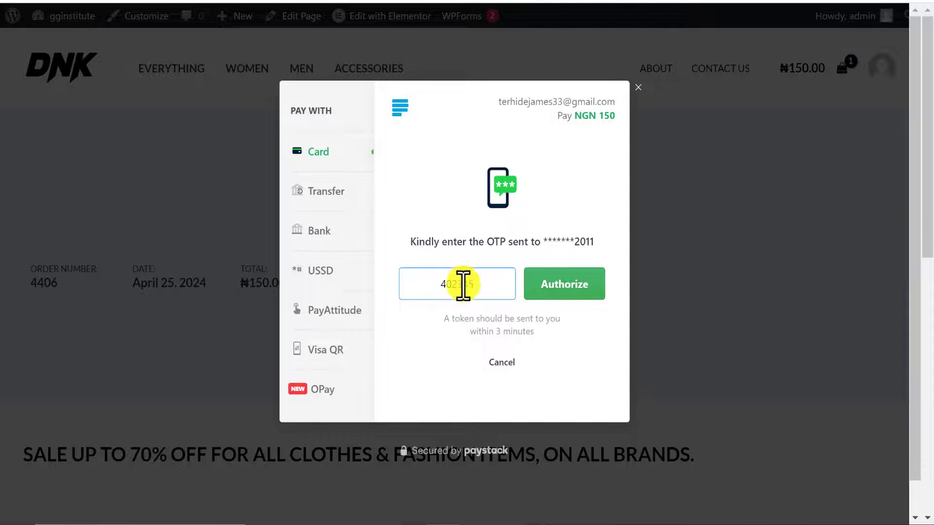
{"action": "left_click", "coordinate": [542, 291]}
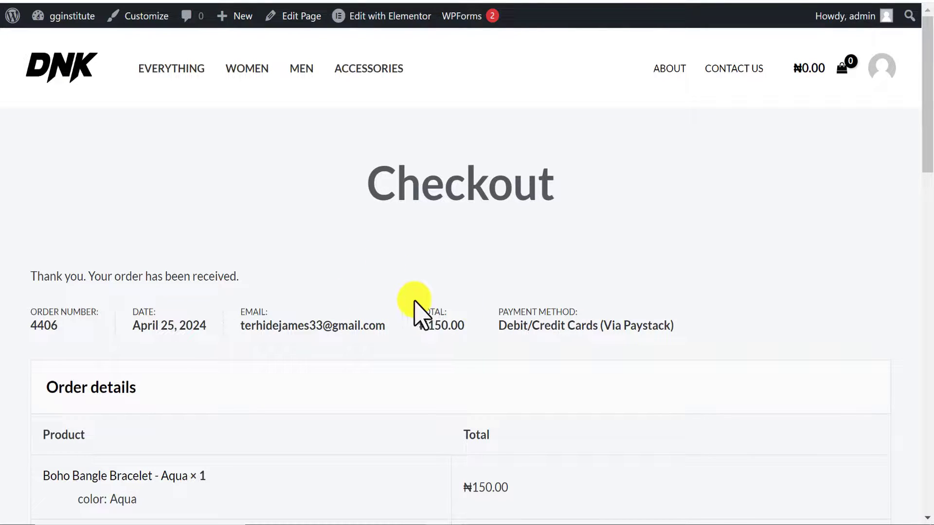
{"action": "scroll", "coordinate": [428, 307], "scroll_direction": "down", "scroll_amount": 1}
{"action": "scroll", "coordinate": [428, 299], "scroll_direction": "up", "scroll_amount": 1}
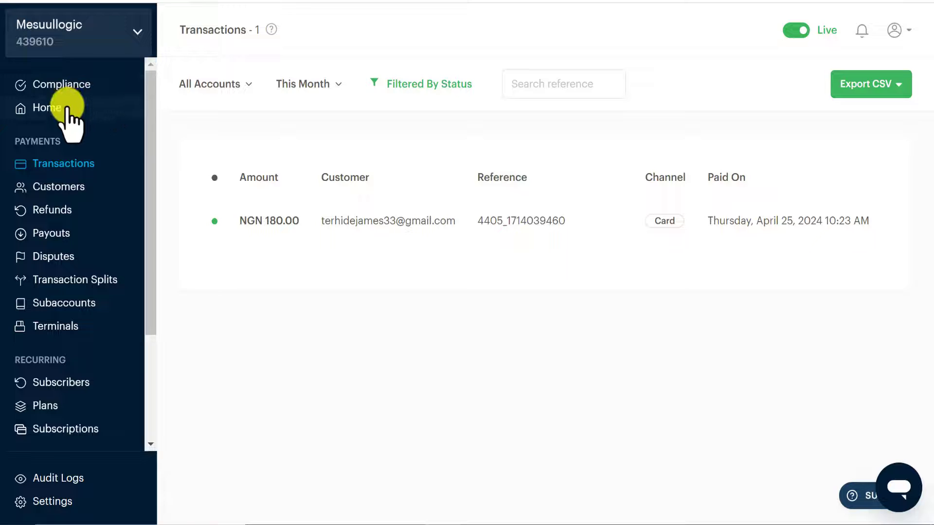
Check the Home revenue overview, then open Transactions showing the new NGN 150.00 payment above NGN 180.00
{"action": "left_click", "coordinate": [67, 106]}
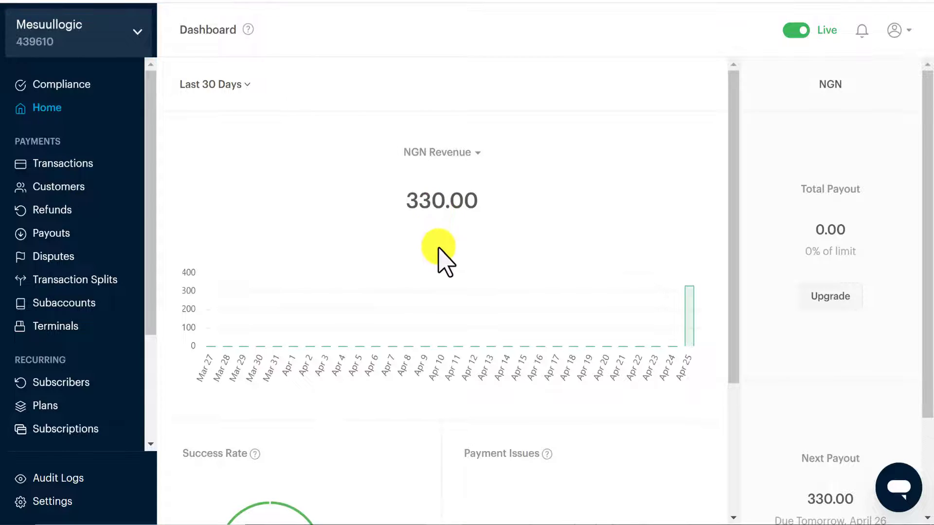
{"action": "scroll", "coordinate": [444, 204], "scroll_direction": "down", "scroll_amount": 2}
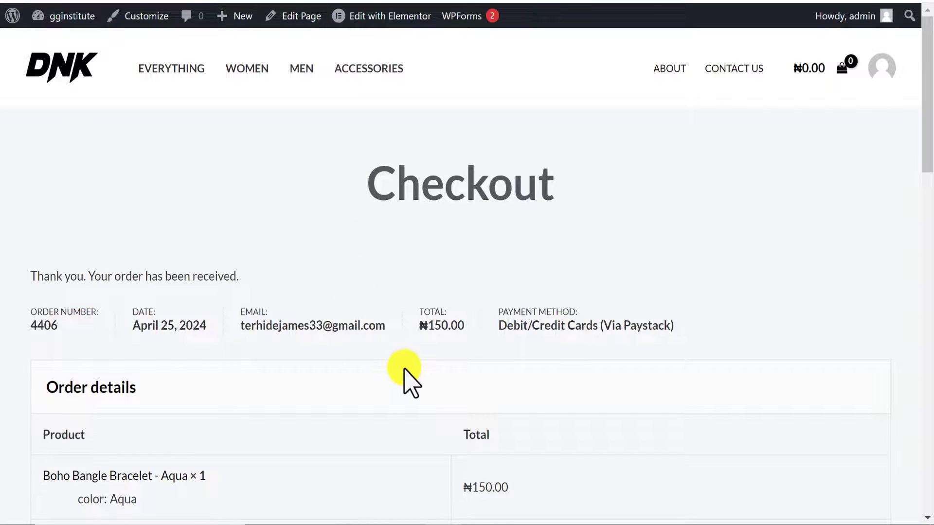
{"action": "scroll", "coordinate": [423, 292], "scroll_direction": "down", "scroll_amount": 2}
{"action": "scroll", "coordinate": [428, 249], "scroll_direction": "up", "scroll_amount": 2}
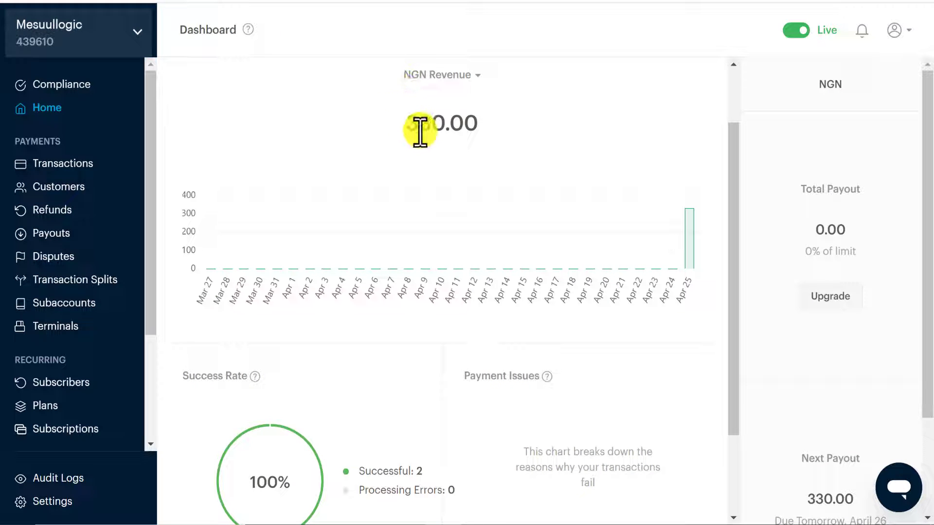
{"action": "left_click", "coordinate": [49, 165]}
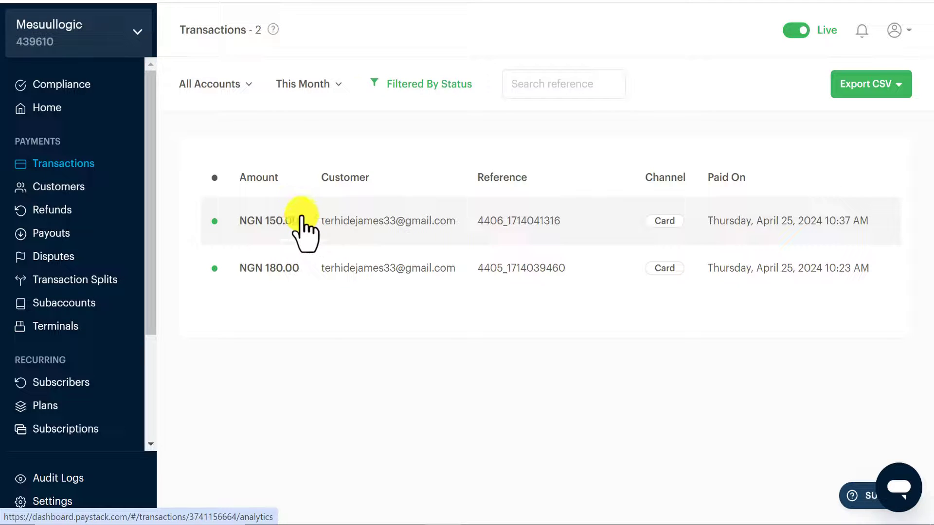
Read the Paystack receipt email and the 'Payment of 150.00' notice in Gmail
{"action": "left_click", "coordinate": [640, 14]}
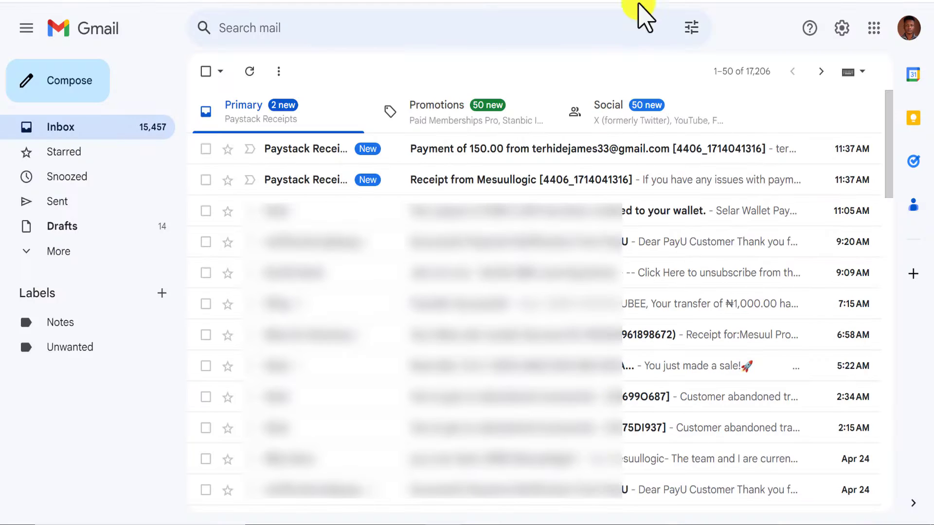
{"action": "left_click", "coordinate": [462, 185]}
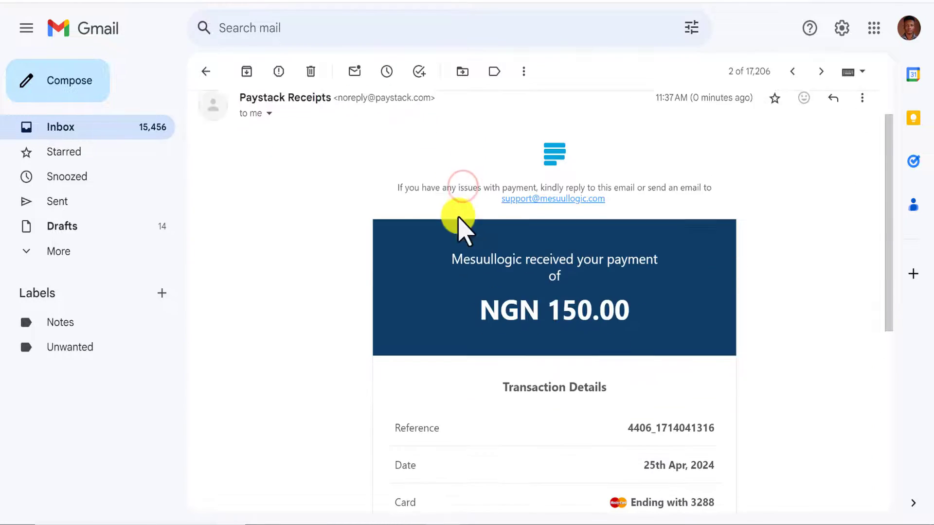
{"action": "scroll", "coordinate": [611, 298], "scroll_direction": "down", "scroll_amount": 5}
{"action": "scroll", "coordinate": [496, 292], "scroll_direction": "up", "scroll_amount": 5}
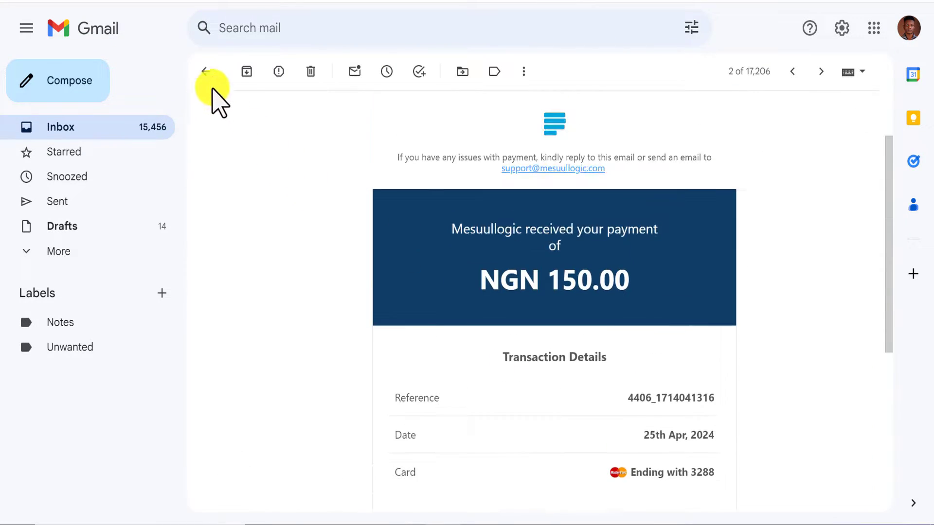
{"action": "left_click", "coordinate": [207, 72]}
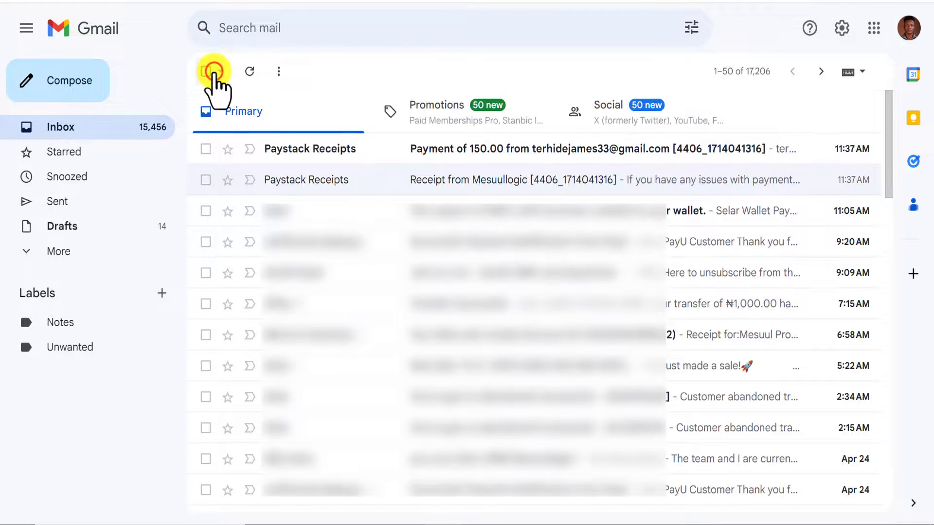
{"action": "left_click", "coordinate": [464, 149]}
{"action": "scroll", "coordinate": [404, 273], "scroll_direction": "down", "scroll_amount": 4}
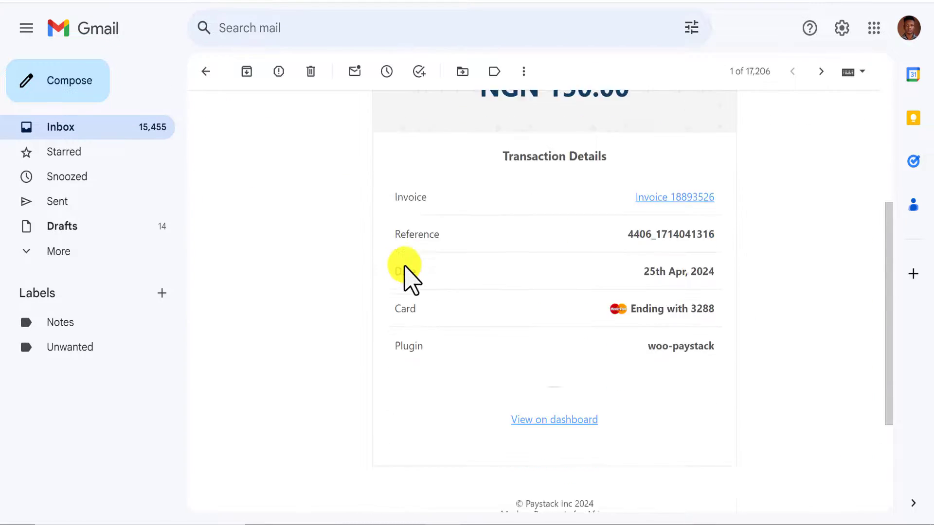
{"action": "scroll", "coordinate": [406, 271], "scroll_direction": "up", "scroll_amount": 4}
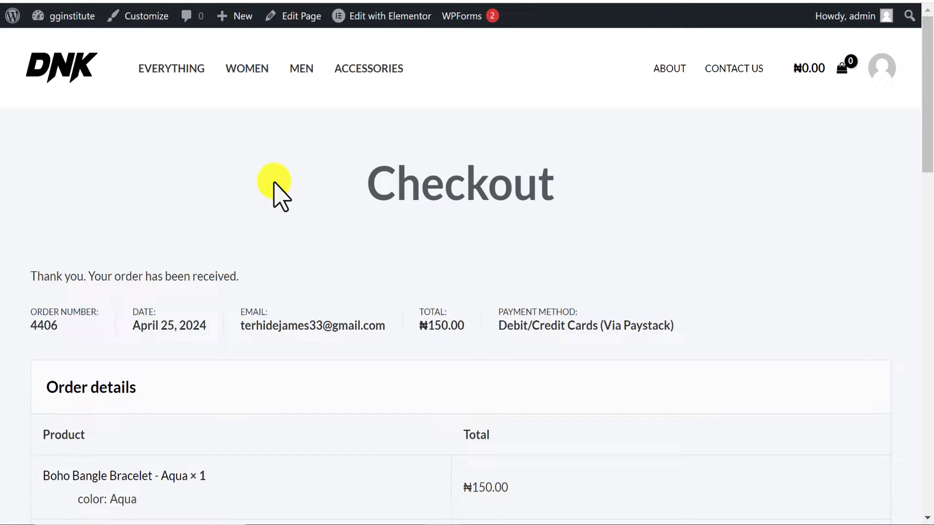
{"action": "scroll", "coordinate": [270, 197], "scroll_direction": "down", "scroll_amount": 5}
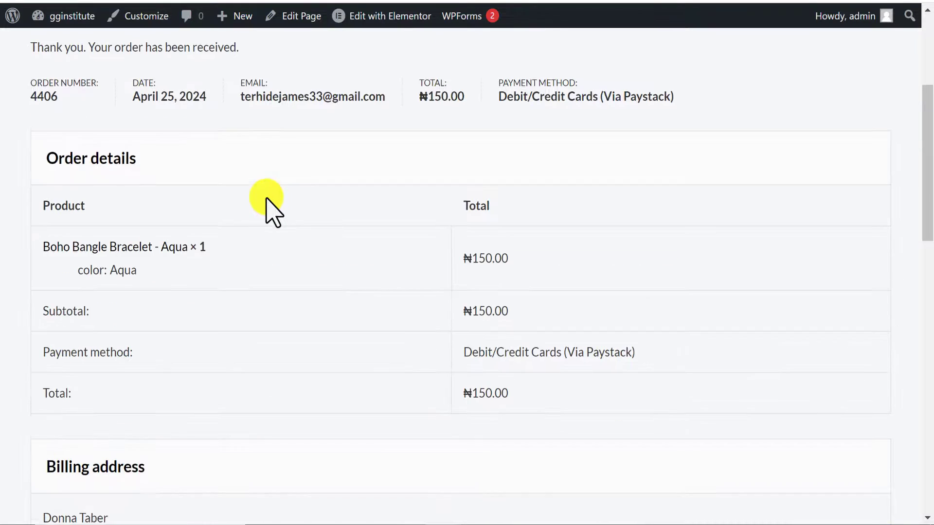
{"action": "scroll", "coordinate": [267, 199], "scroll_direction": "up", "scroll_amount": 5}
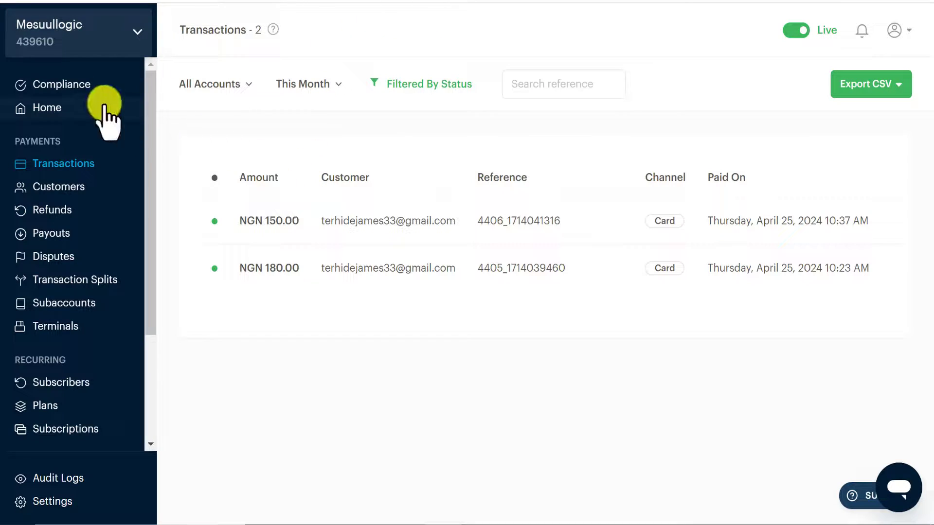
Review the Paystack gateway settings, confirming Paystack is enabled and test mode is off
{"action": "left_click", "coordinate": [55, 106]}
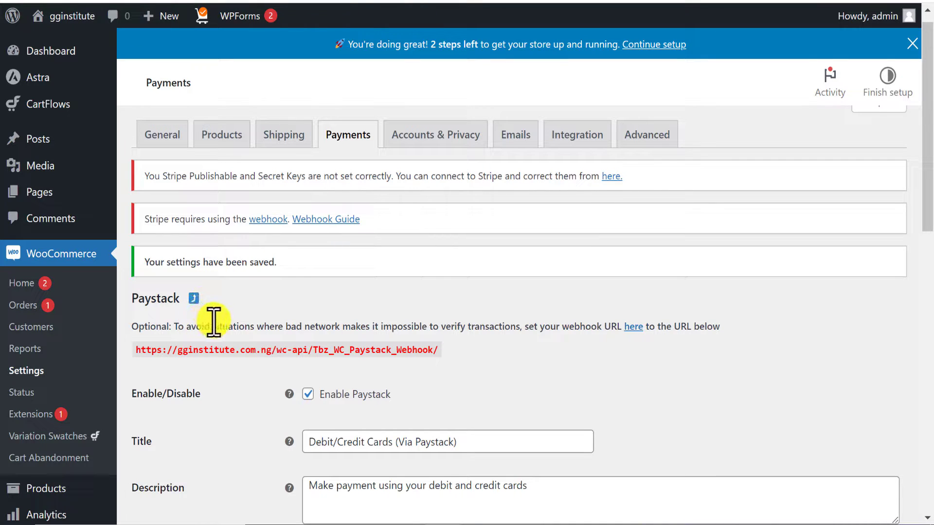
{"action": "scroll", "coordinate": [236, 319], "scroll_direction": "down", "scroll_amount": 3}
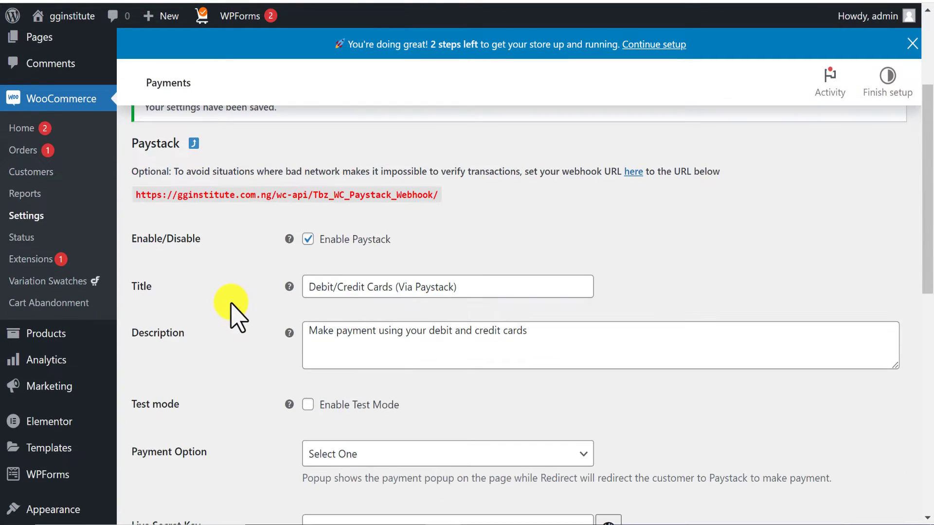